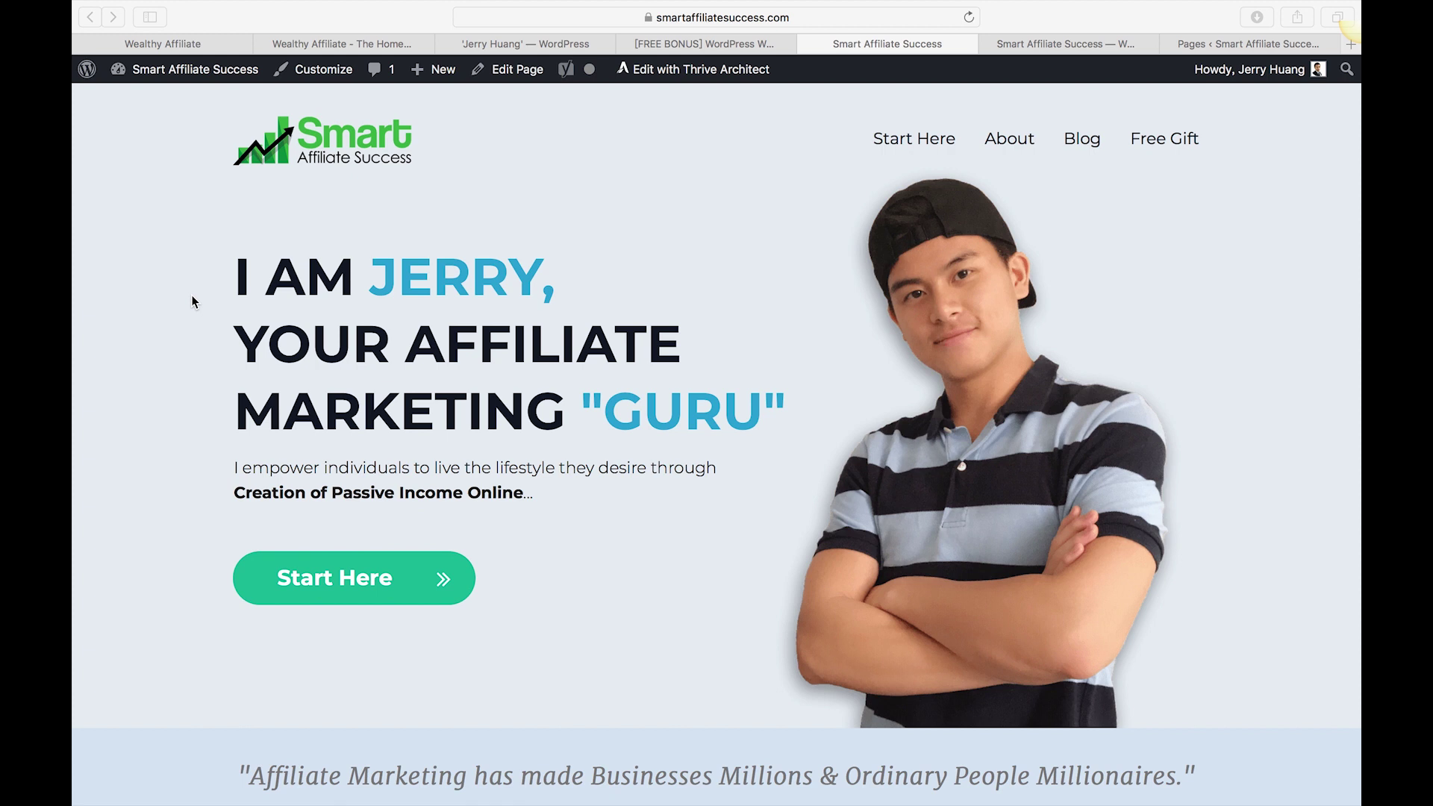
Step: Switch to the WordPress dashboard and hide its WordPress Events and News box
click(525, 43)
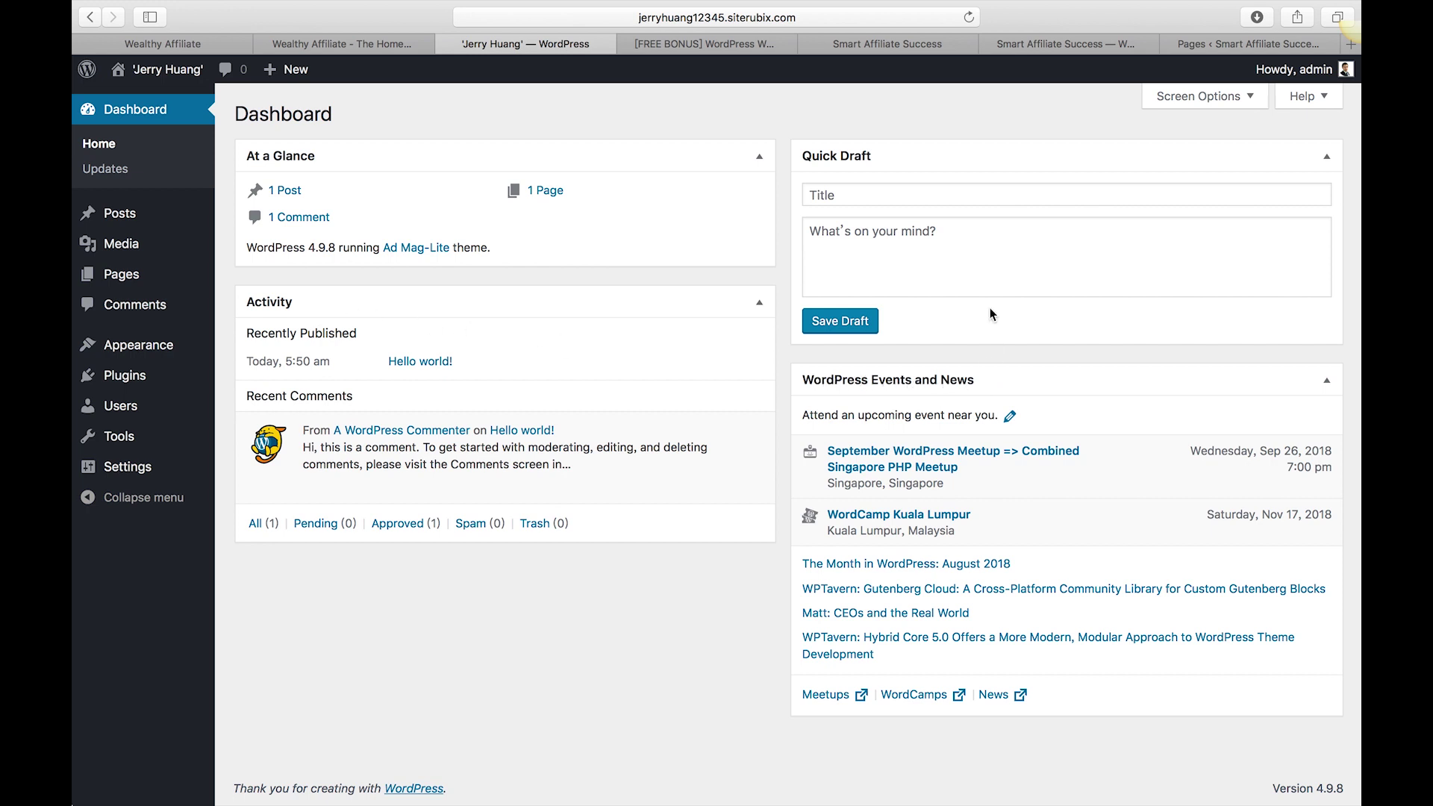
click(842, 197)
click(1014, 116)
click(1211, 99)
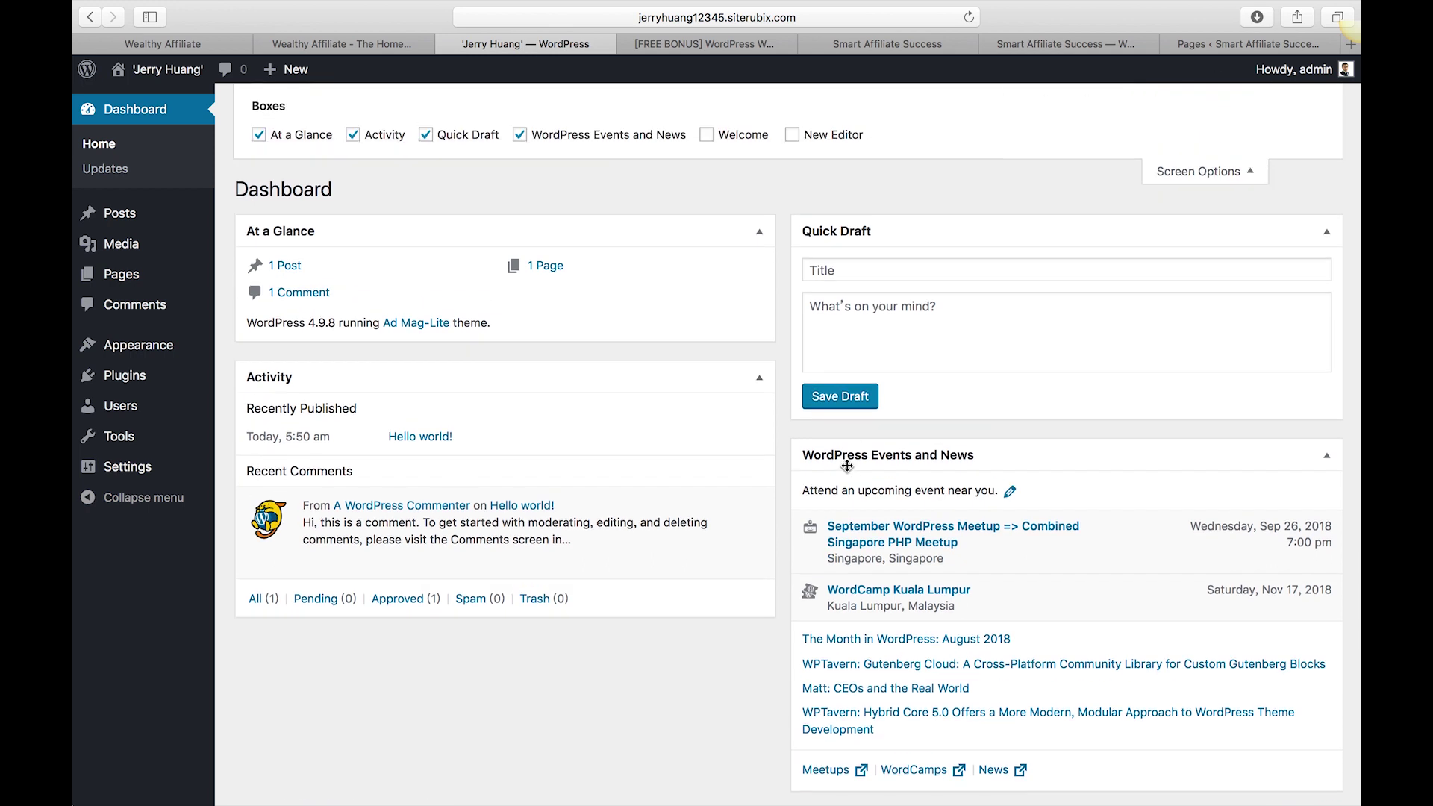
click(520, 135)
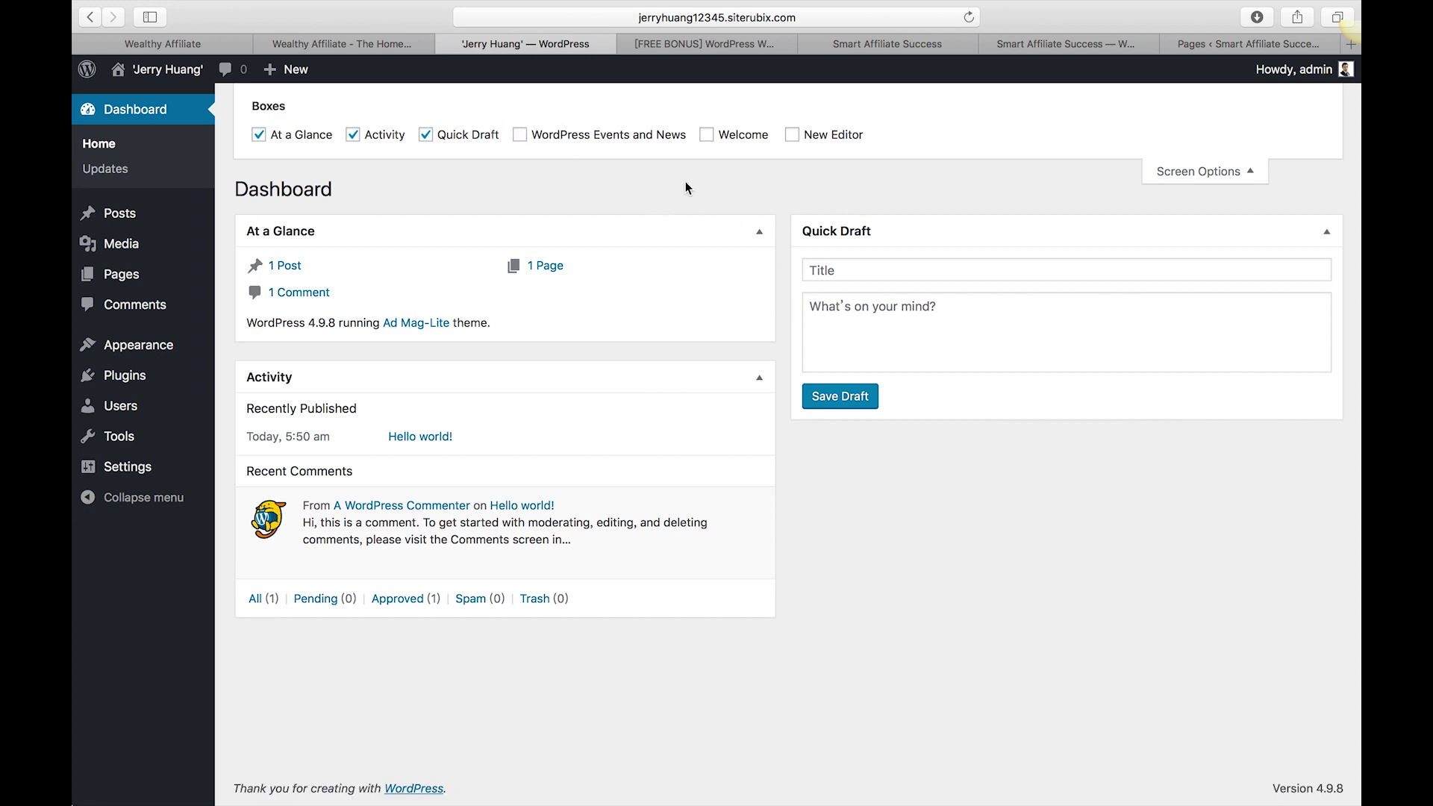
click(1180, 173)
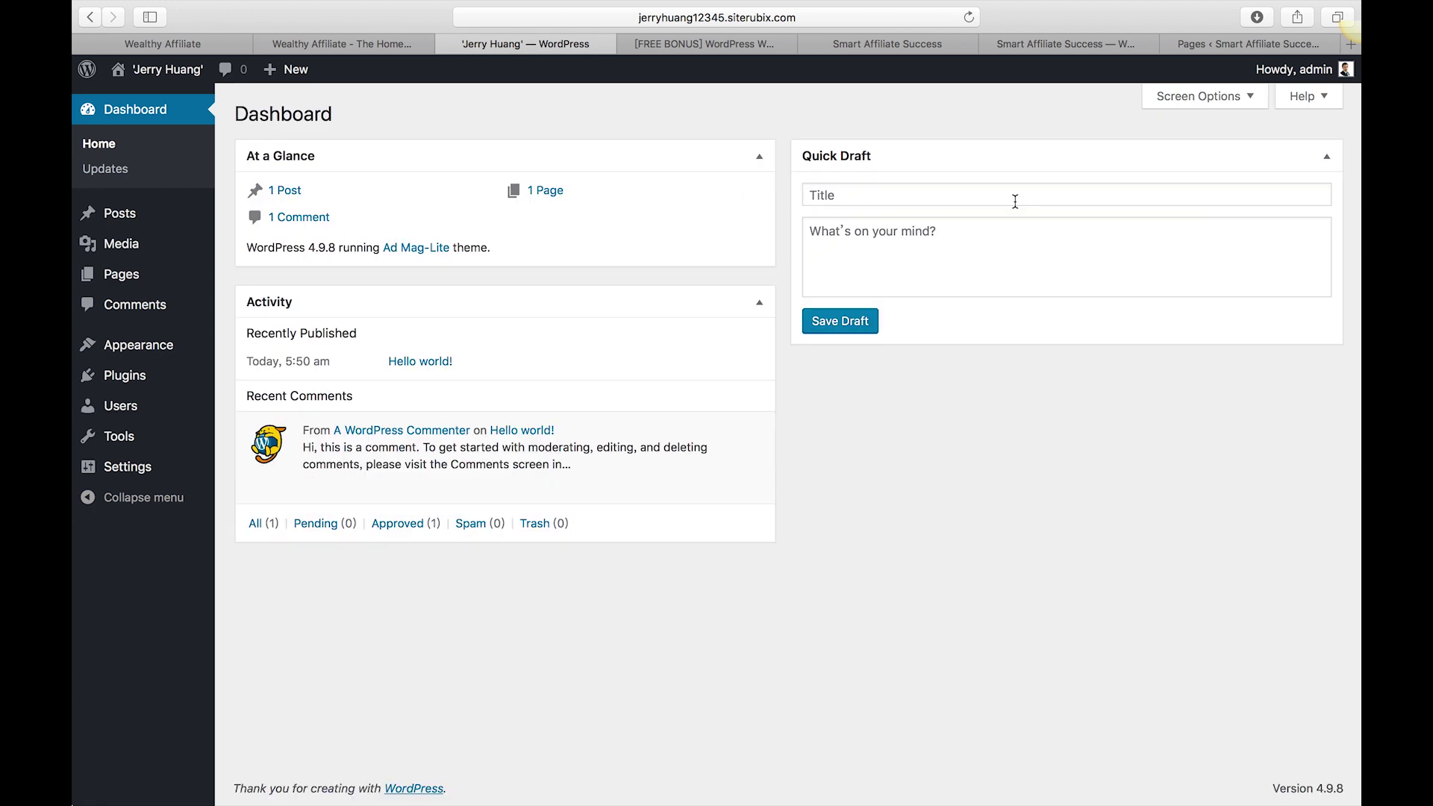
Step: Rearrange the dashboard boxes, placing Activity at the head of the second column and Quick Draft beneath At a Glance
drag(464, 311, 1026, 176)
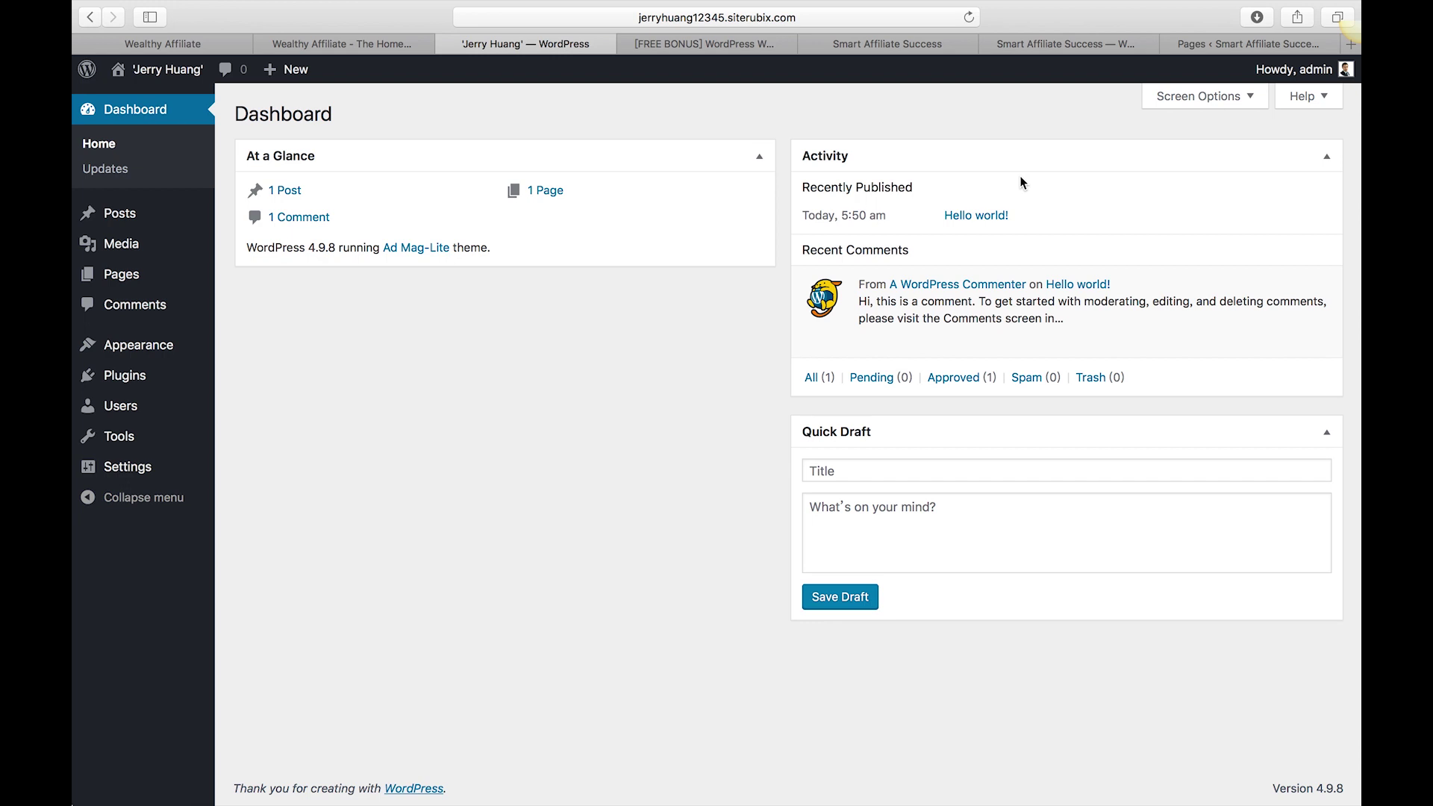
drag(873, 441, 303, 274)
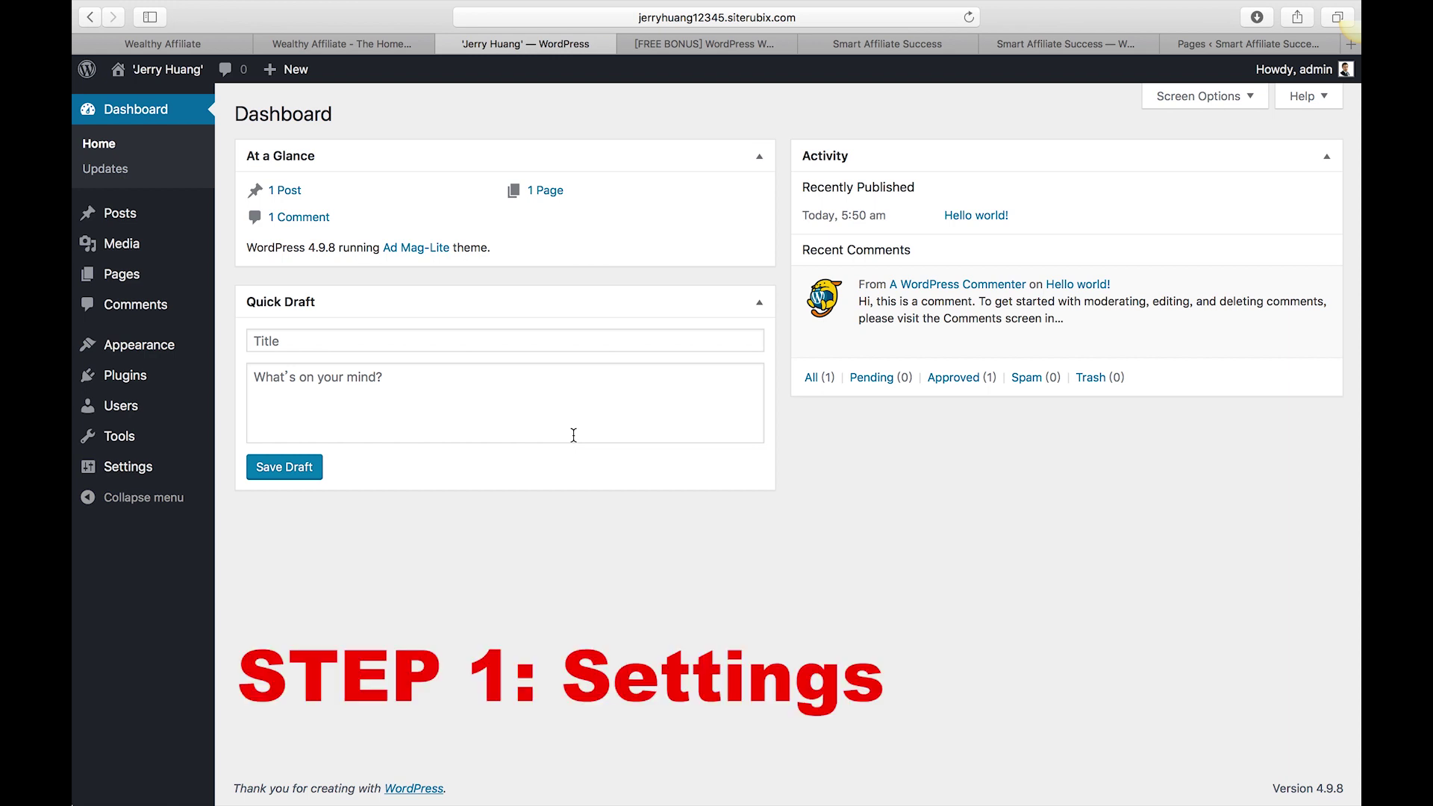
Step: Examine the site's General settings, including title, timezone and date formats, and the Writing settings
mouse_move(147, 476)
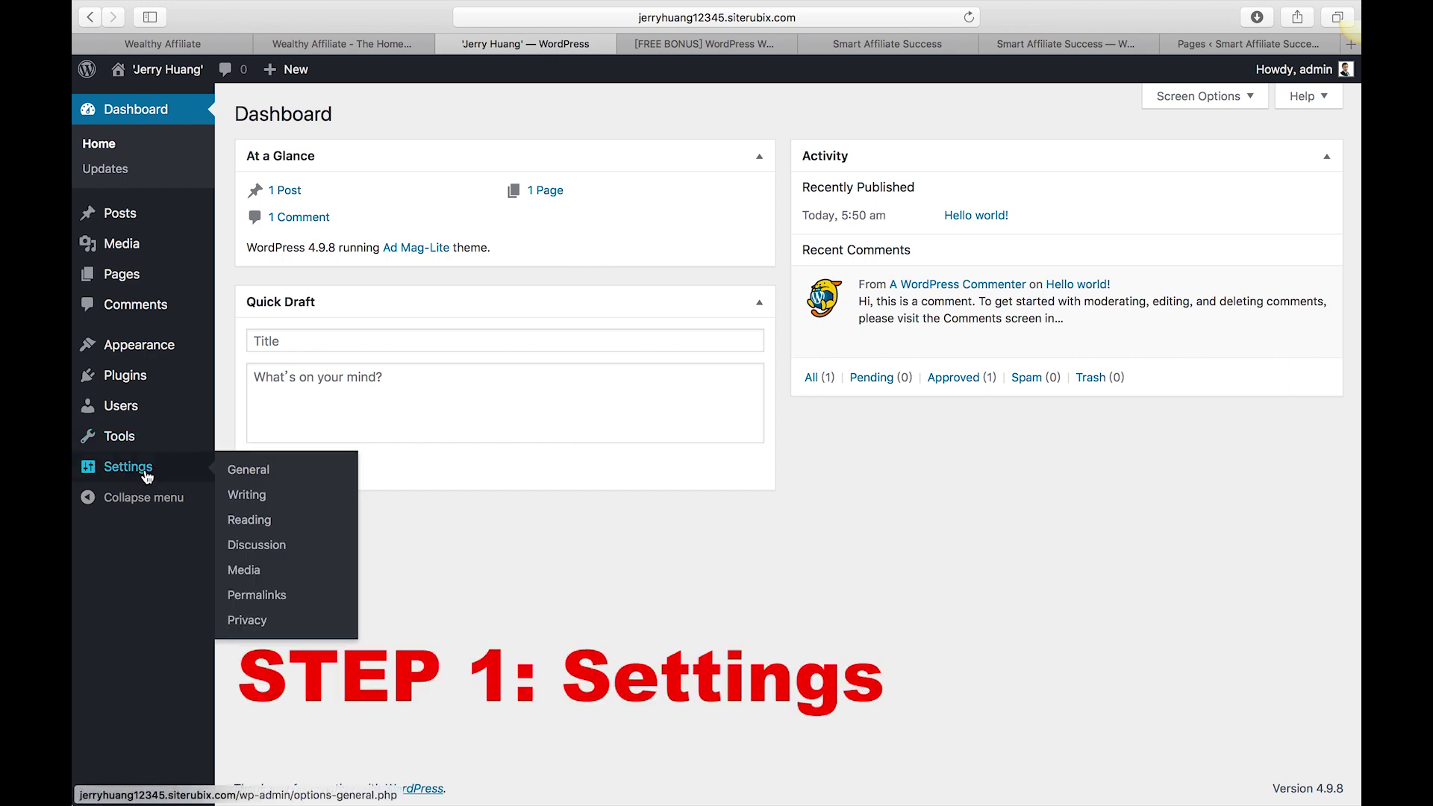
click(240, 471)
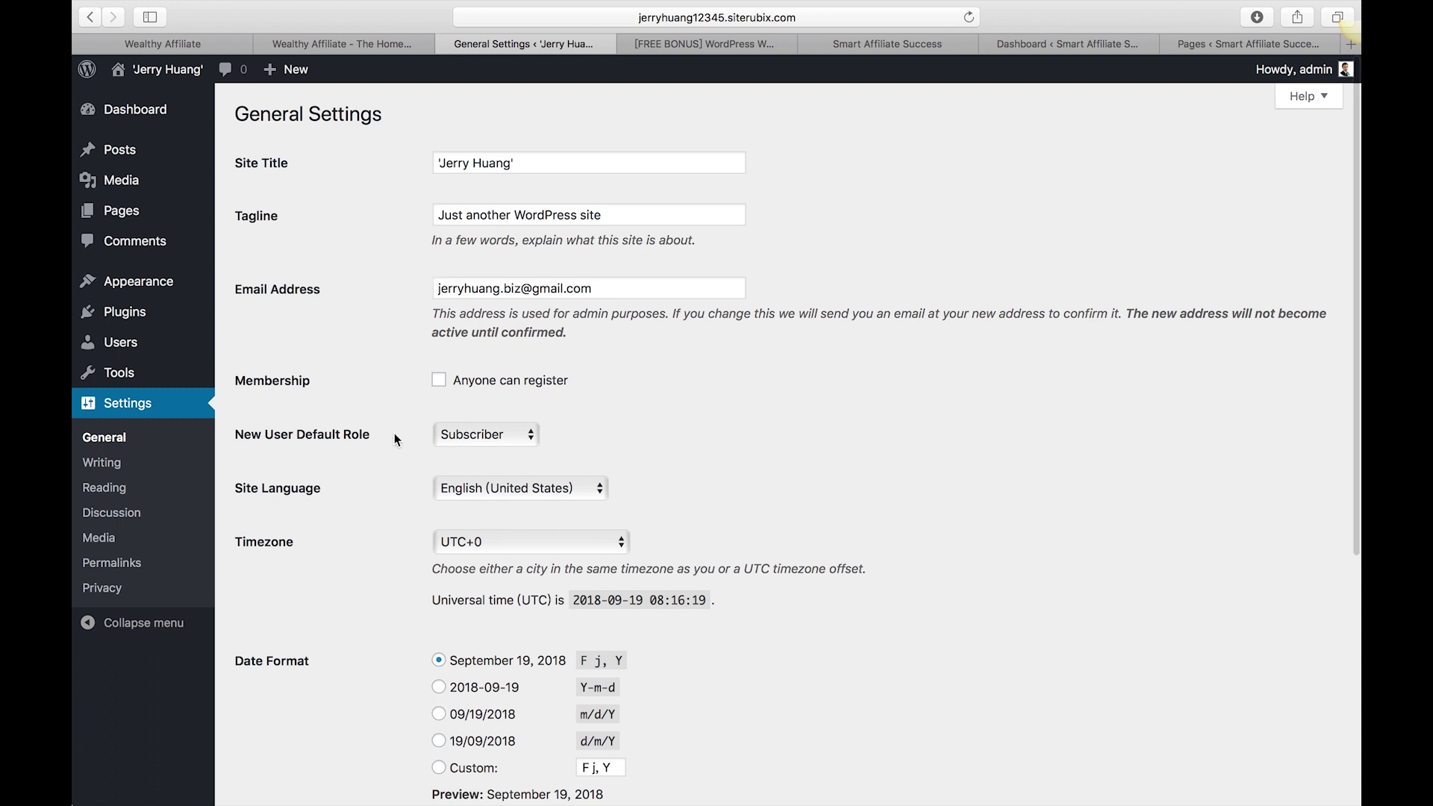
scroll(394, 433, down, 4)
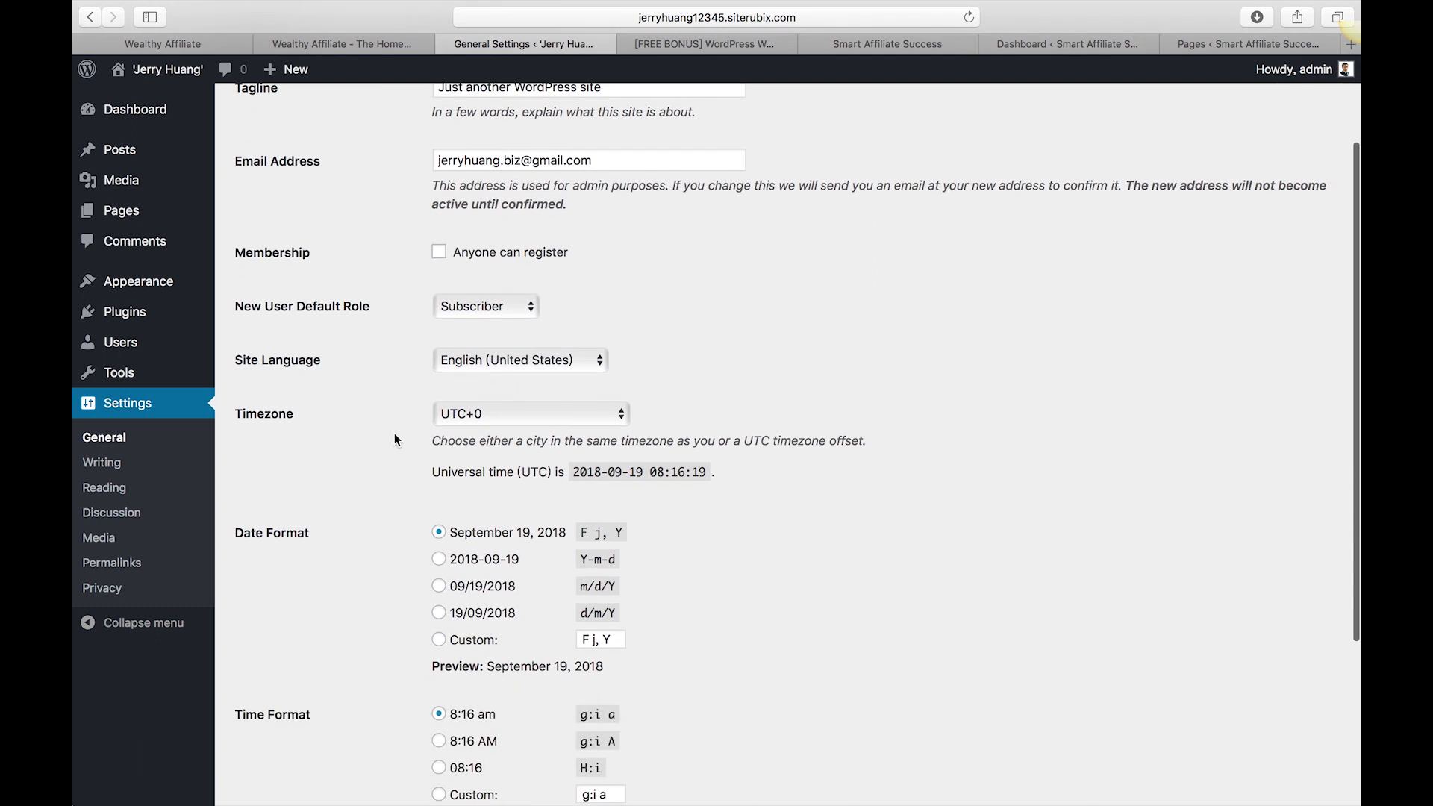
scroll(394, 433, down, 5)
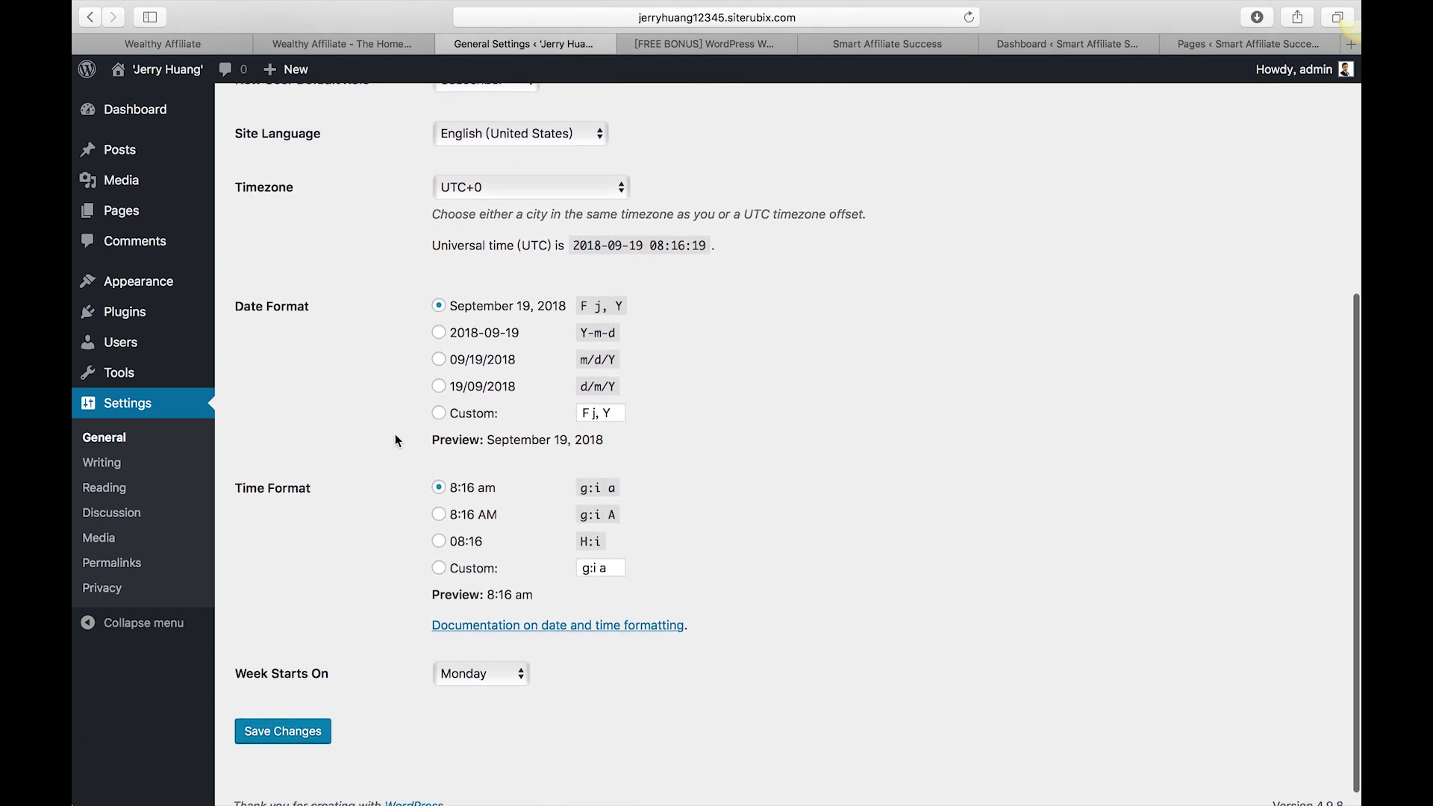
scroll(396, 433, up, 8)
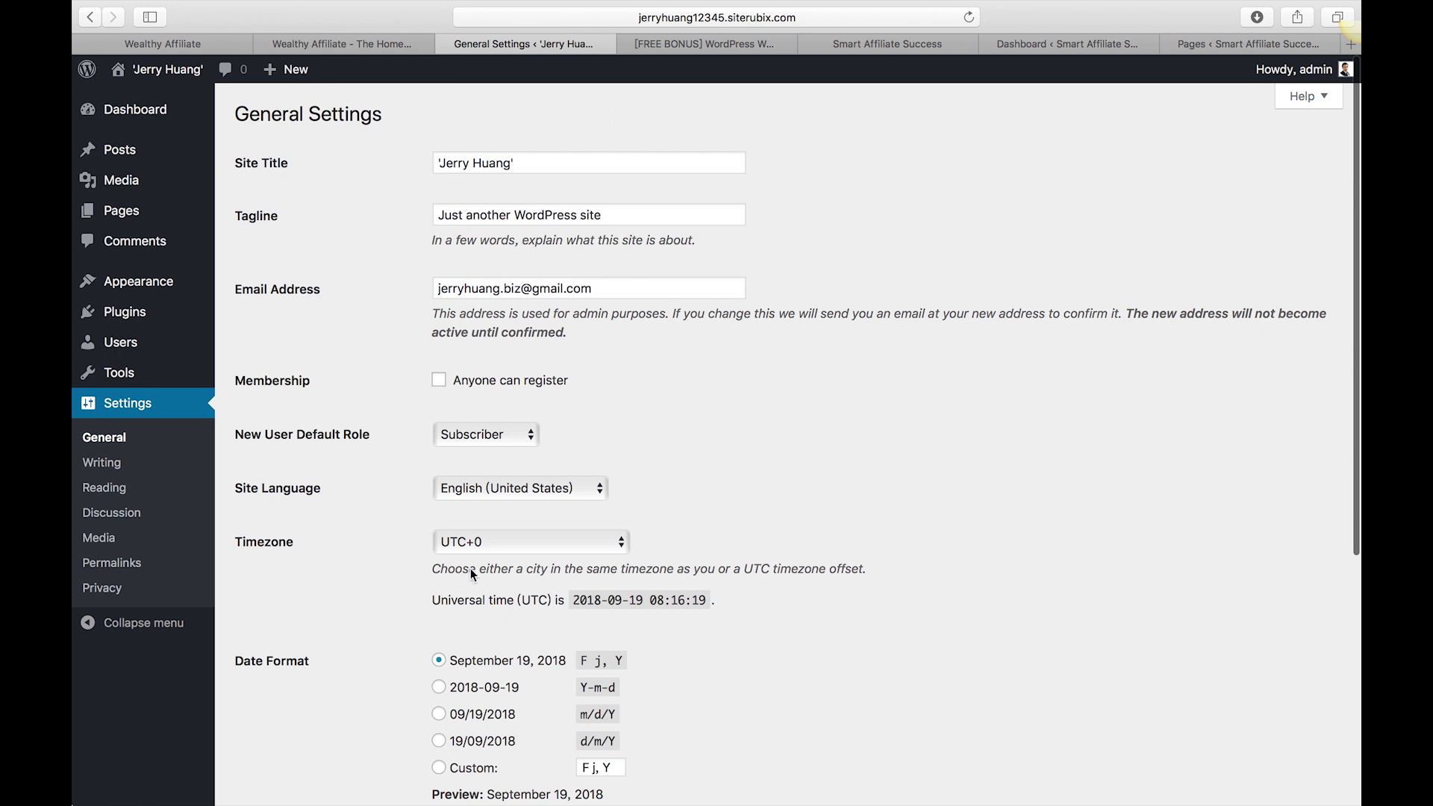
scroll(414, 608, down, 6)
scroll(415, 608, down, 3)
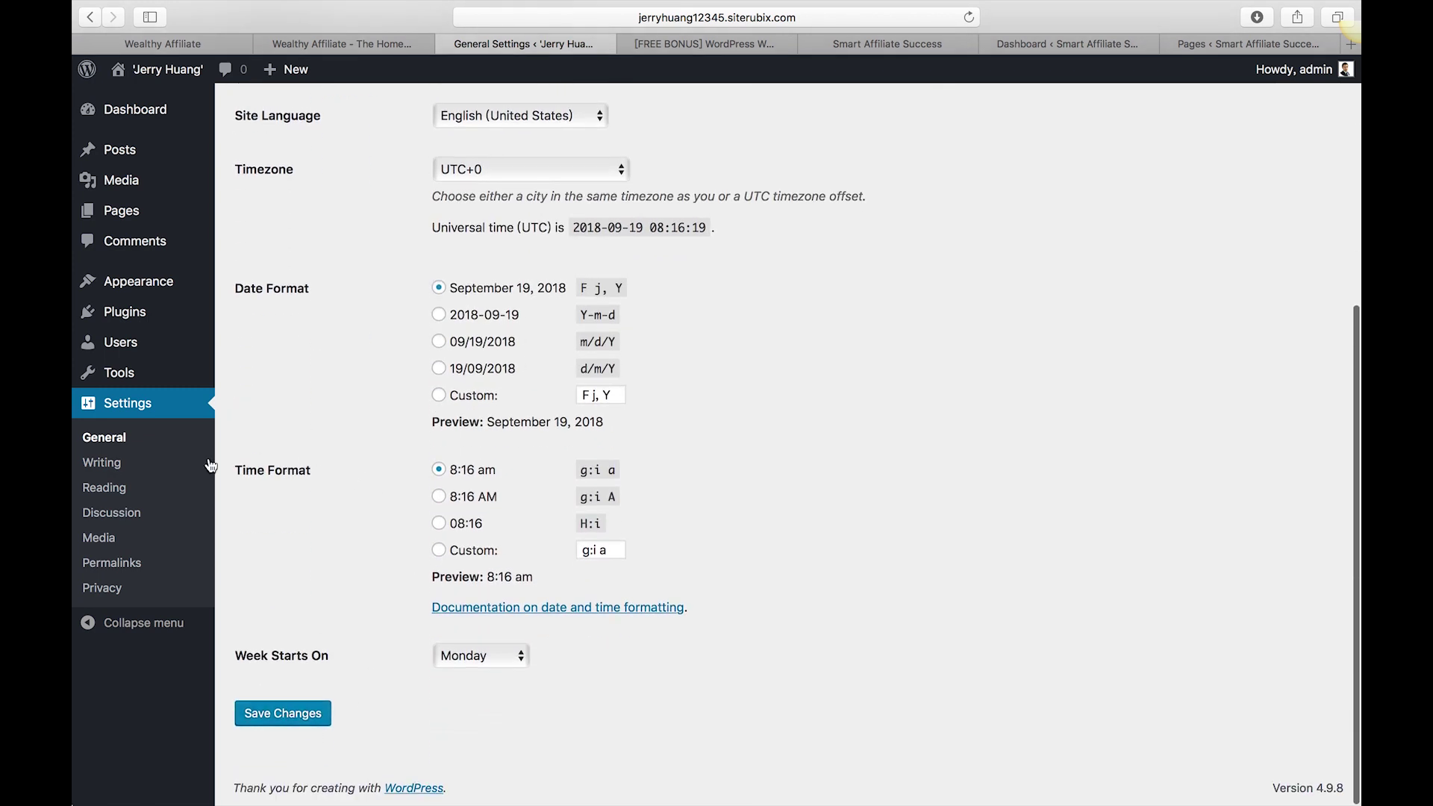
click(112, 466)
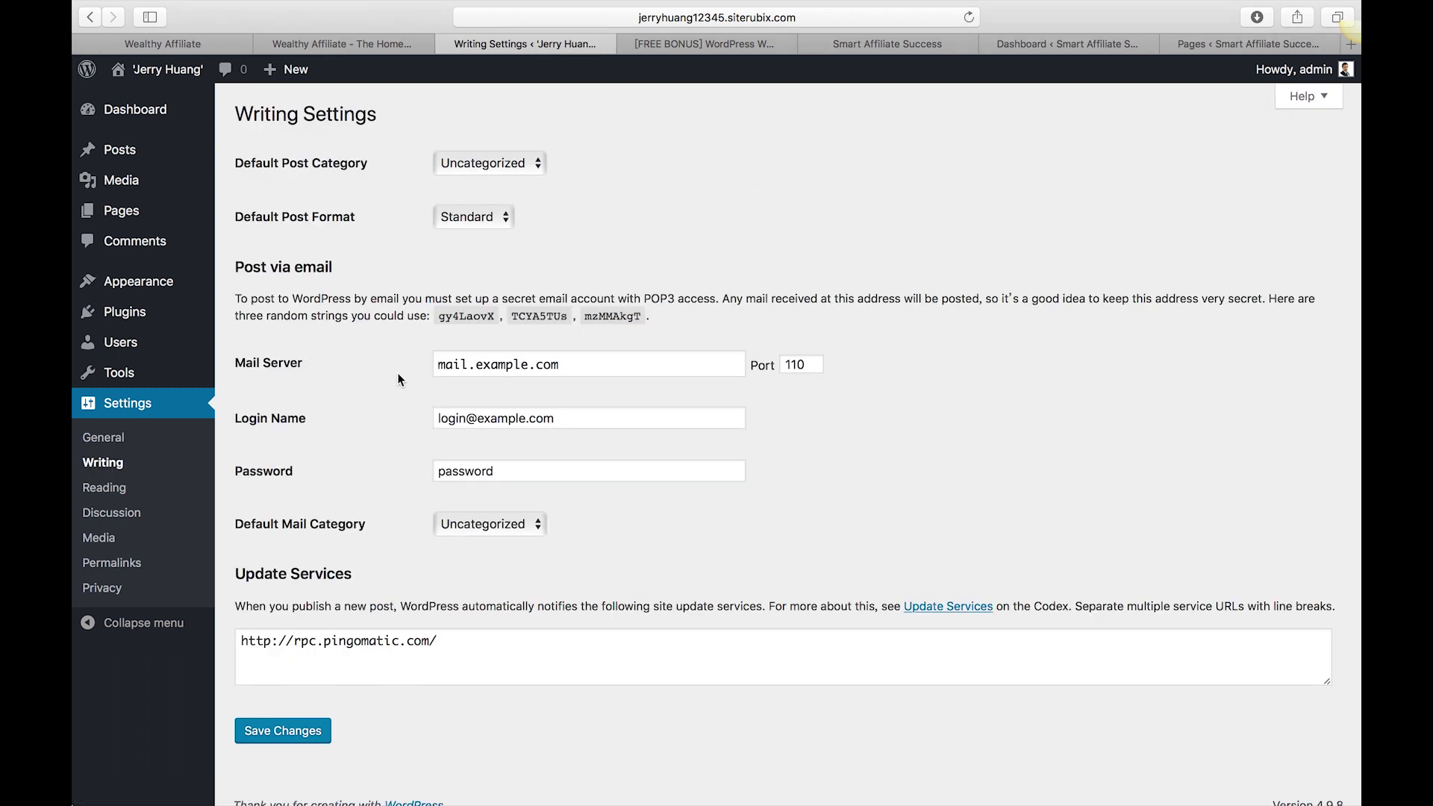
Step: In the Reading settings, make each article in a feed show as Summary and save the changes
click(127, 487)
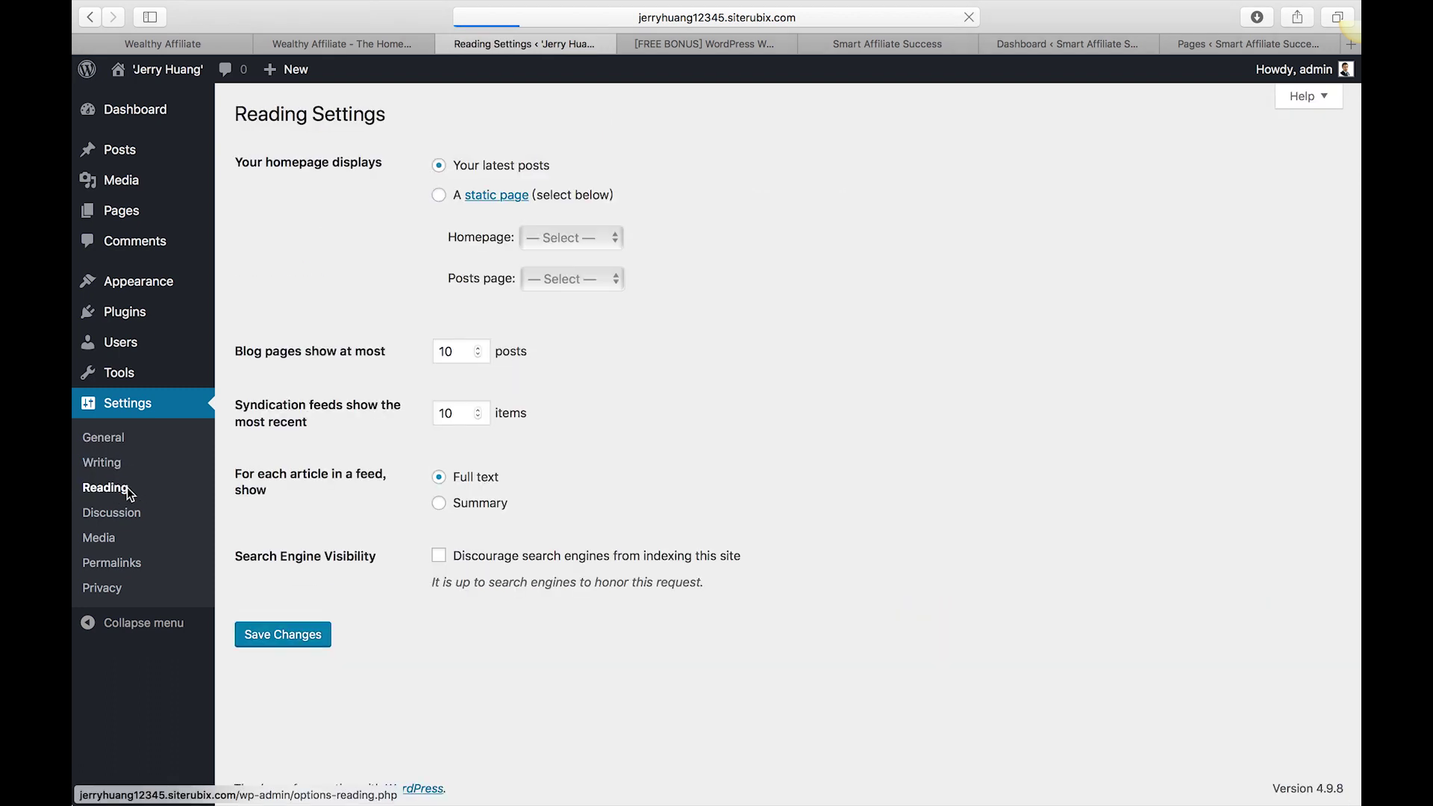
click(440, 505)
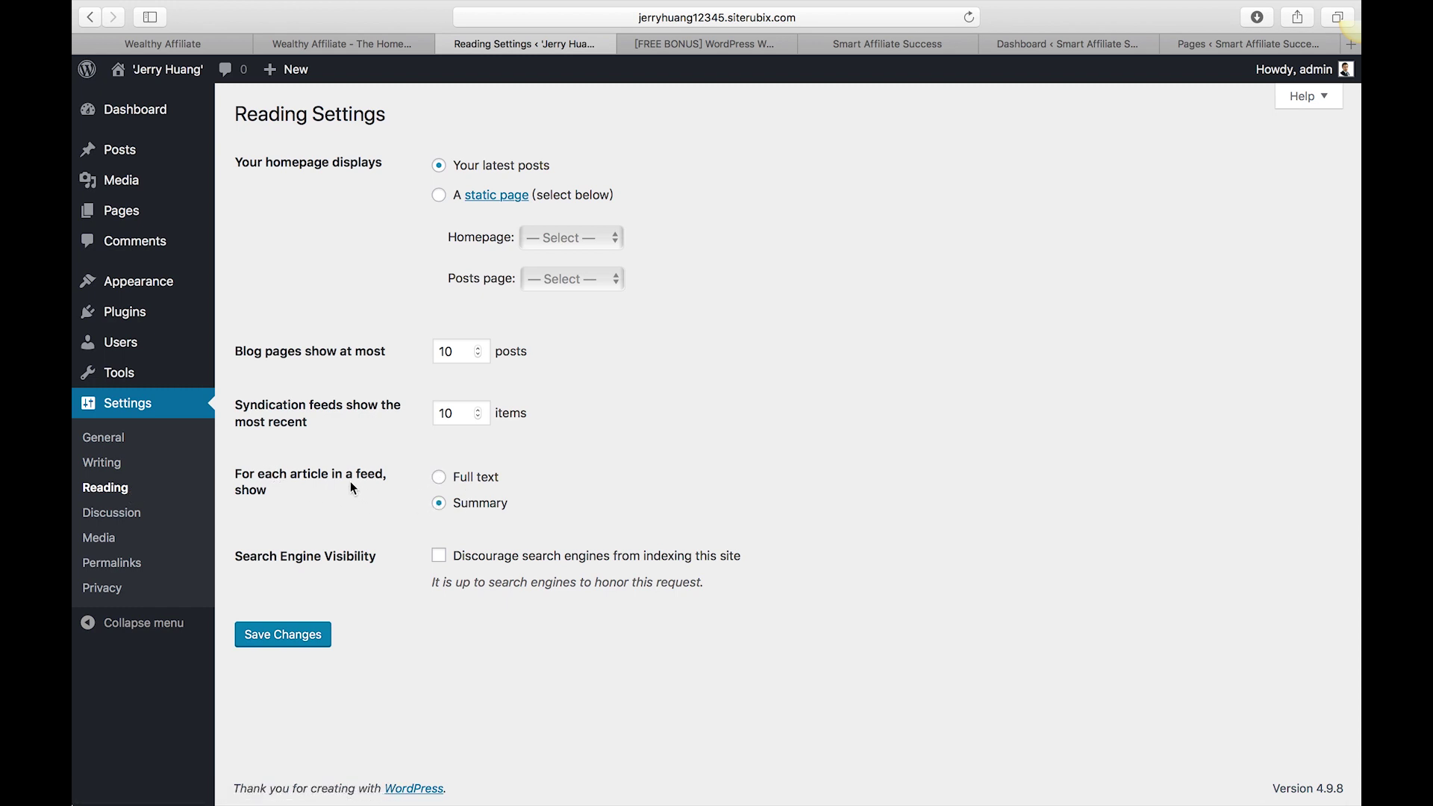
click(289, 640)
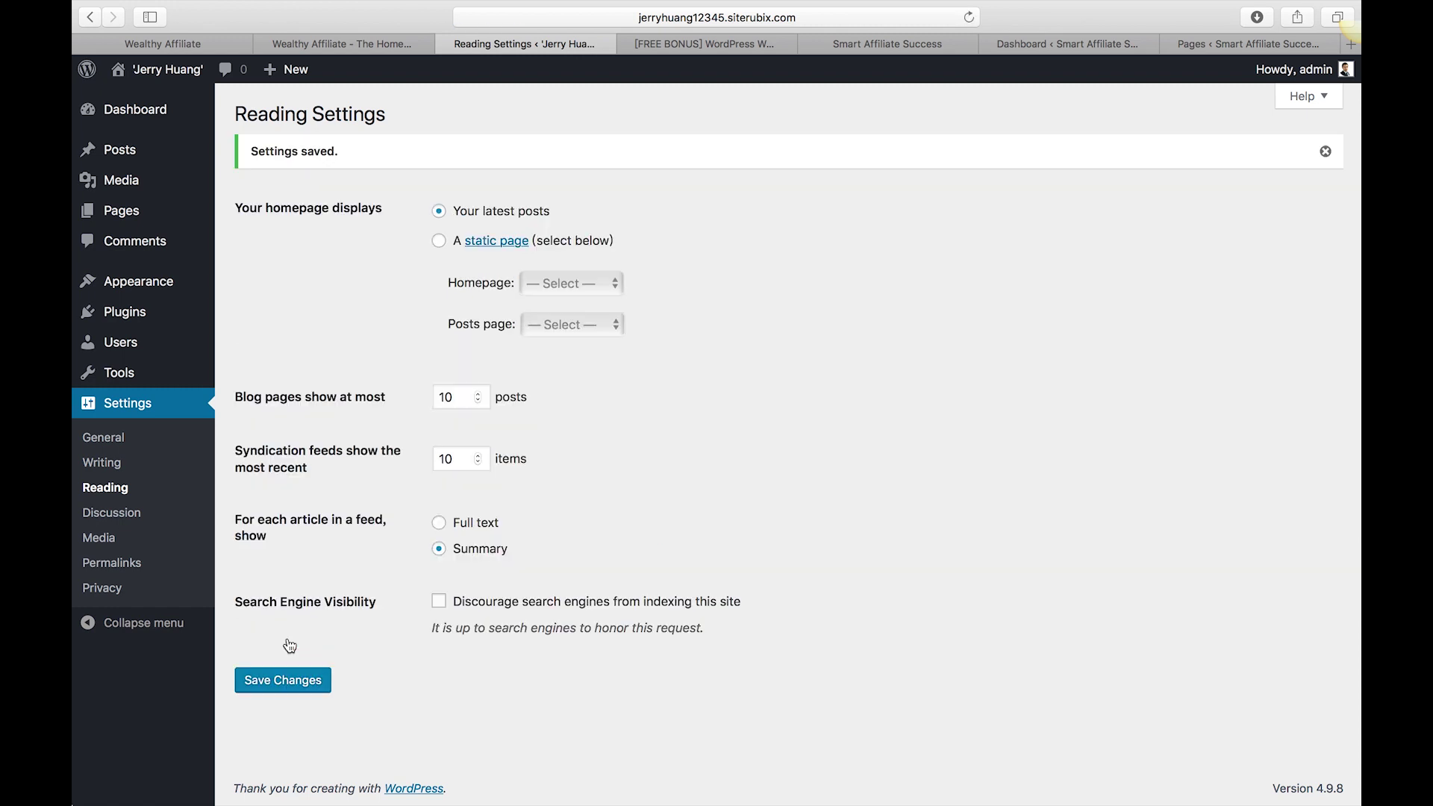
Step: In the Discussion settings, disable "Comment author must have a previously approved comment" and save the changes
click(138, 521)
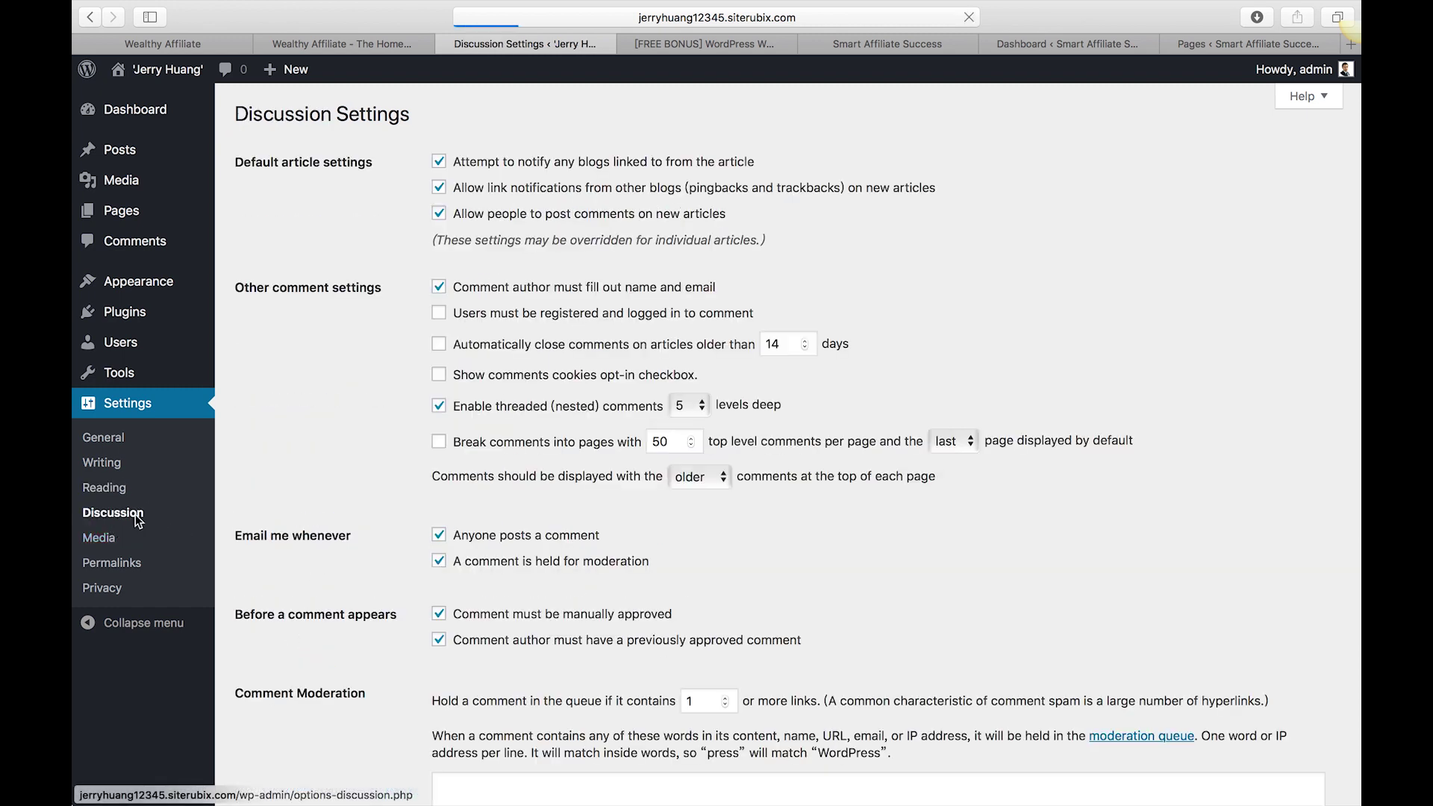
scroll(306, 558, down, 1)
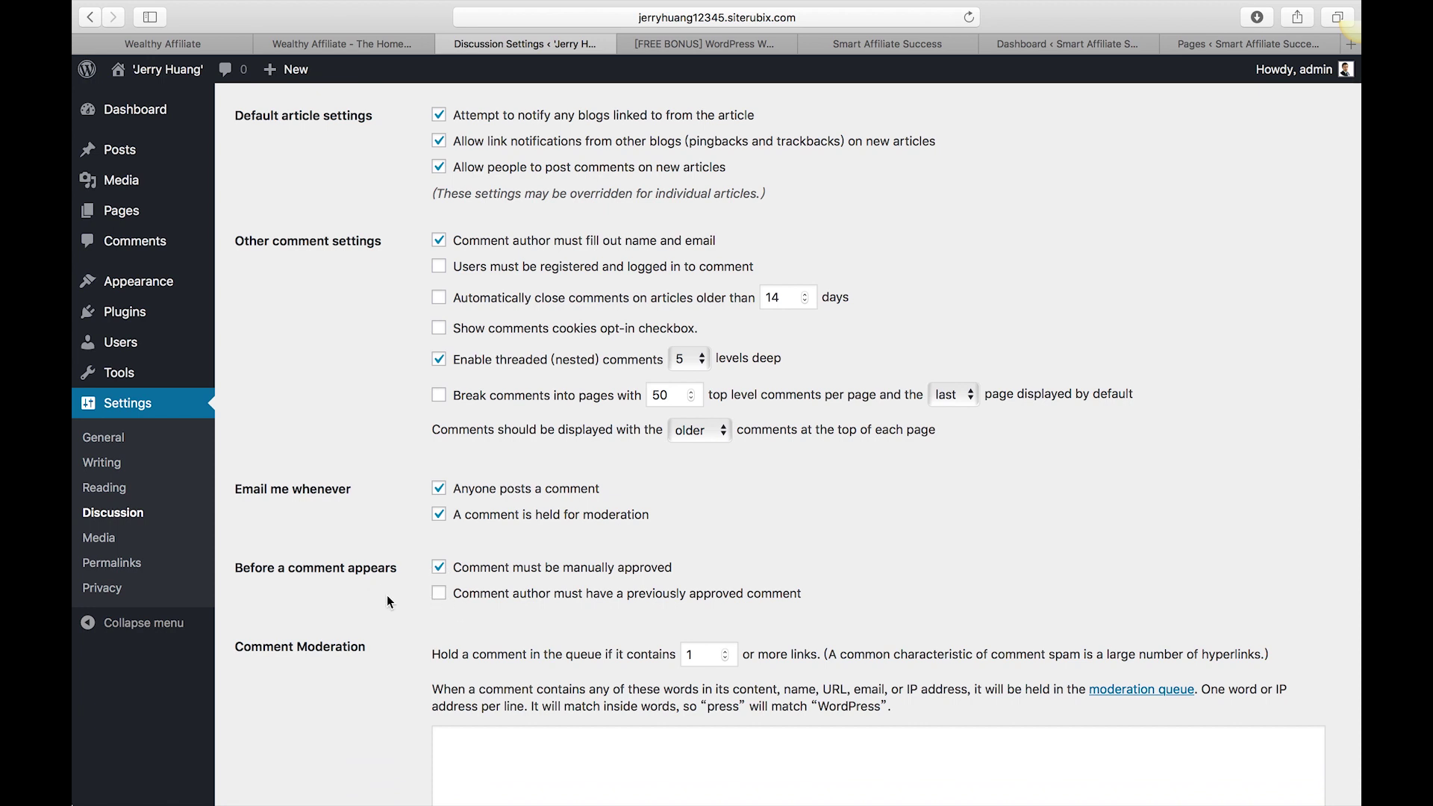
scroll(382, 594, up, 1)
scroll(382, 595, down, 12)
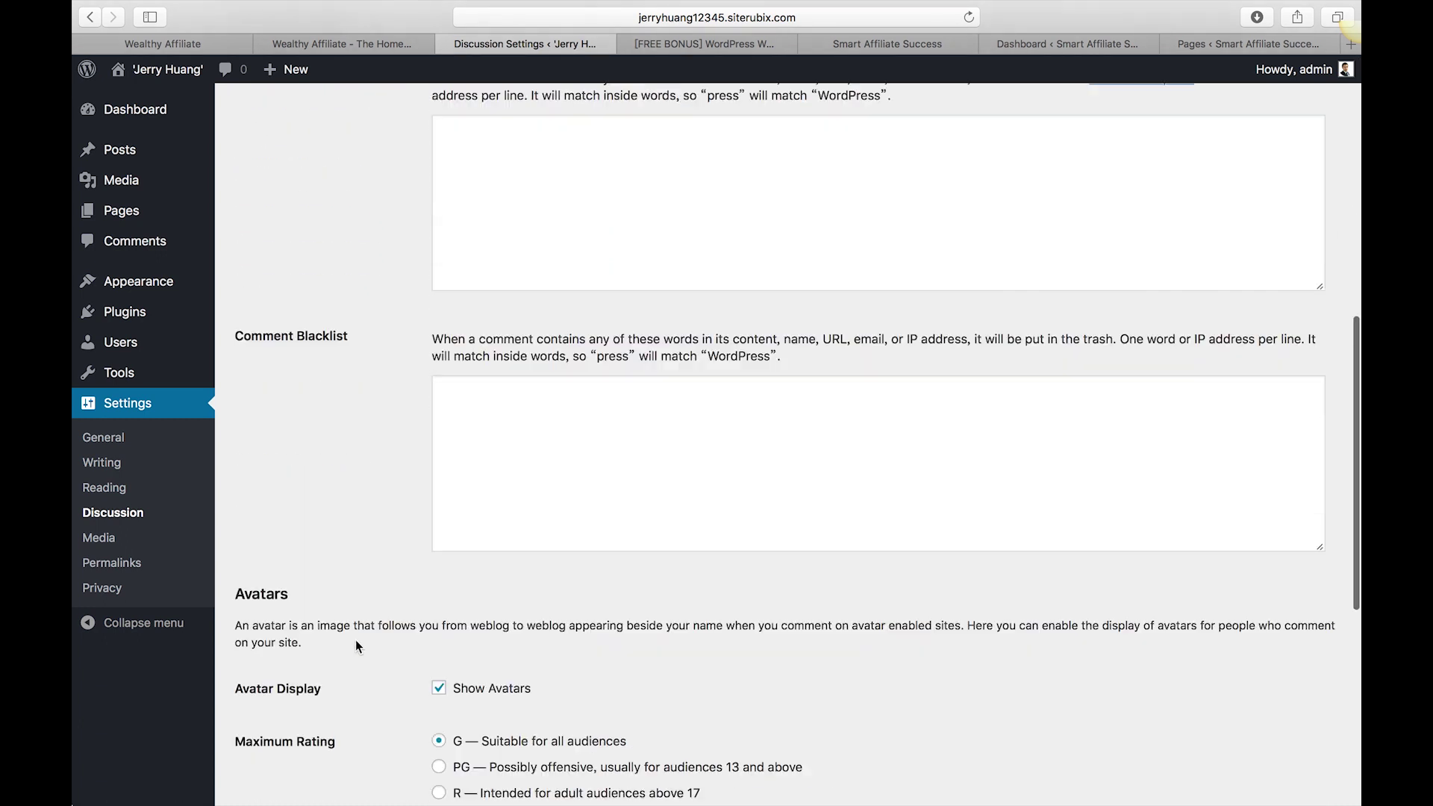
scroll(356, 639, down, 5)
click(299, 717)
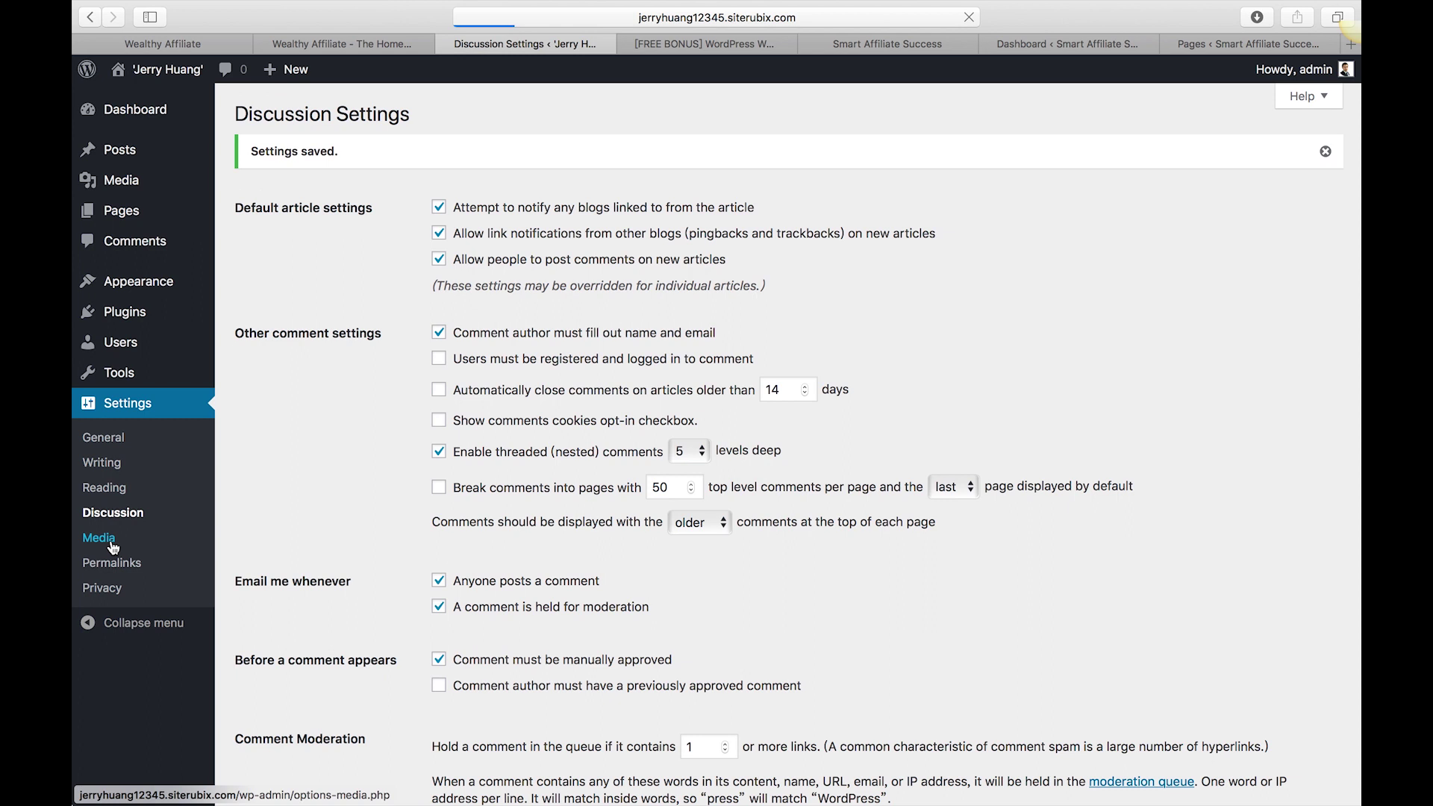
Step: Look through the Media, Permalinks and Privacy settings pages
click(99, 537)
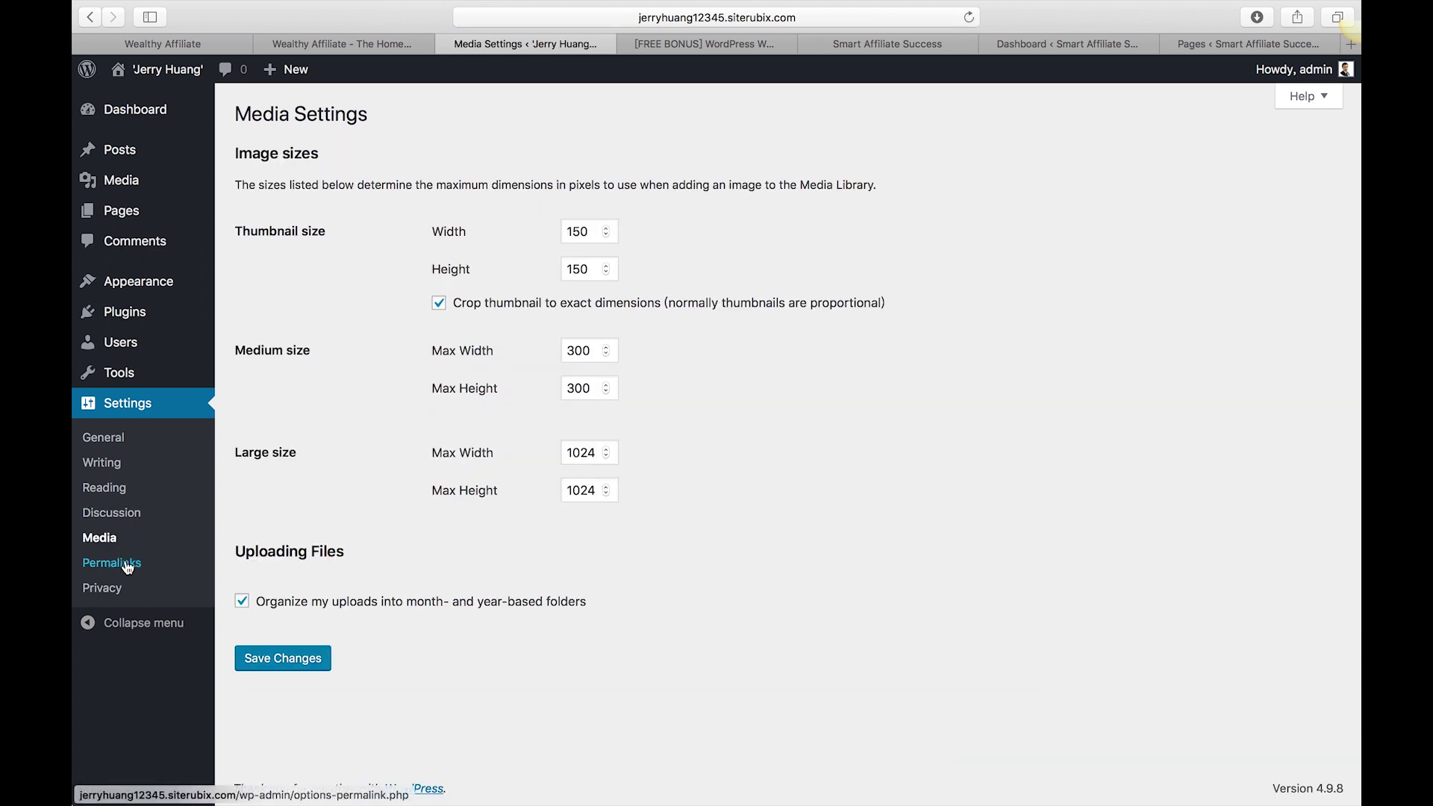
click(112, 563)
scroll(126, 559, down, 1)
click(106, 589)
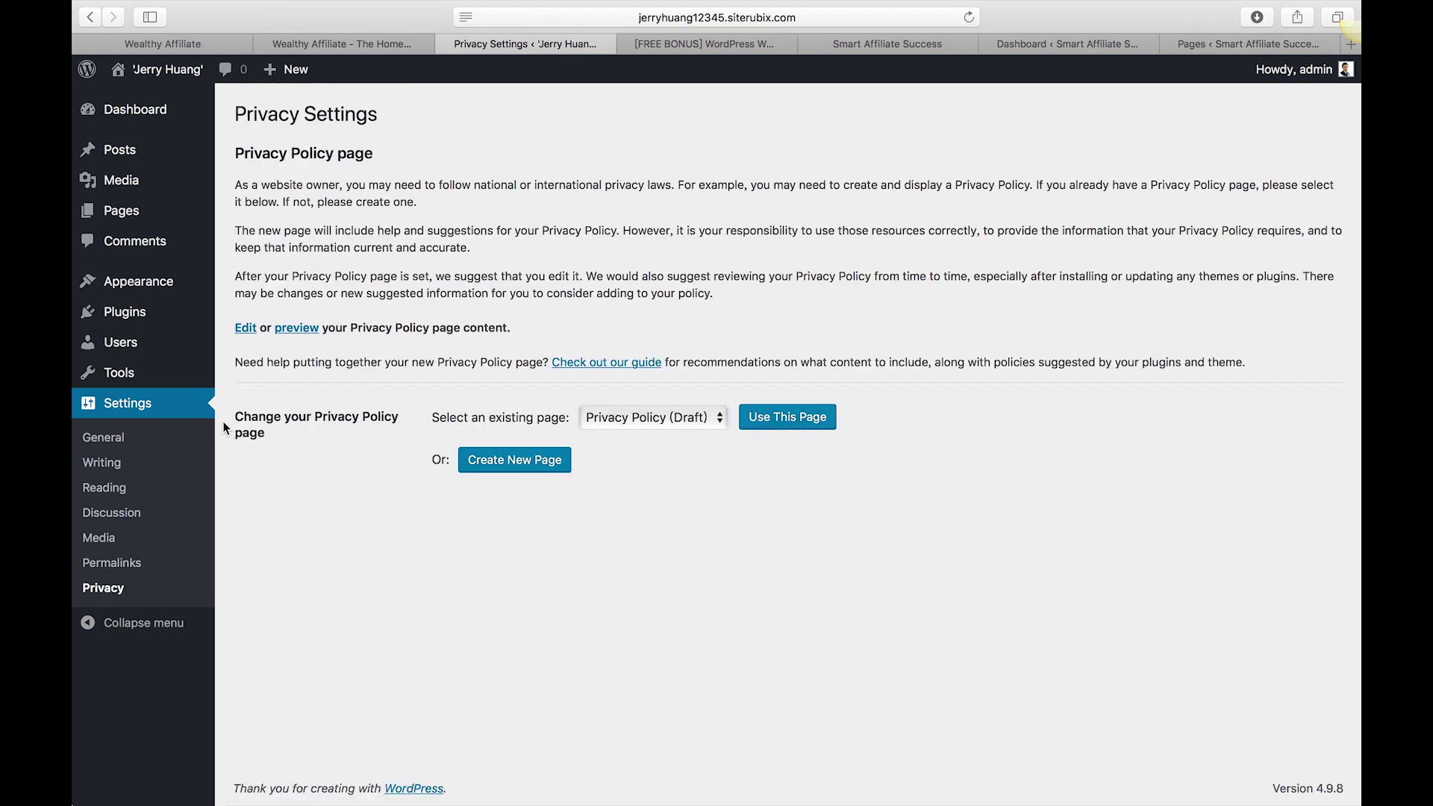
Step: Open the admin's own user profile and fill in the owner's first and last name
mouse_move(146, 379)
mouse_move(146, 345)
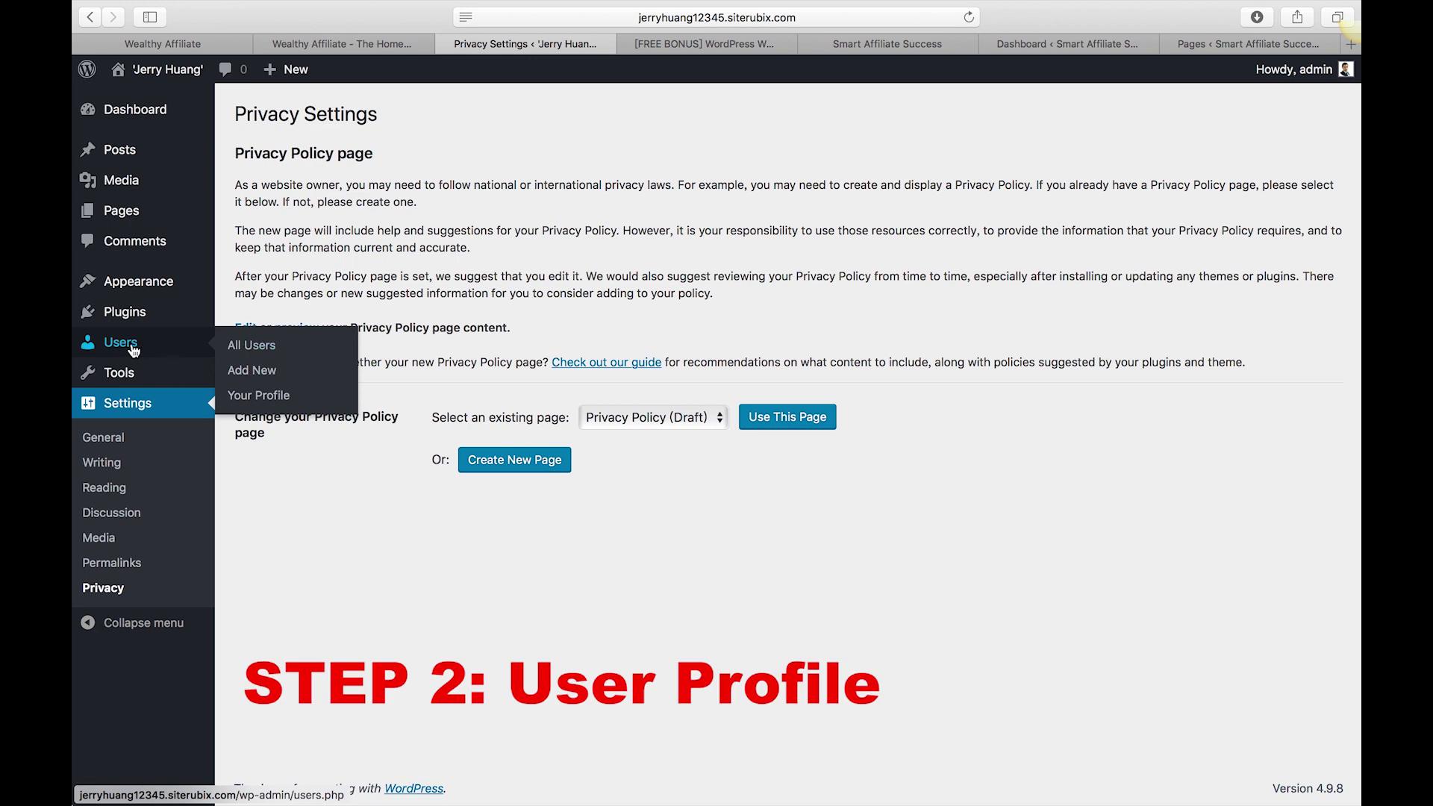
click(256, 401)
scroll(254, 402, down, 5)
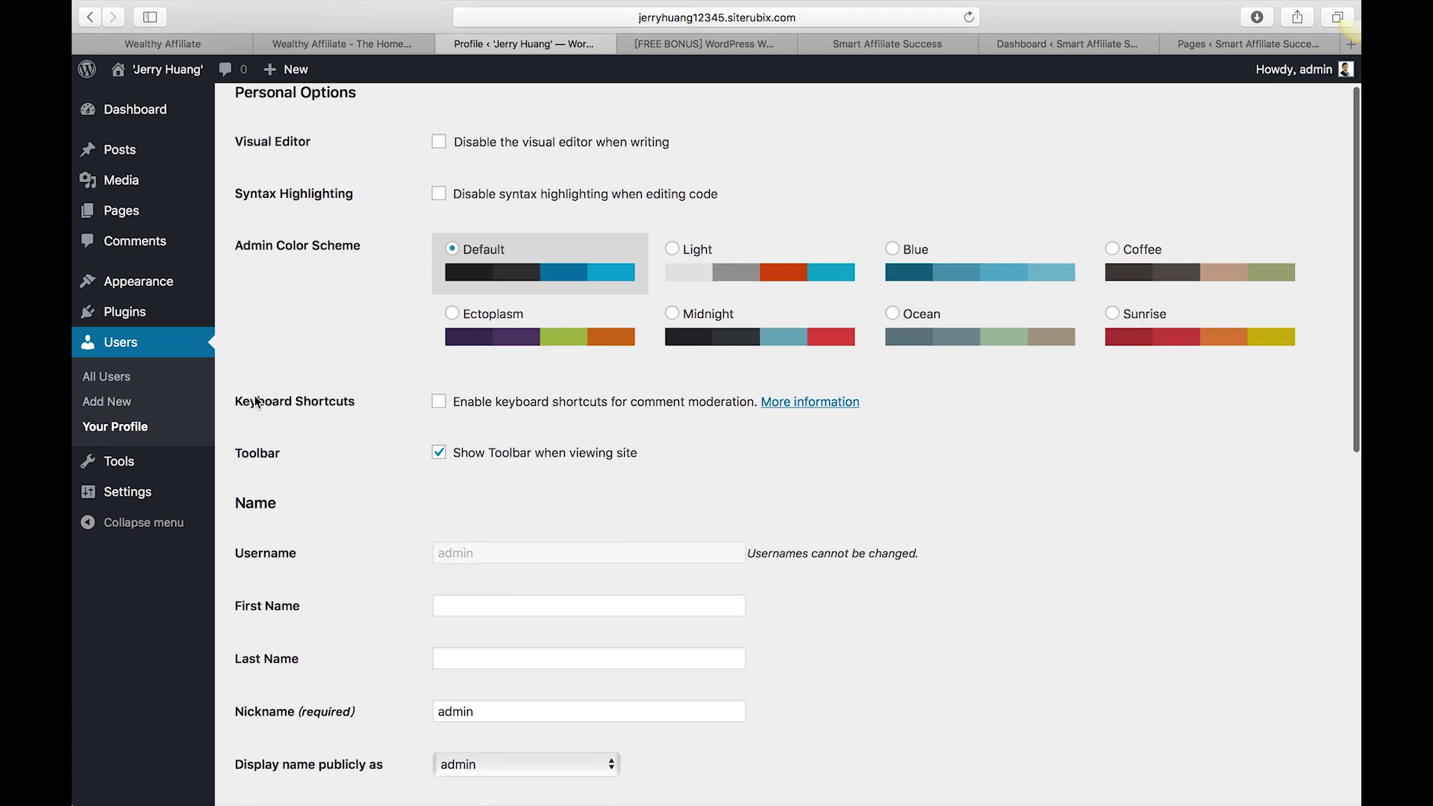
click(472, 332)
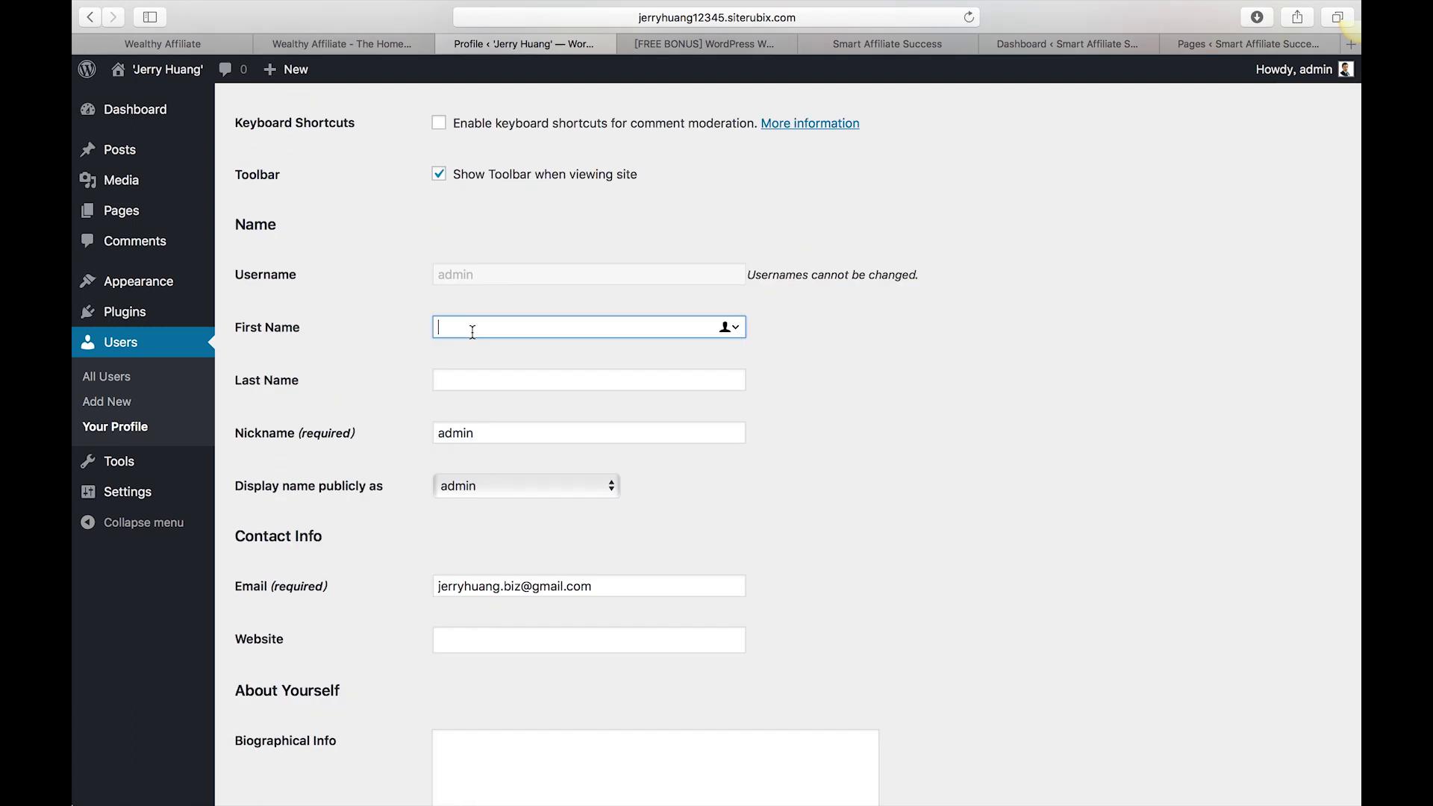
text(Jerry)
click(473, 379)
text(Hua)
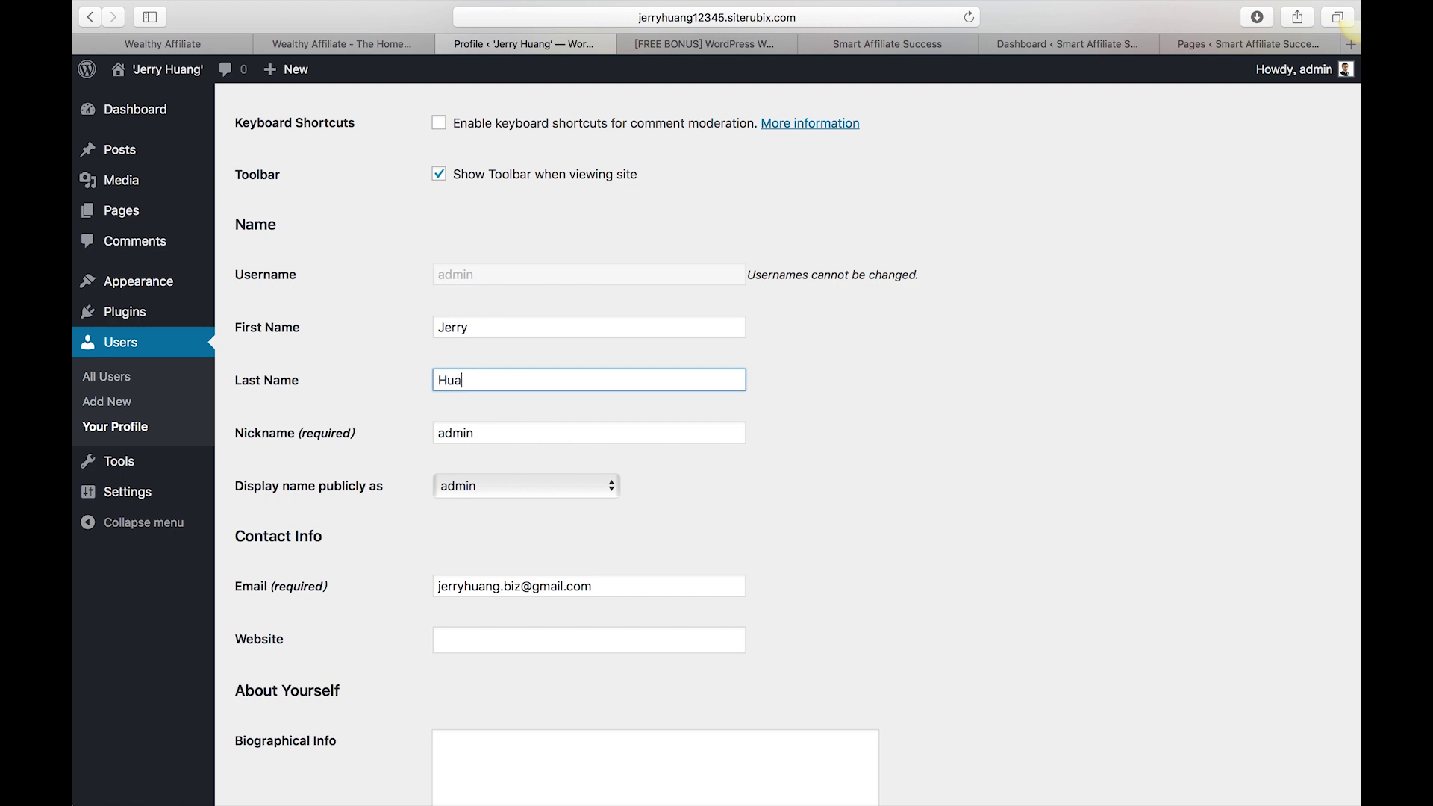
text(ng)
Step: Change the profile's nickname to the owner's first name and display the full name, first name first, publicly
drag(478, 433, 393, 439)
text(Jerry)
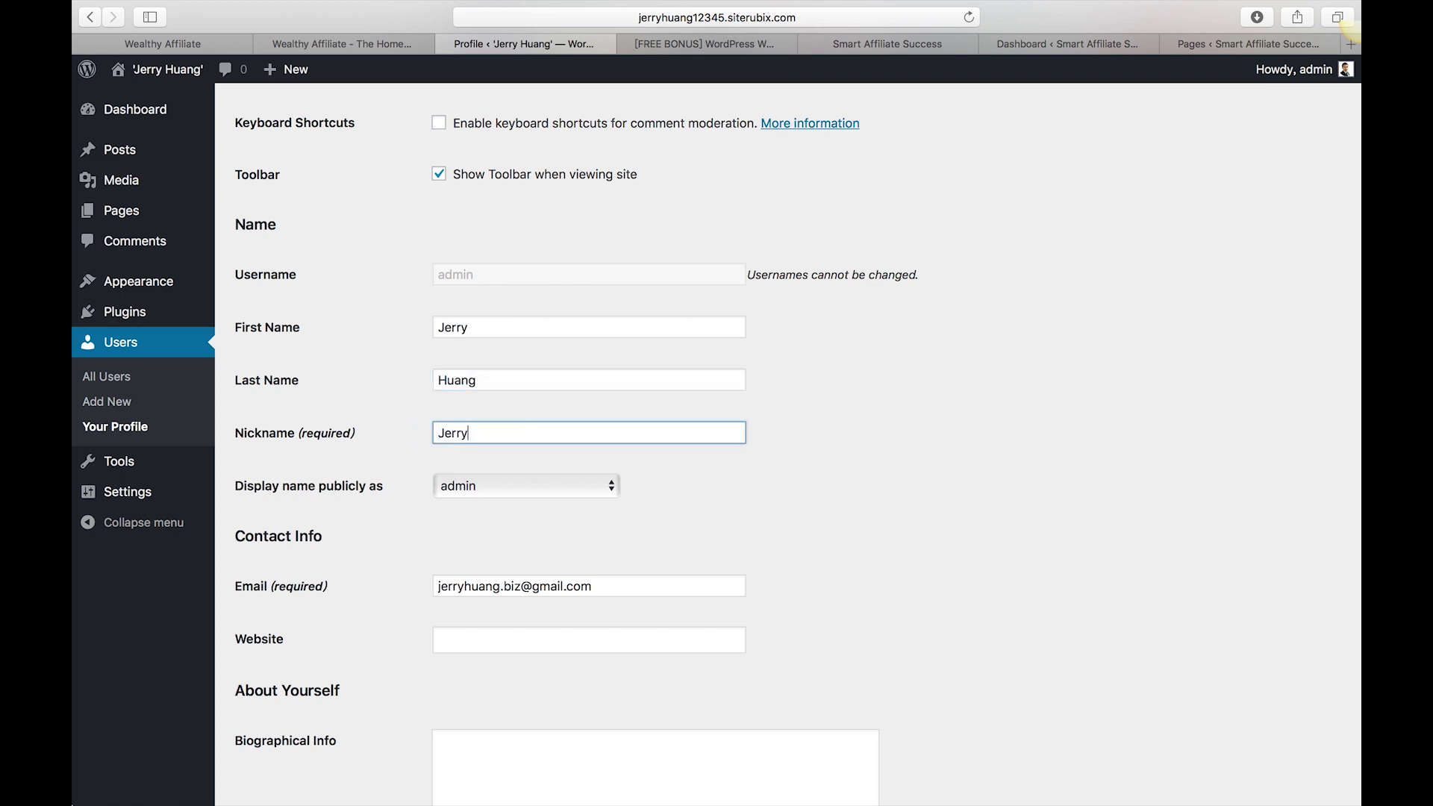
click(499, 479)
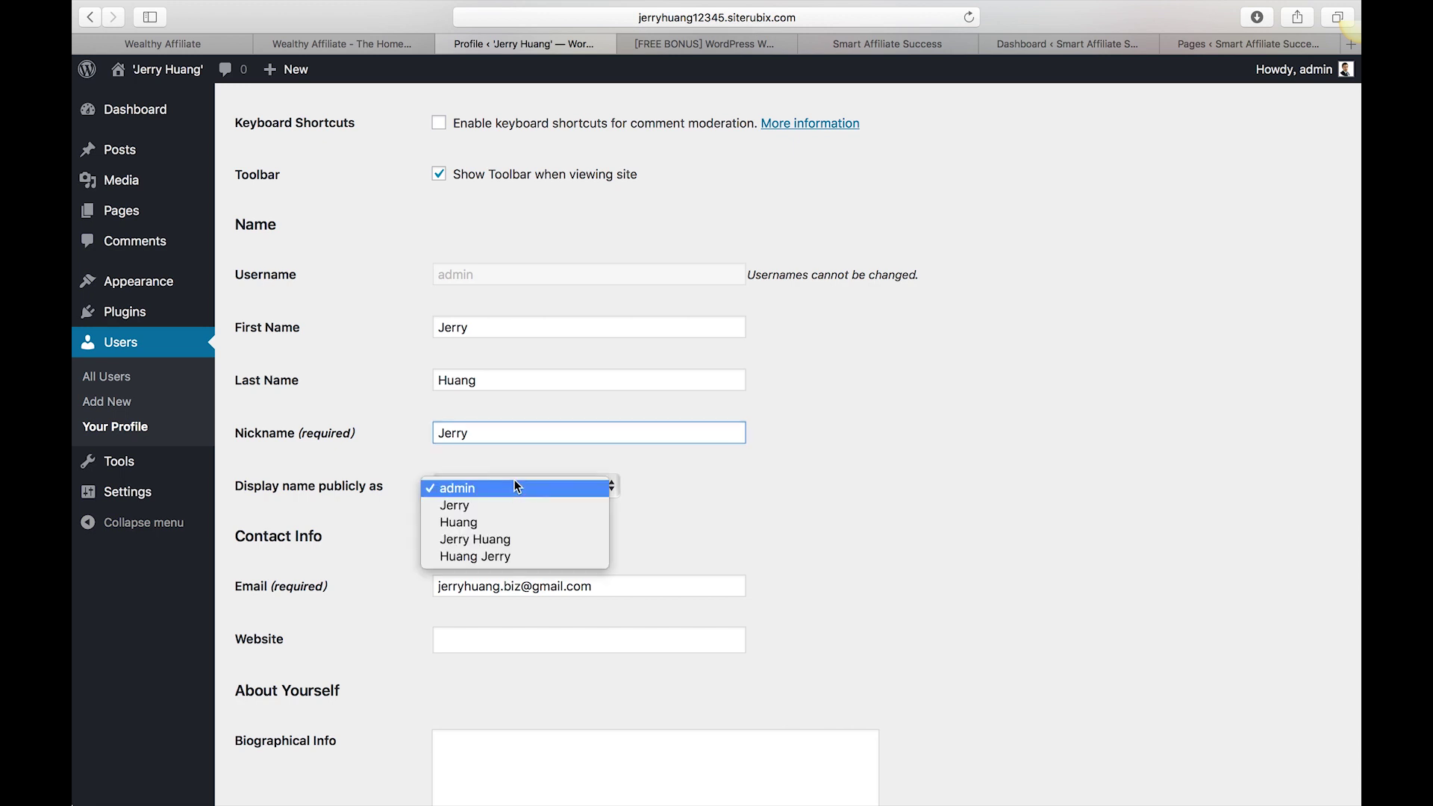
click(498, 539)
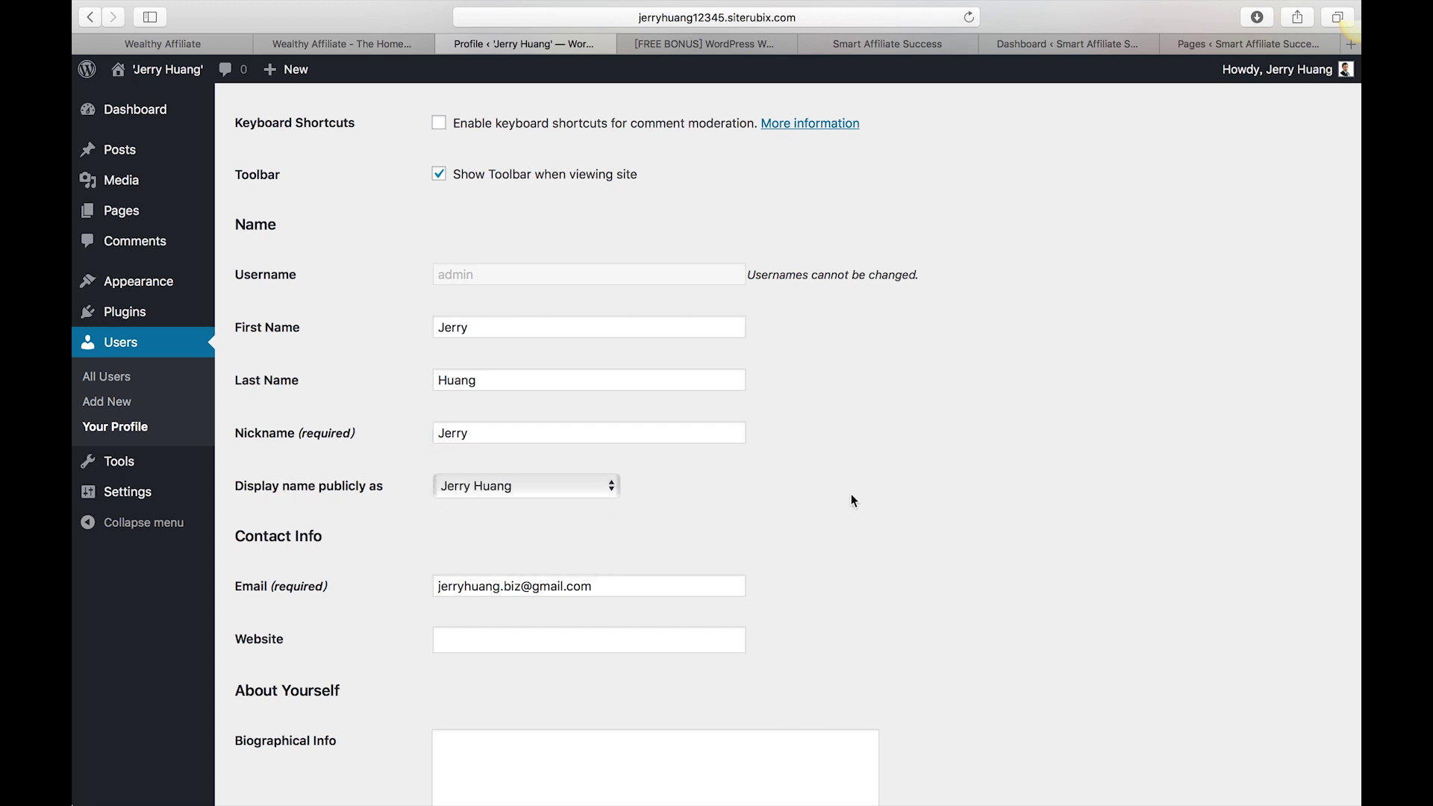
Step: Fill in the profile's website with the site's own base URL, copied from the current page address
scroll(821, 499, down, 3)
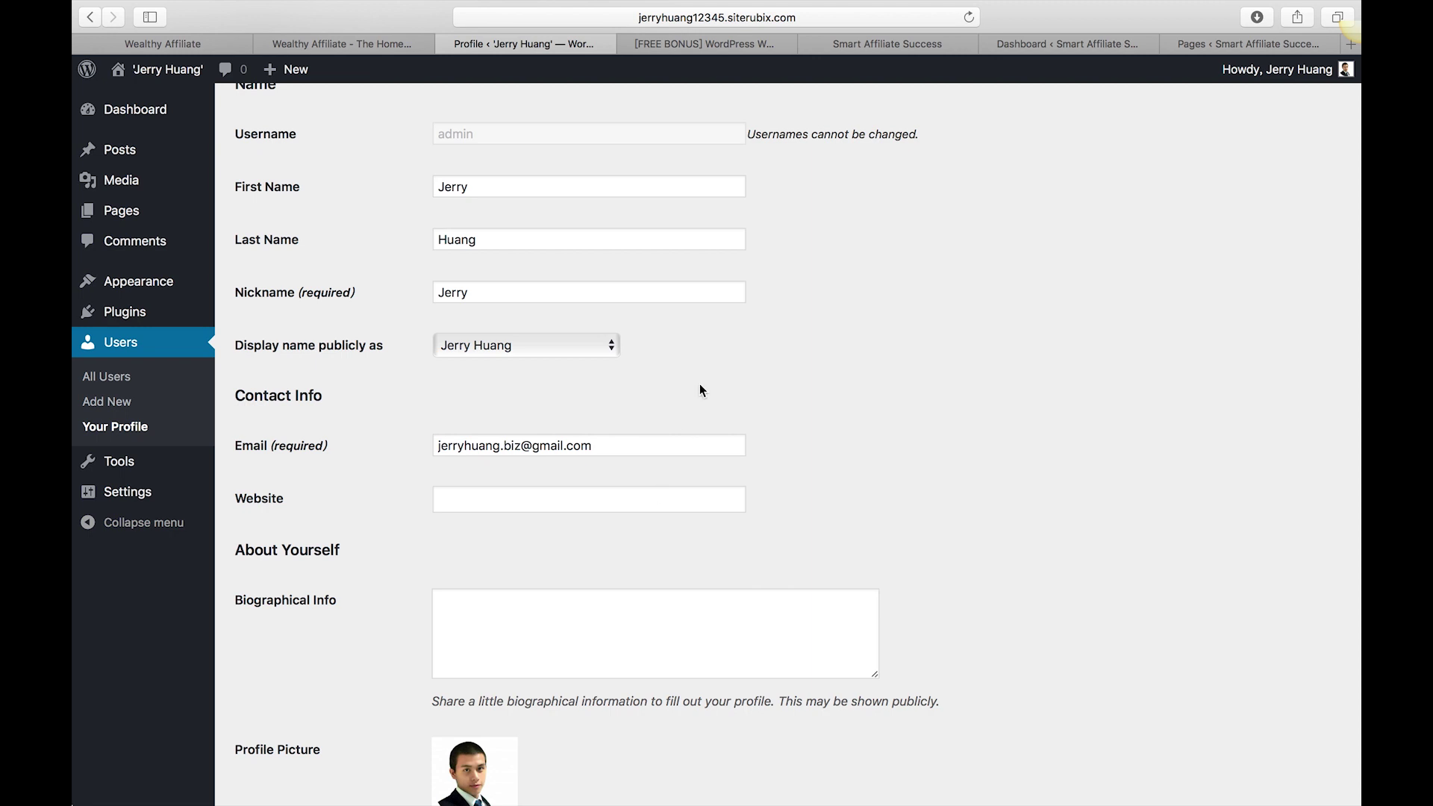
click(786, 17)
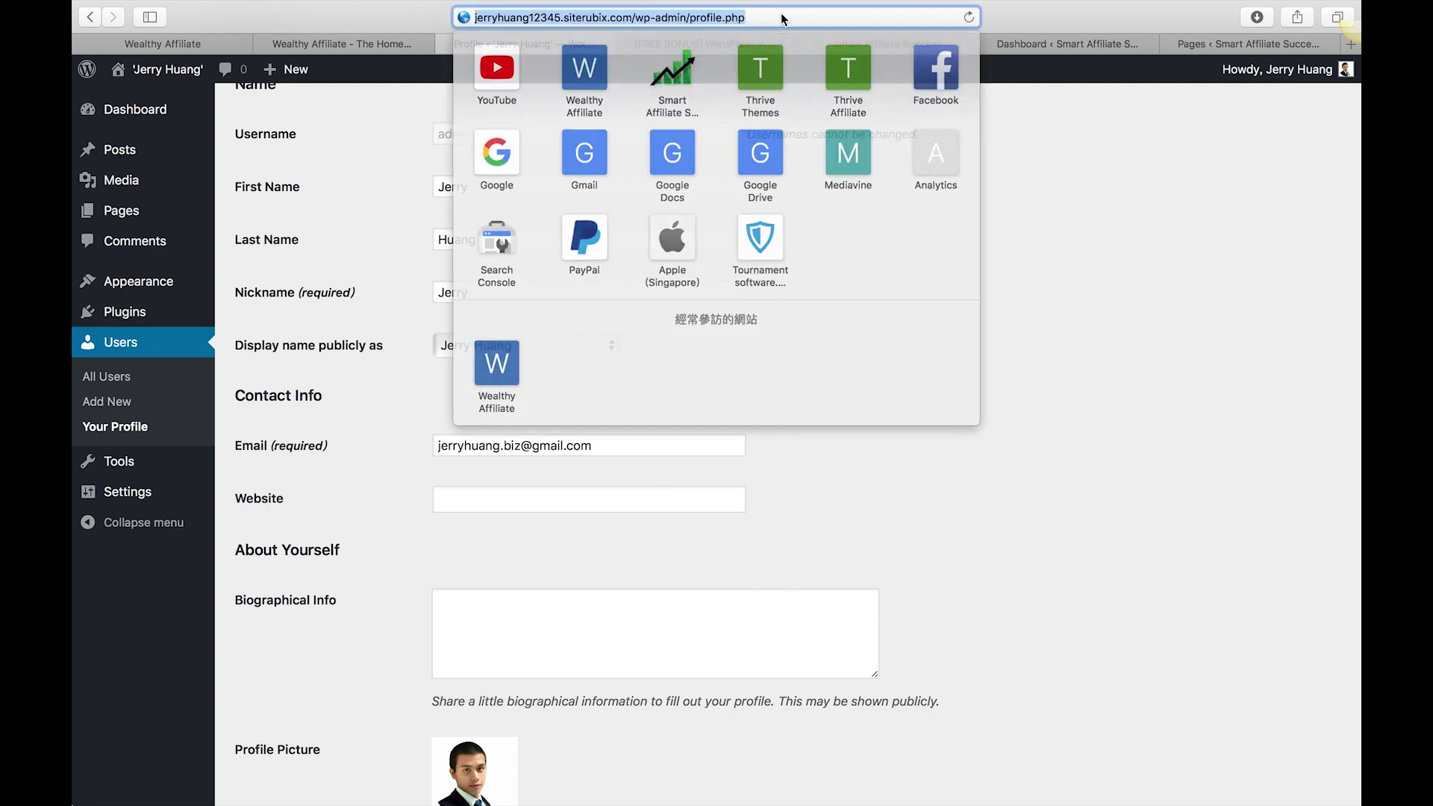
click(639, 17)
drag(639, 17, 476, 22)
key(super+c)
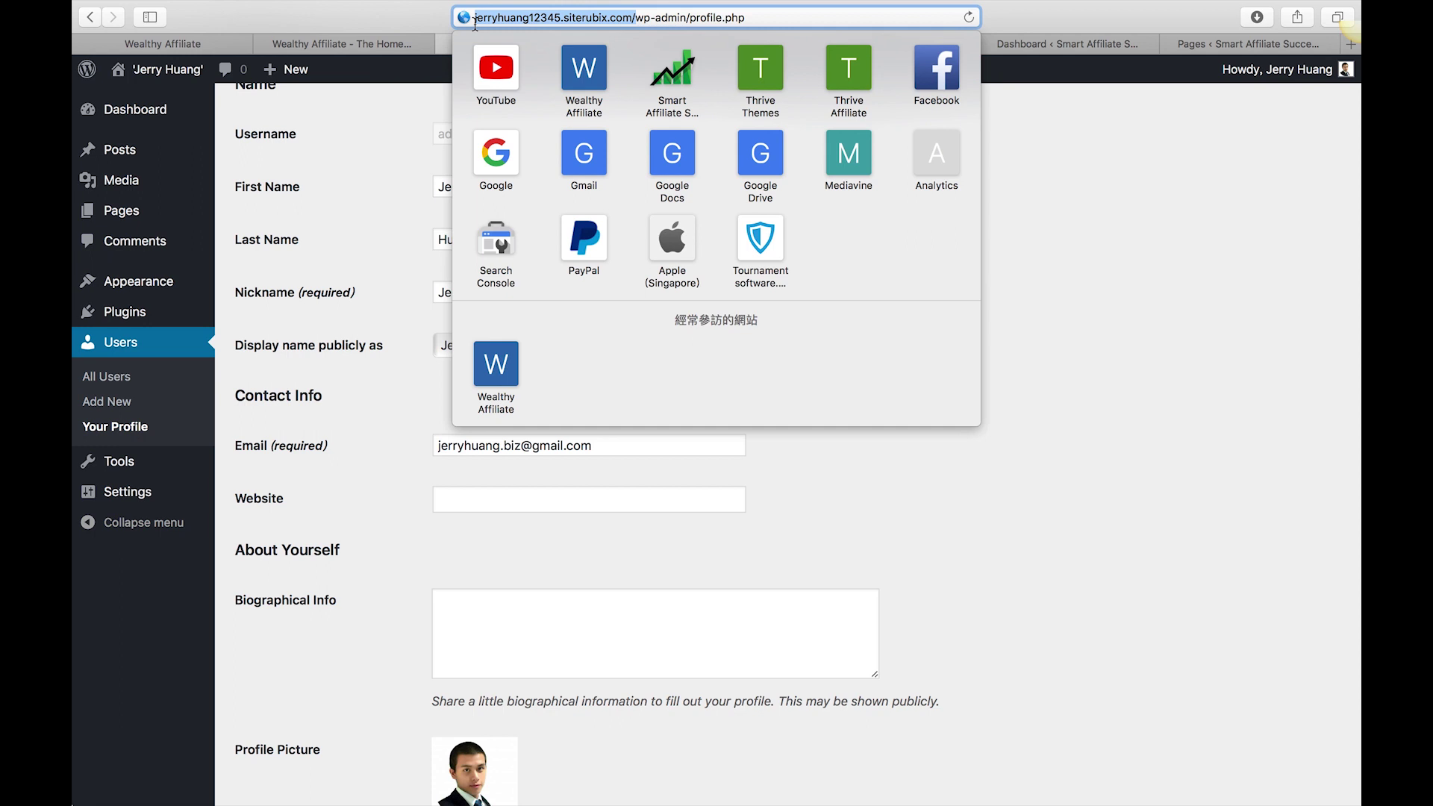
click(543, 499)
key(super+v)
Step: Leave the biographical info empty and save the updated user profile
click(555, 664)
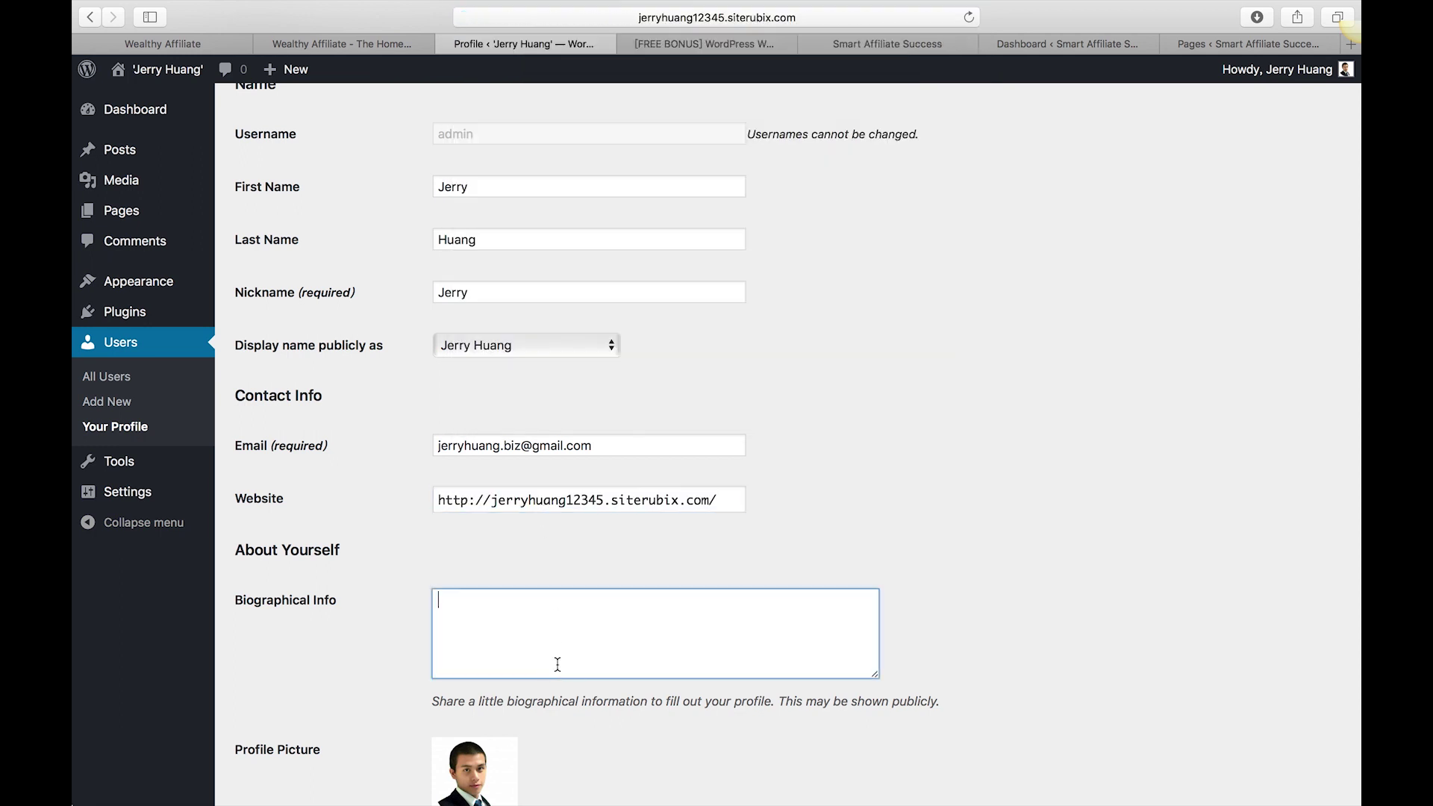
scroll(556, 664, down, 2)
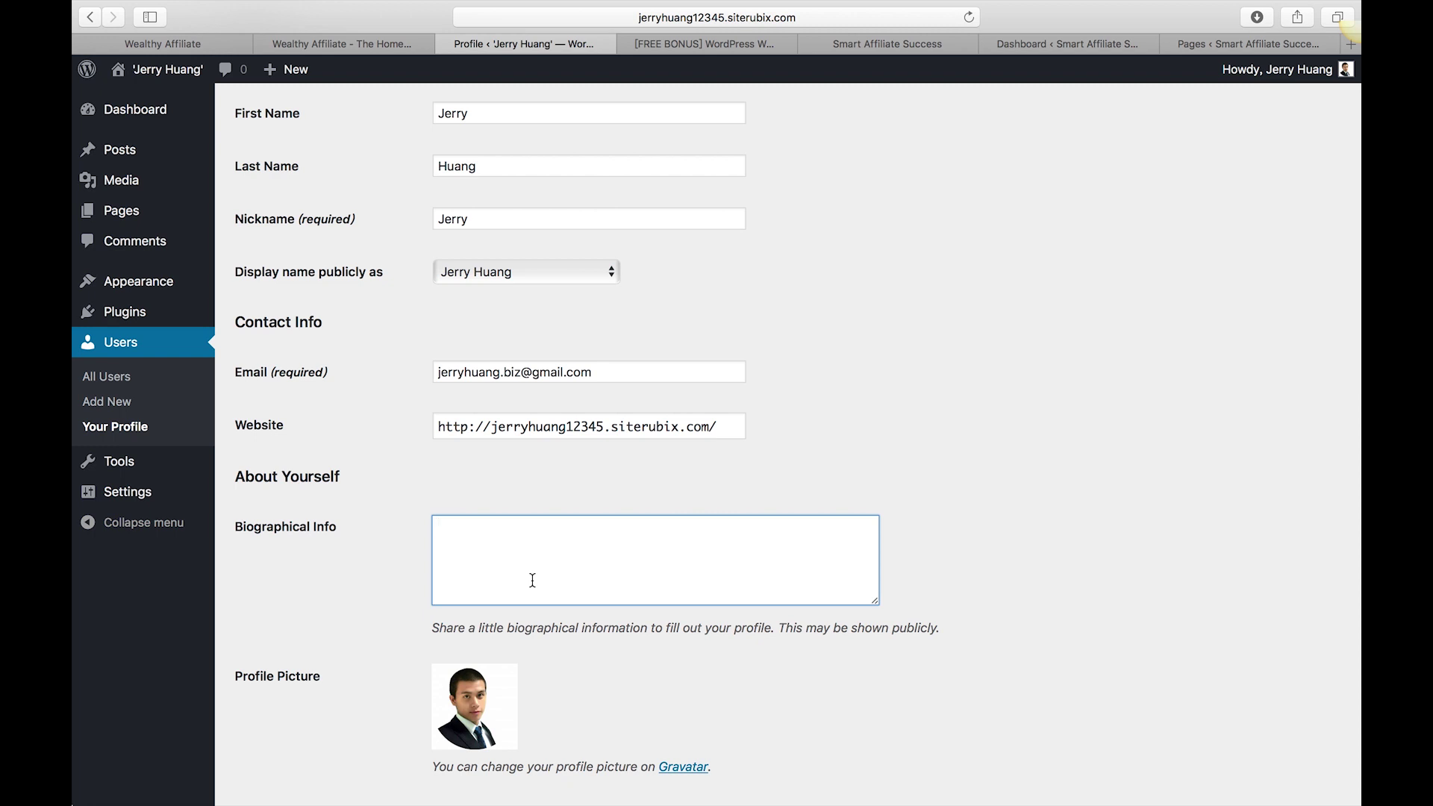
scroll(532, 581, down, 5)
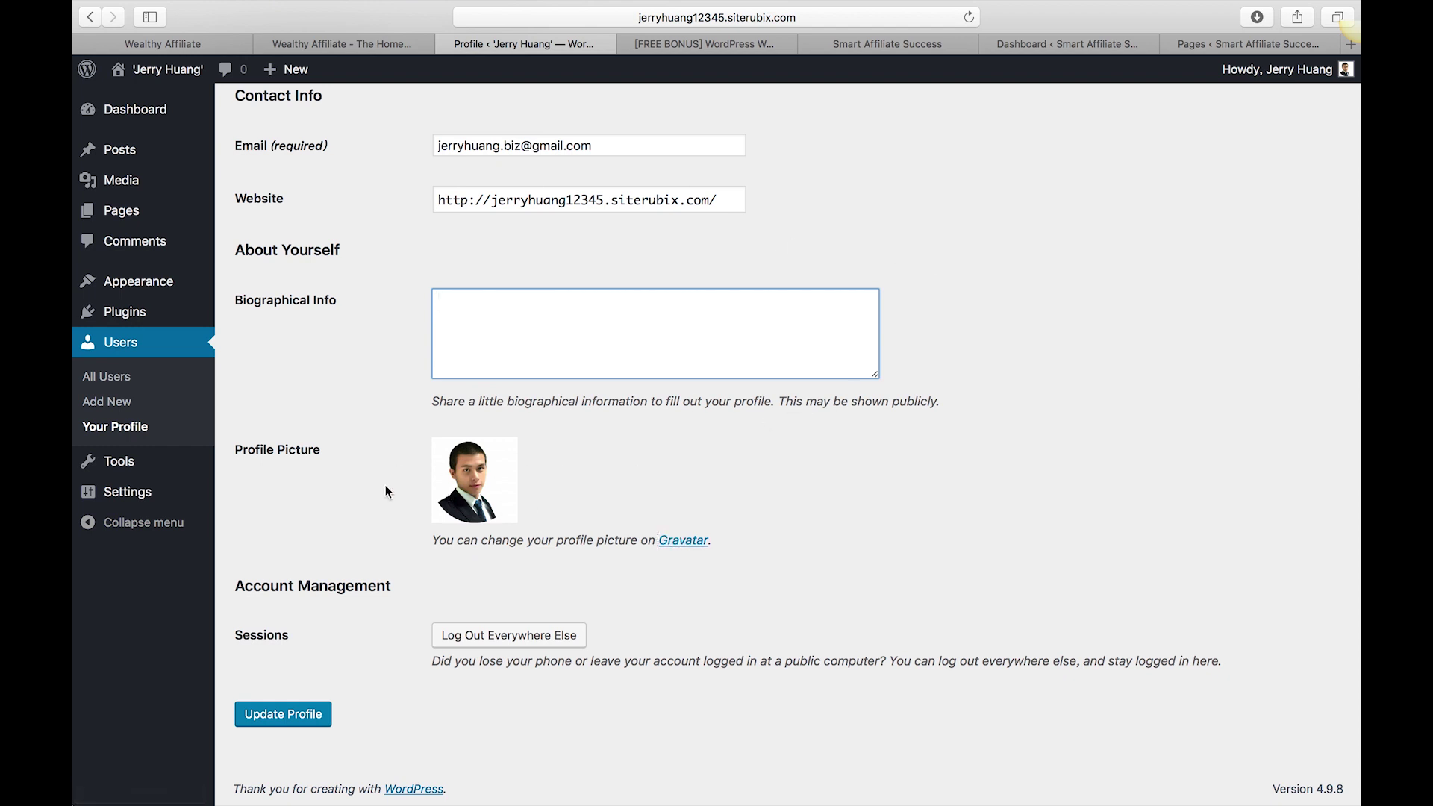
click(292, 720)
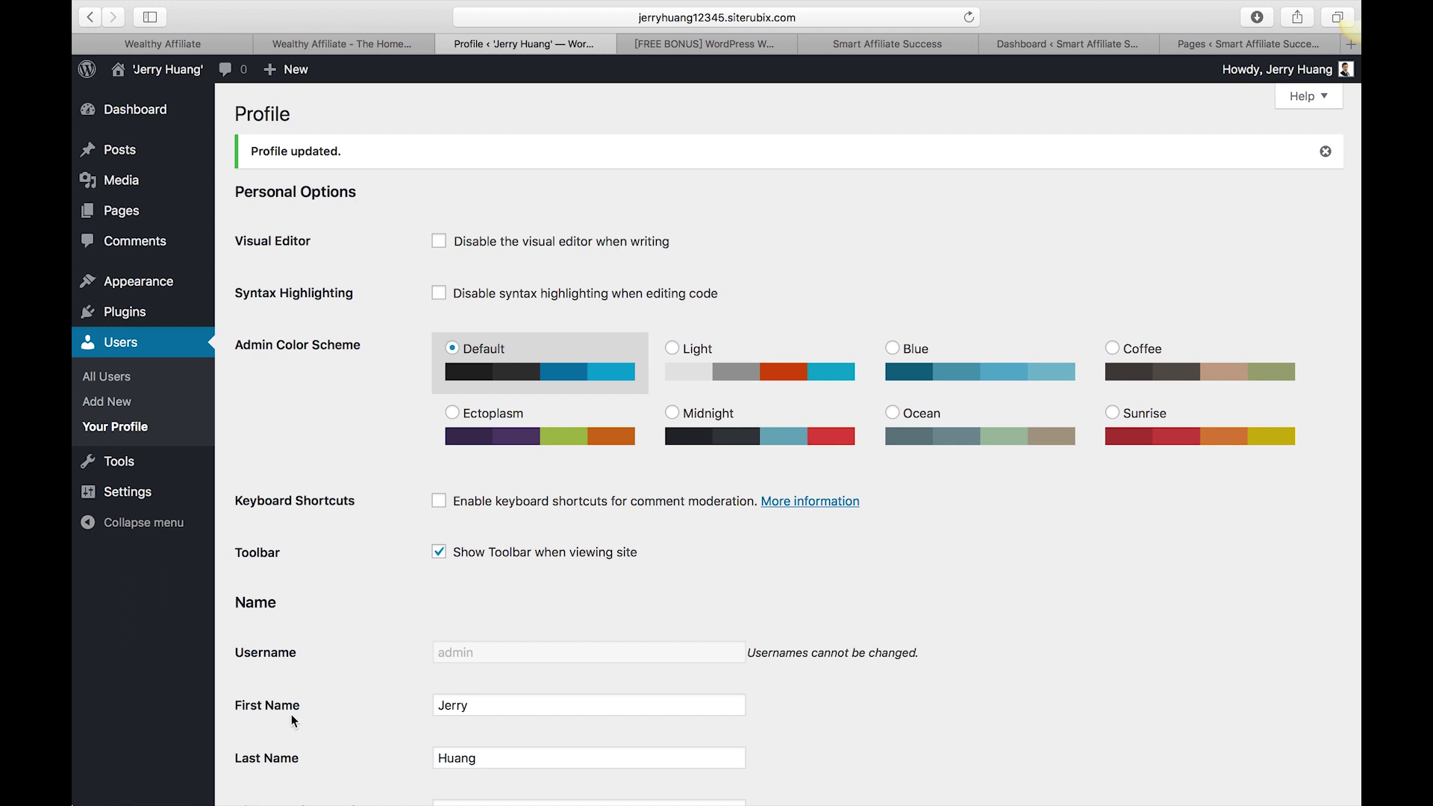
Step: Find "Pretty links" in the plugin directory, then install and activate Shortlinks by Pretty Links
click(249, 325)
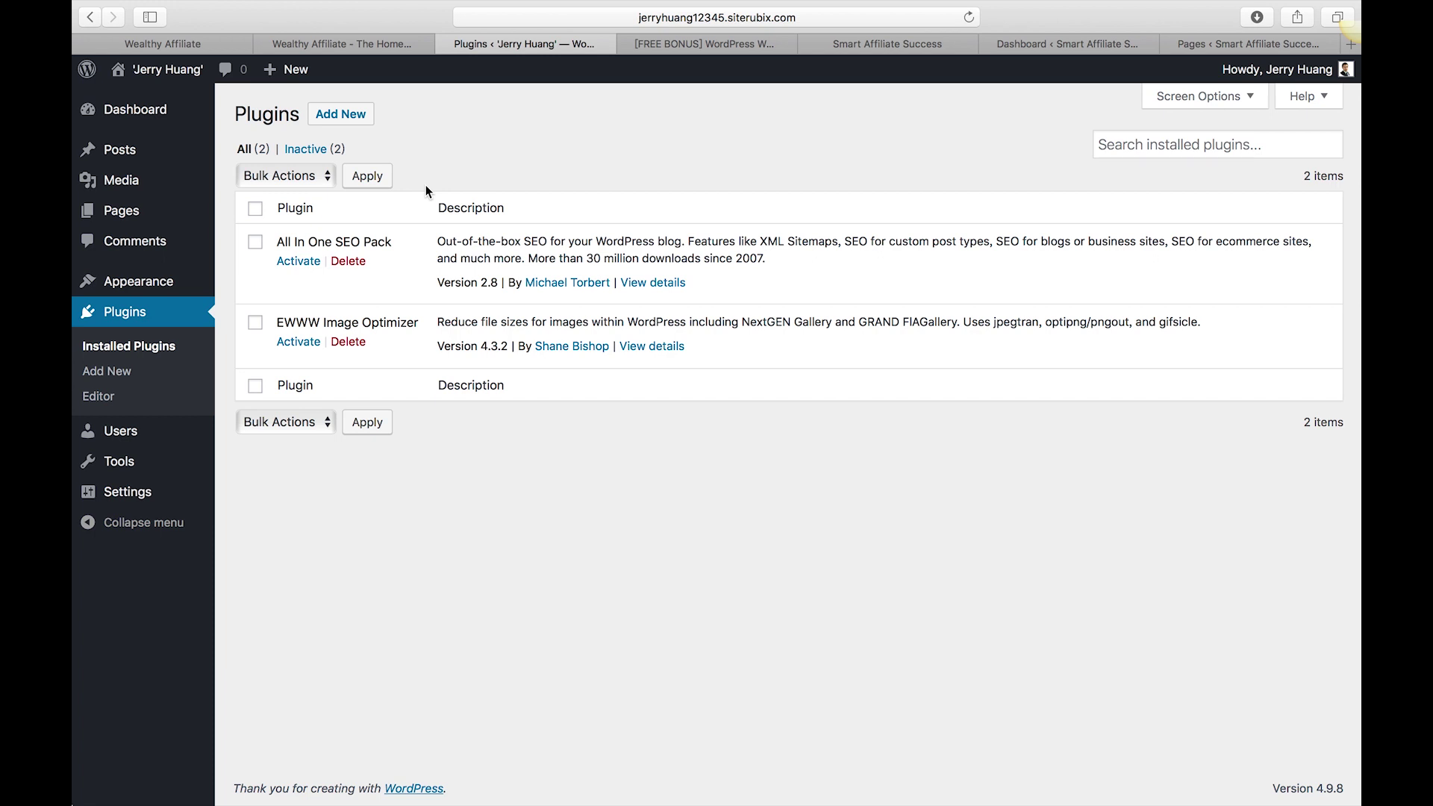
click(346, 117)
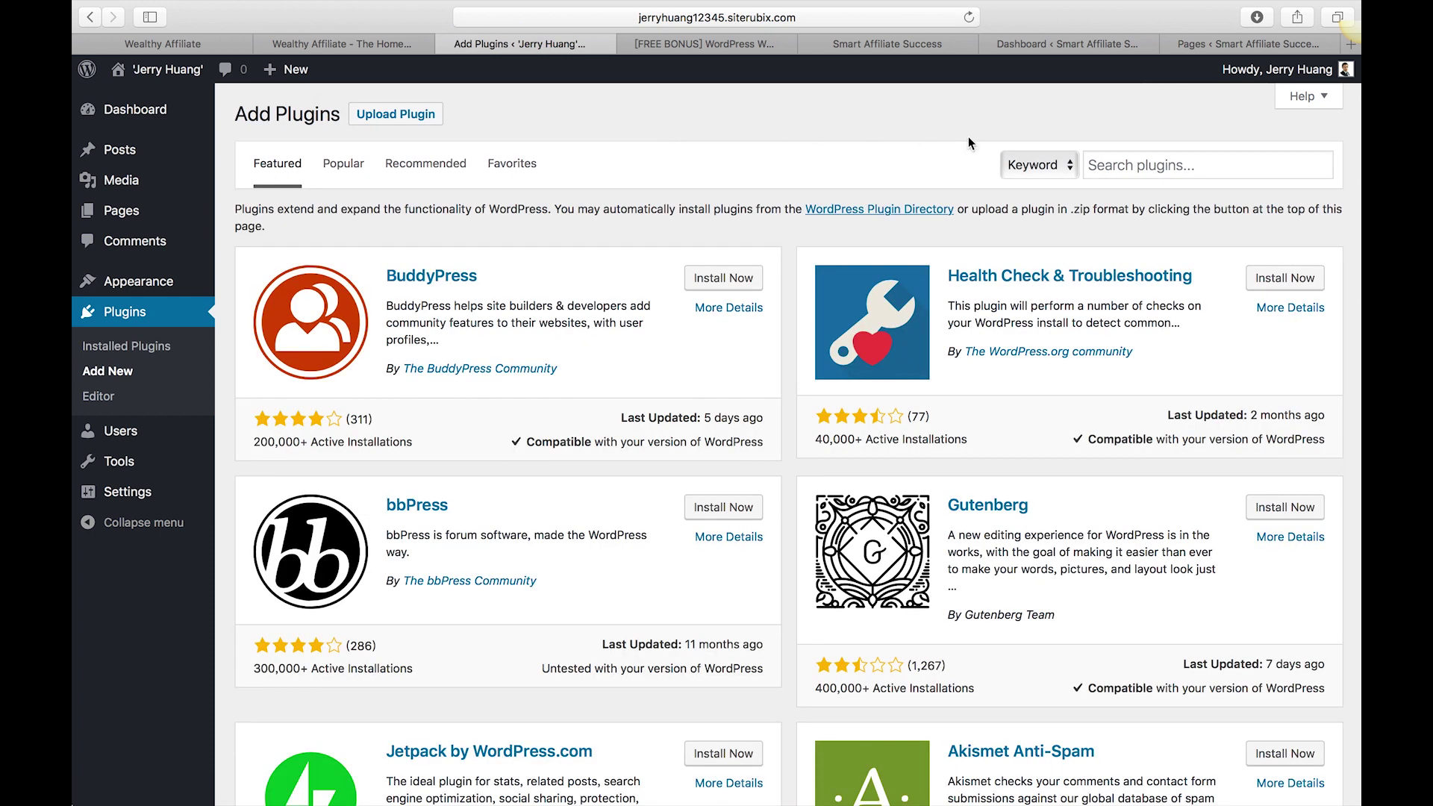
click(1120, 160)
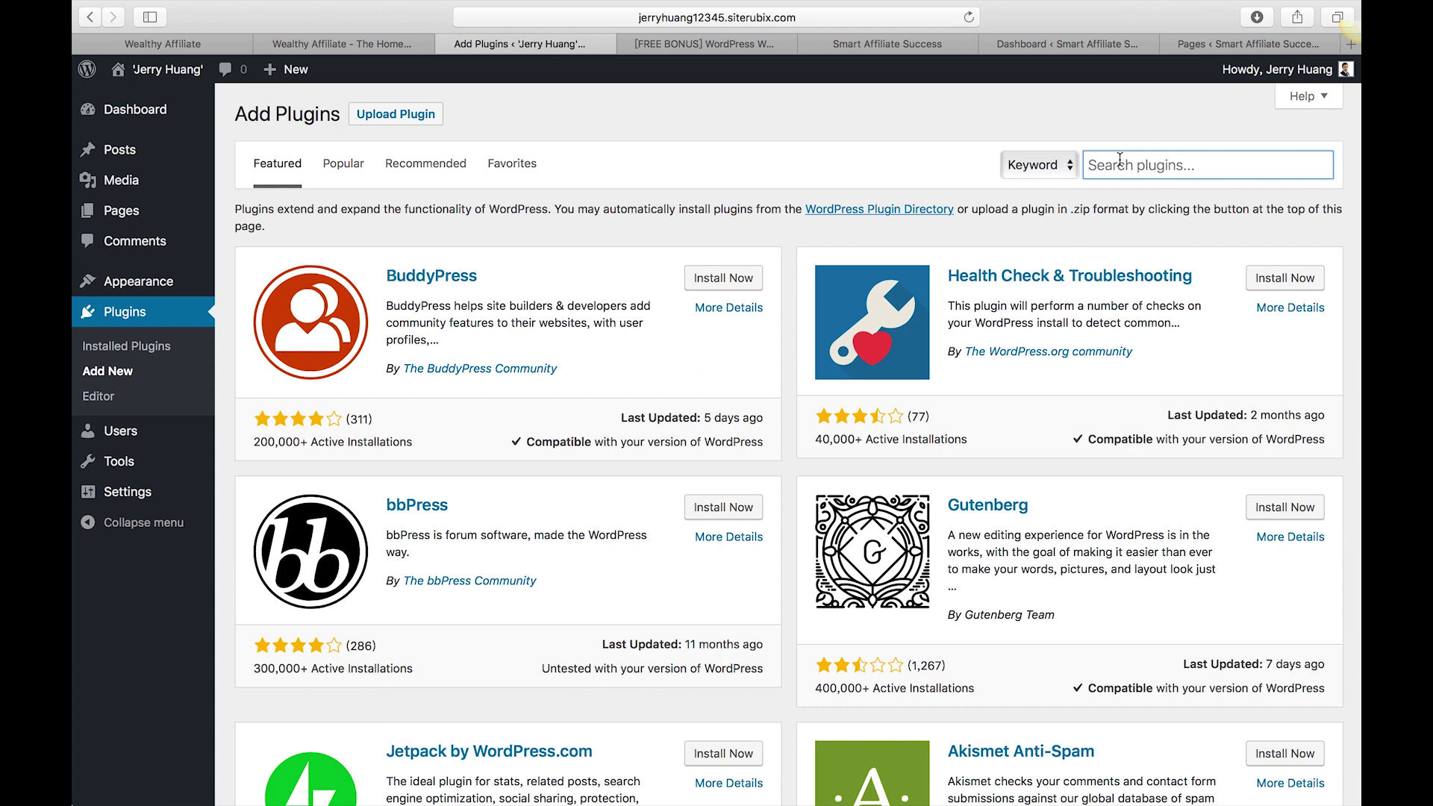
text(Pretty links)
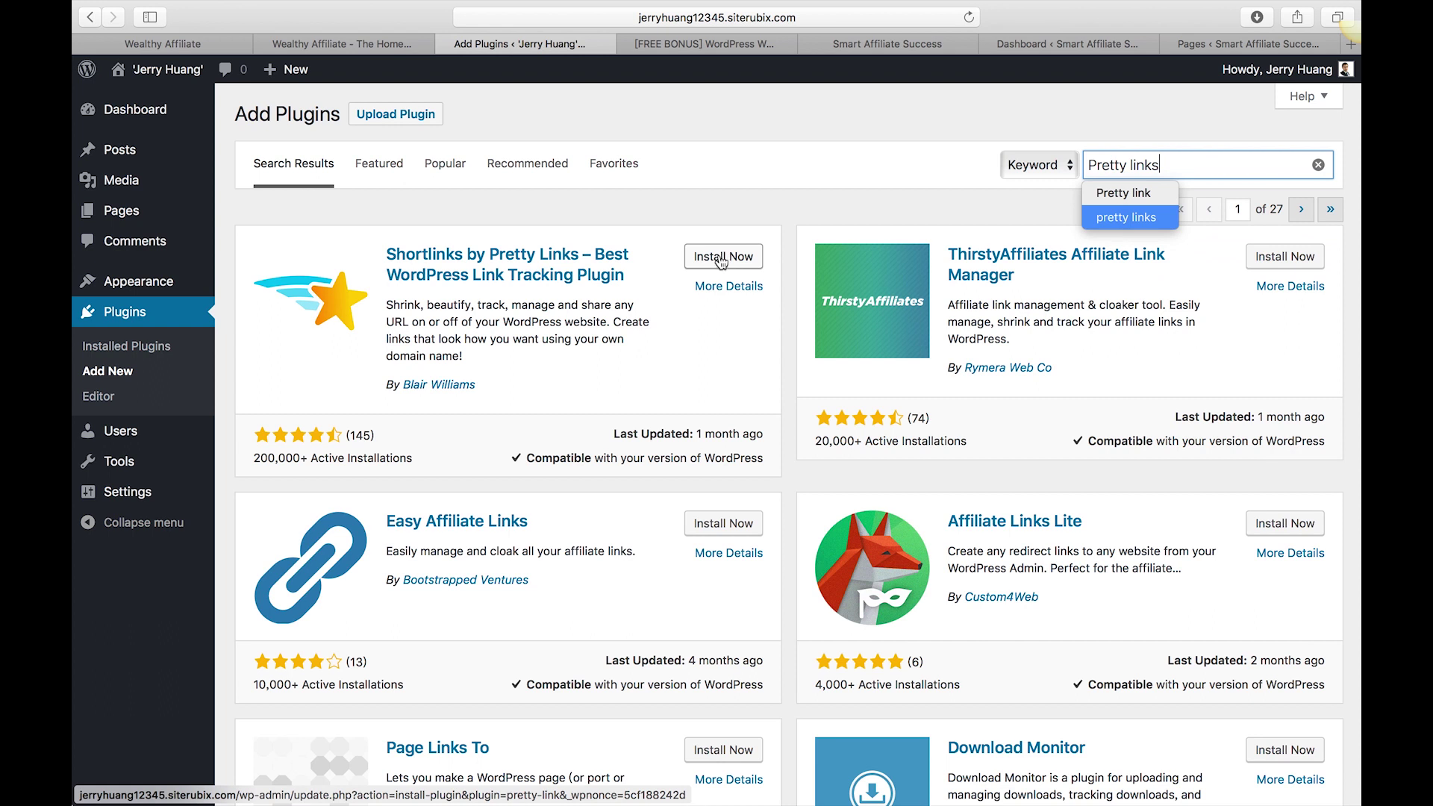
click(720, 260)
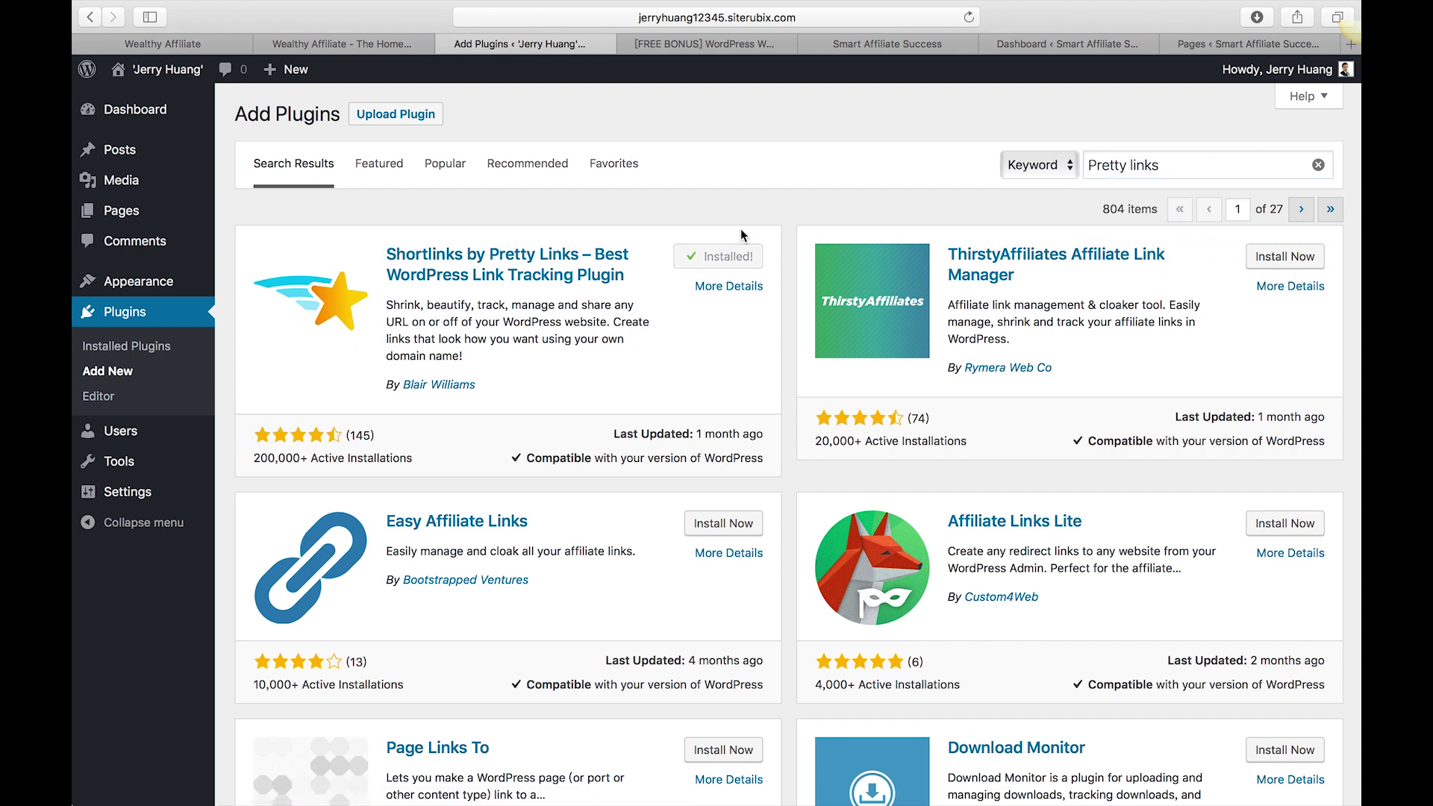
click(732, 258)
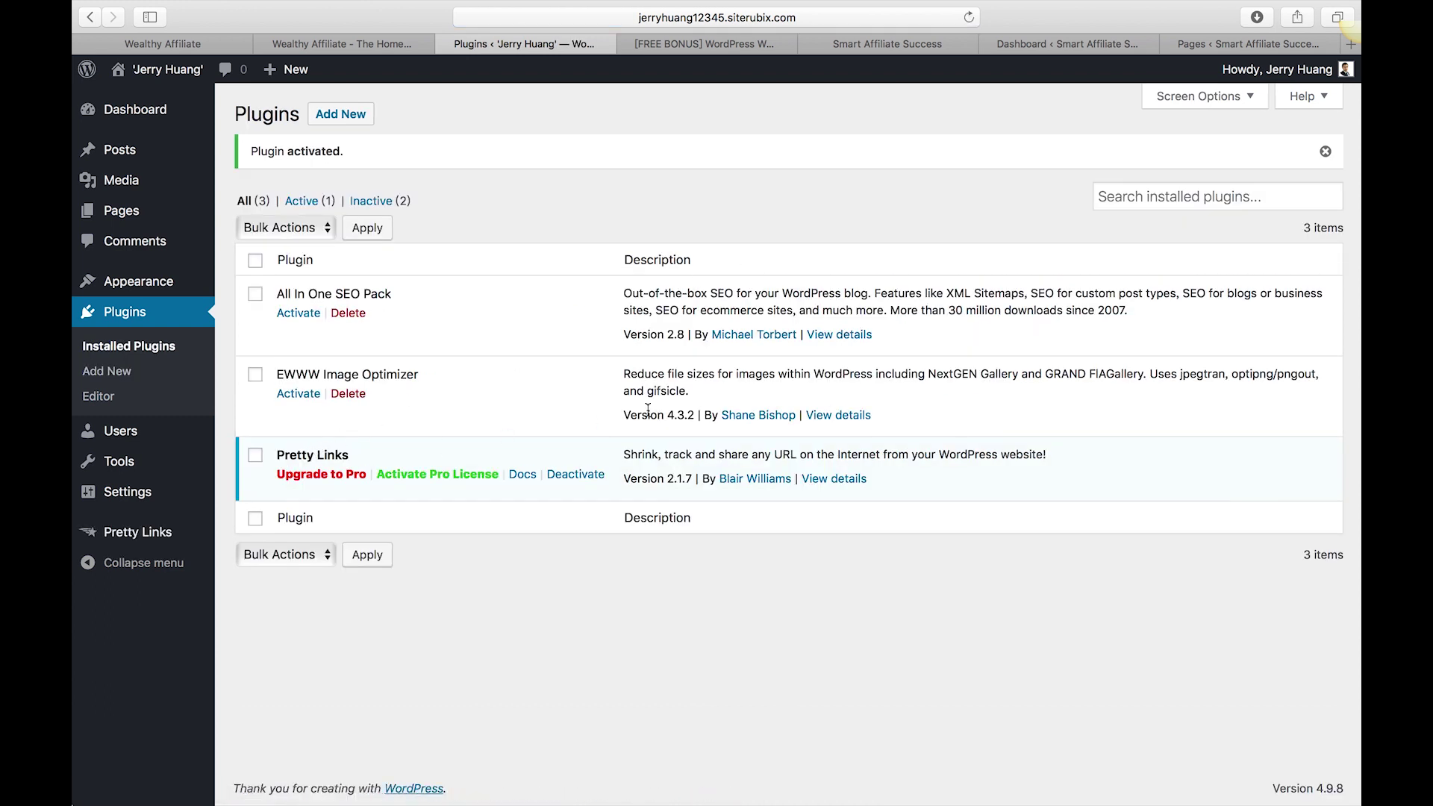
Step: Search the plugin directory for "wpforms" and install and activate Contact Form by WPForms
click(344, 116)
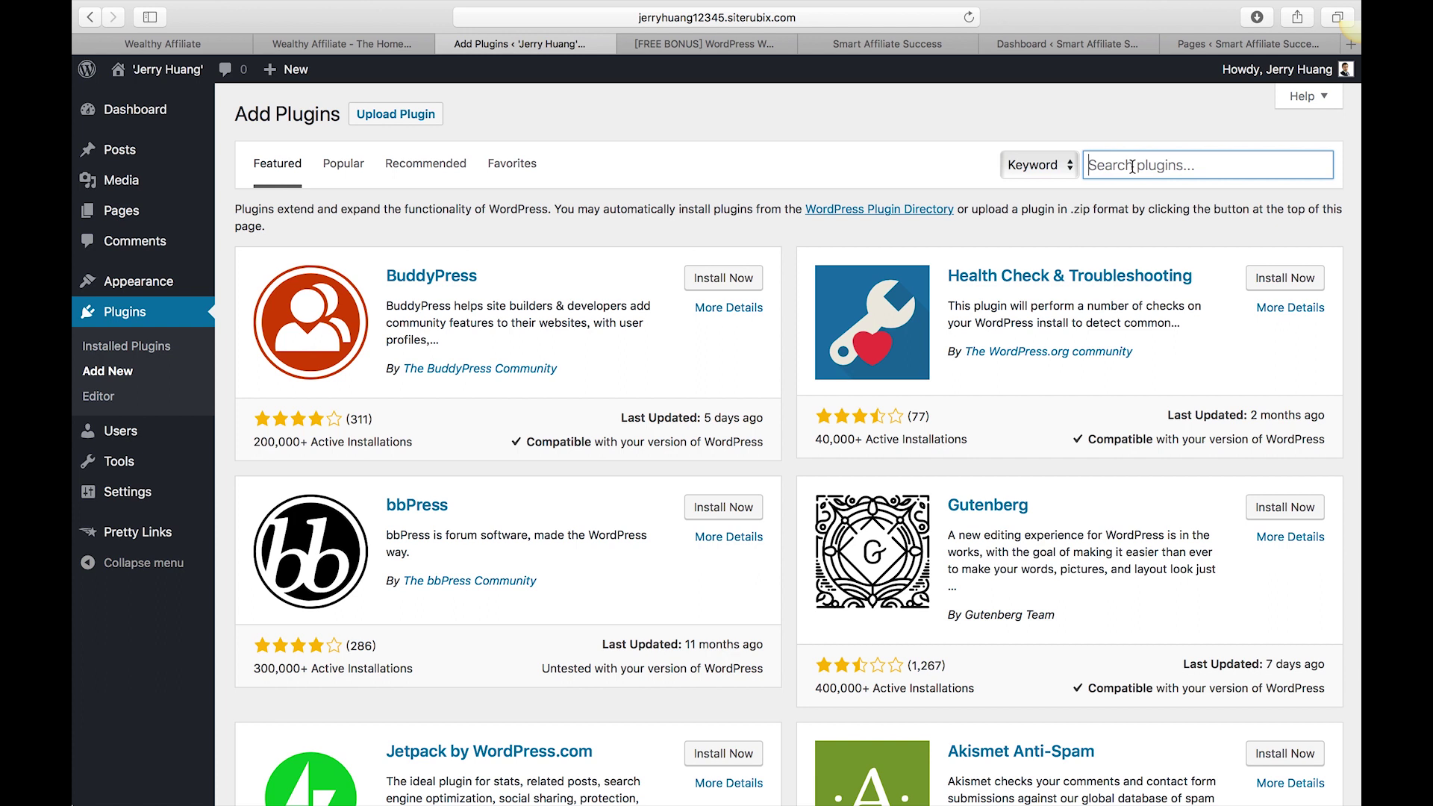
text(wpforms)
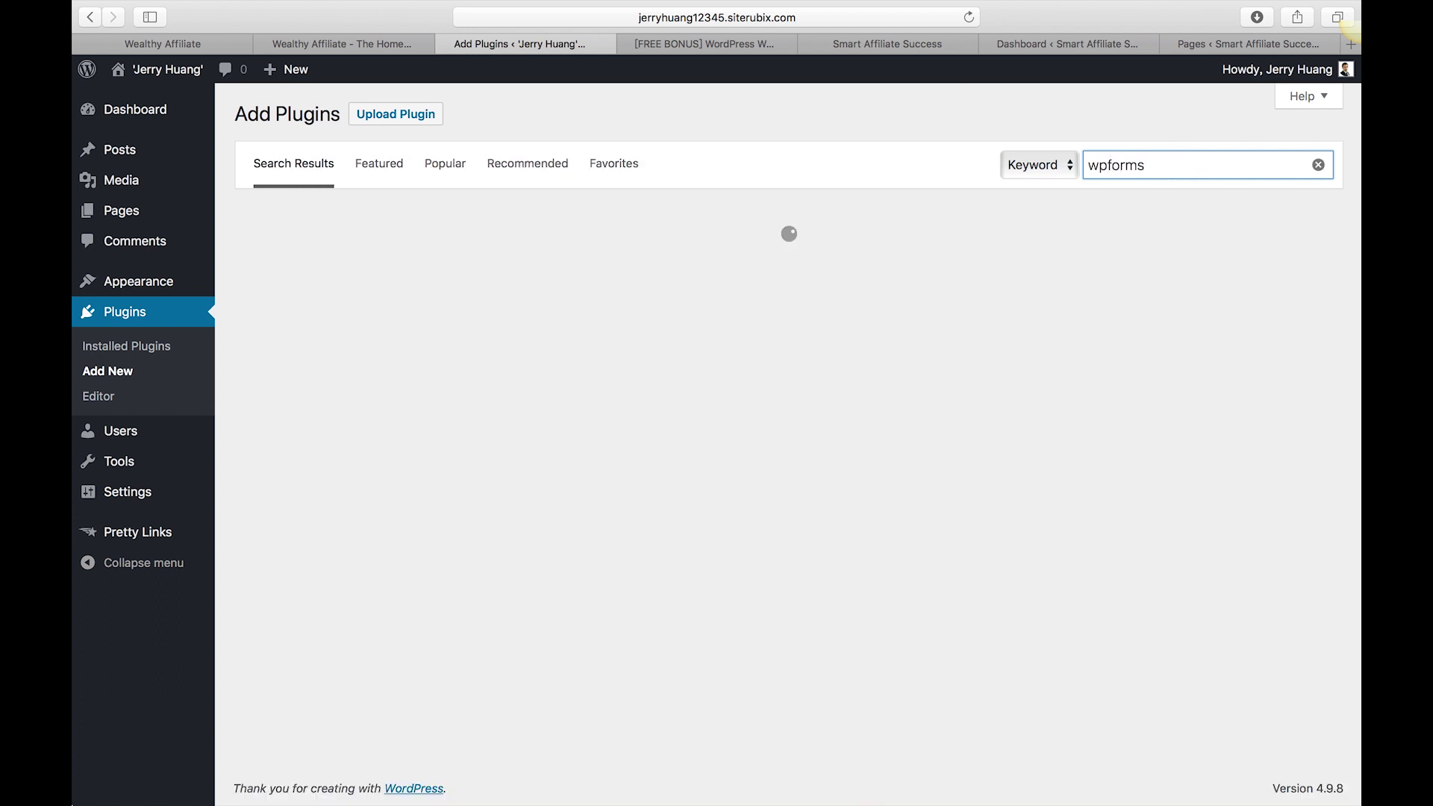
click(1281, 257)
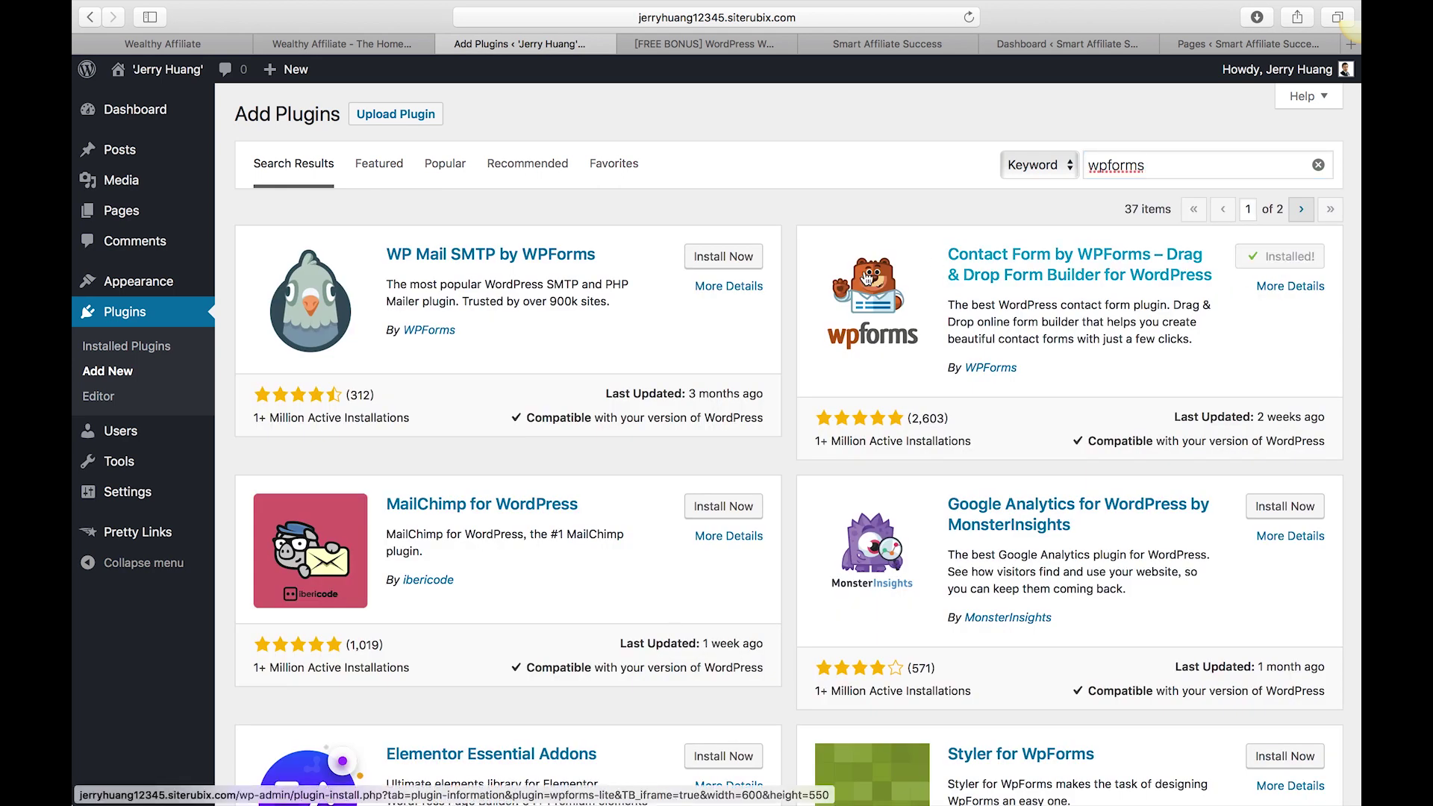
click(684, 49)
click(512, 45)
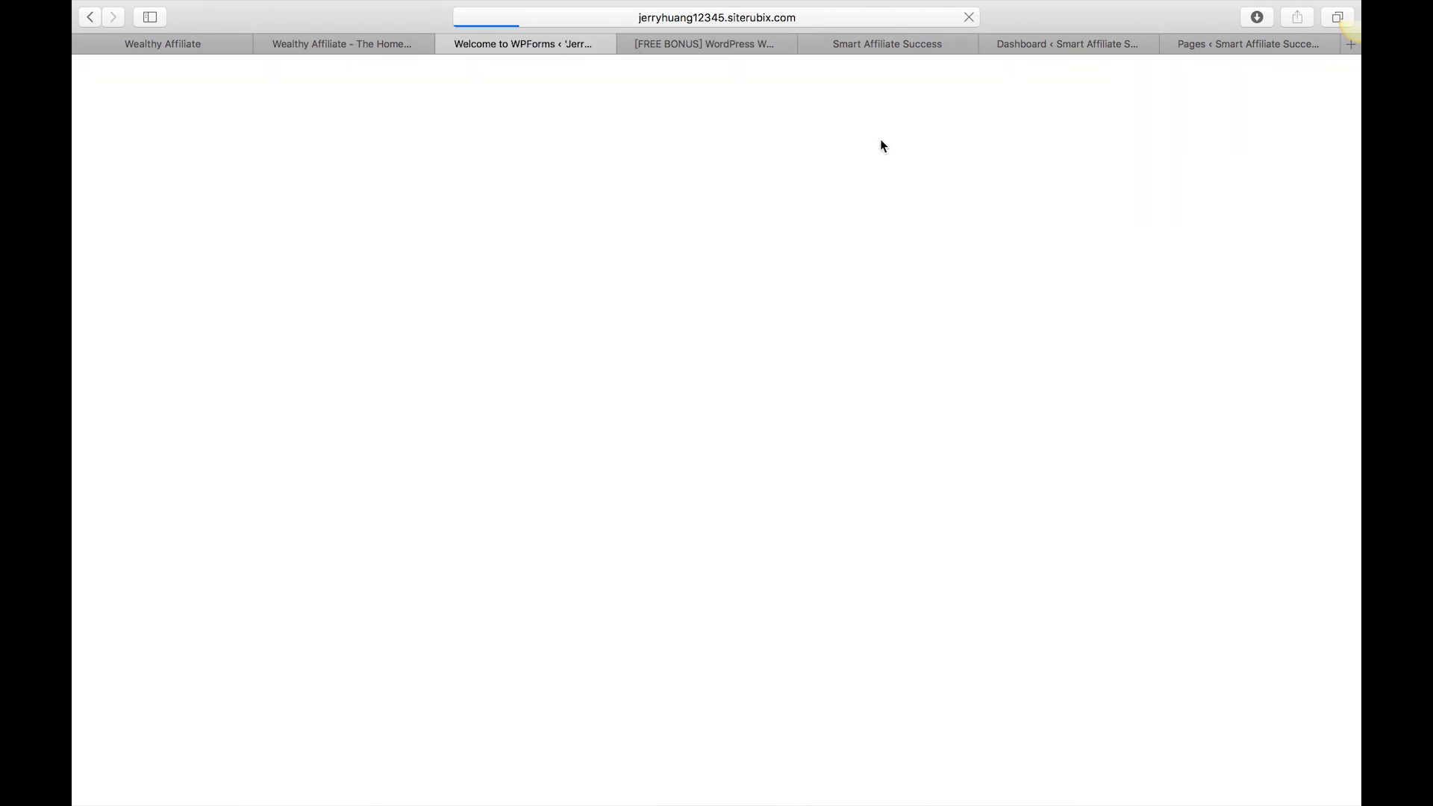
Step: Search for "revision control" among new plugins and install and activate the Revision Control plugin
click(228, 433)
text(revision control)
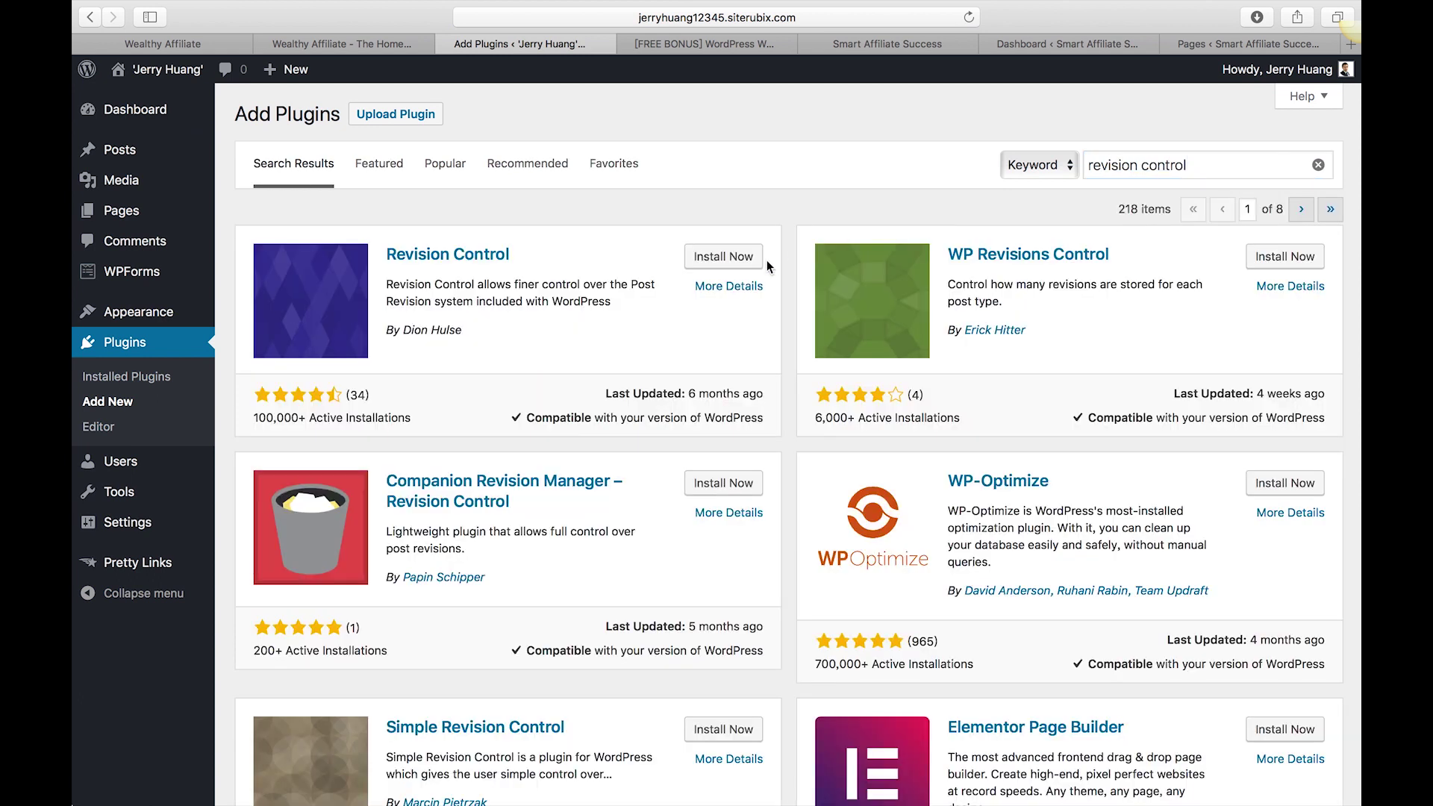
click(739, 258)
click(735, 258)
Step: Add the Q2W3 Fixed Widget plugin by searching for "q2w3", installing it and activating it
click(341, 114)
click(665, 45)
click(586, 46)
click(1117, 165)
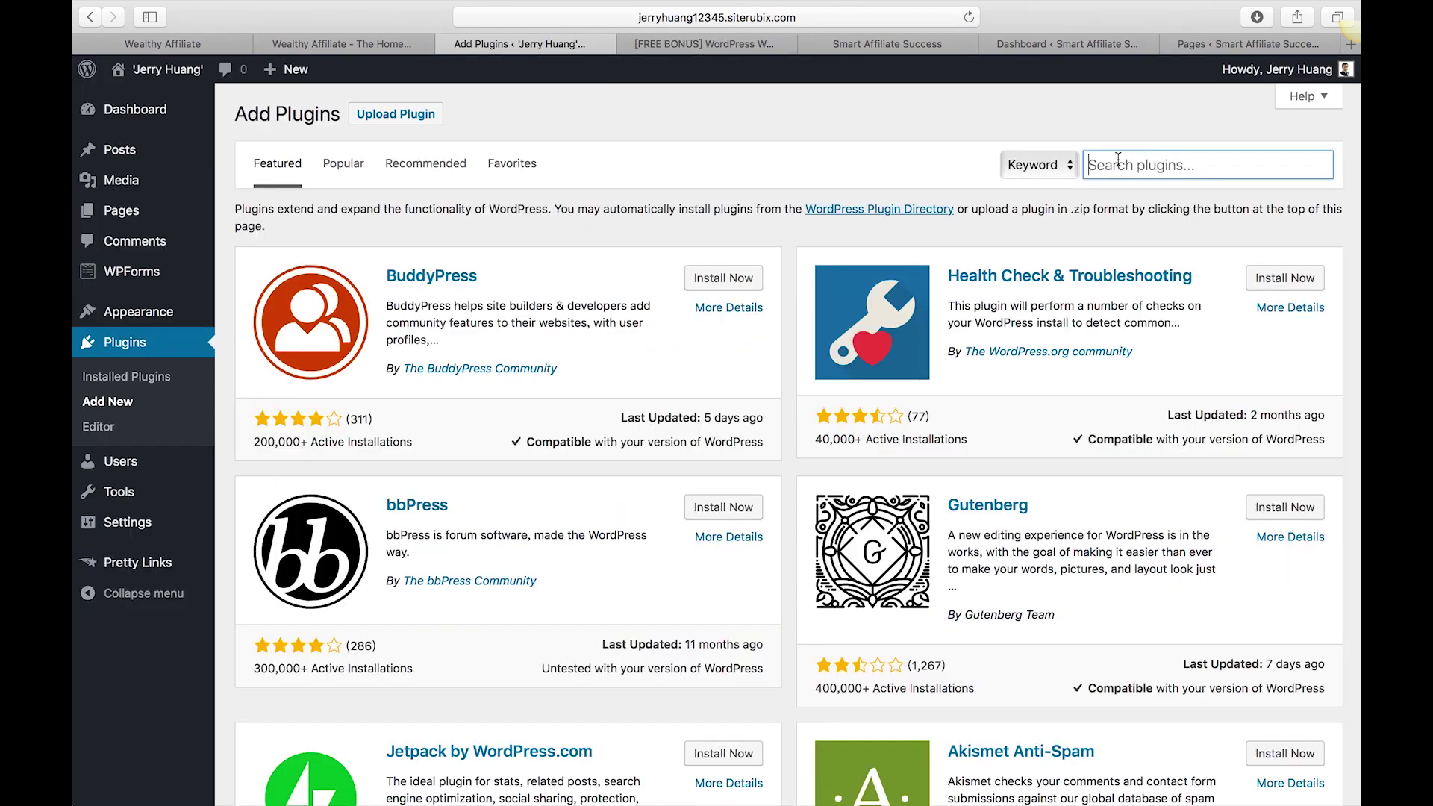
text(q2w3)
click(730, 257)
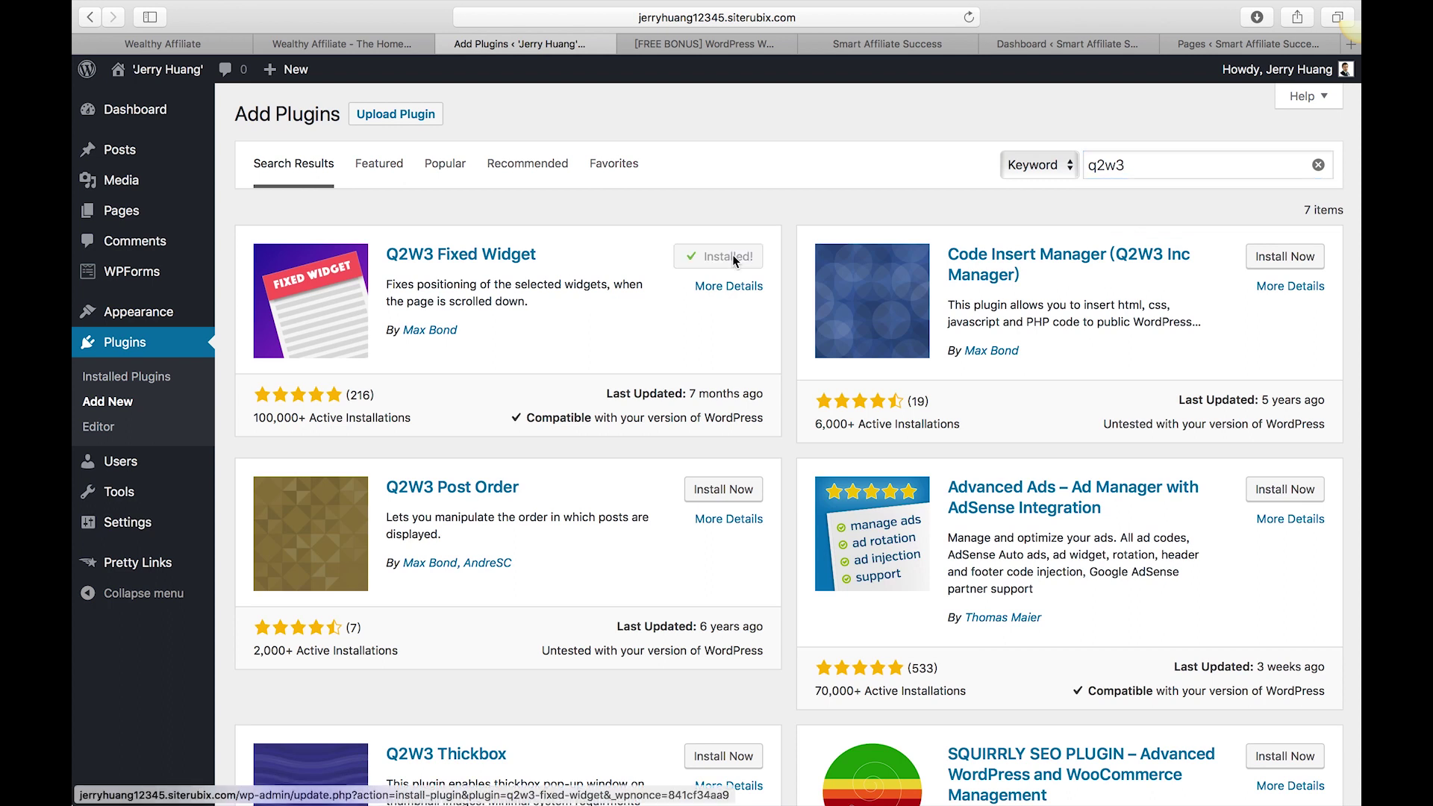
click(664, 45)
click(598, 46)
Step: Search for "comment approved", install and activate Comment Approved, and also activate the already installed All In One SEO Pack
click(343, 114)
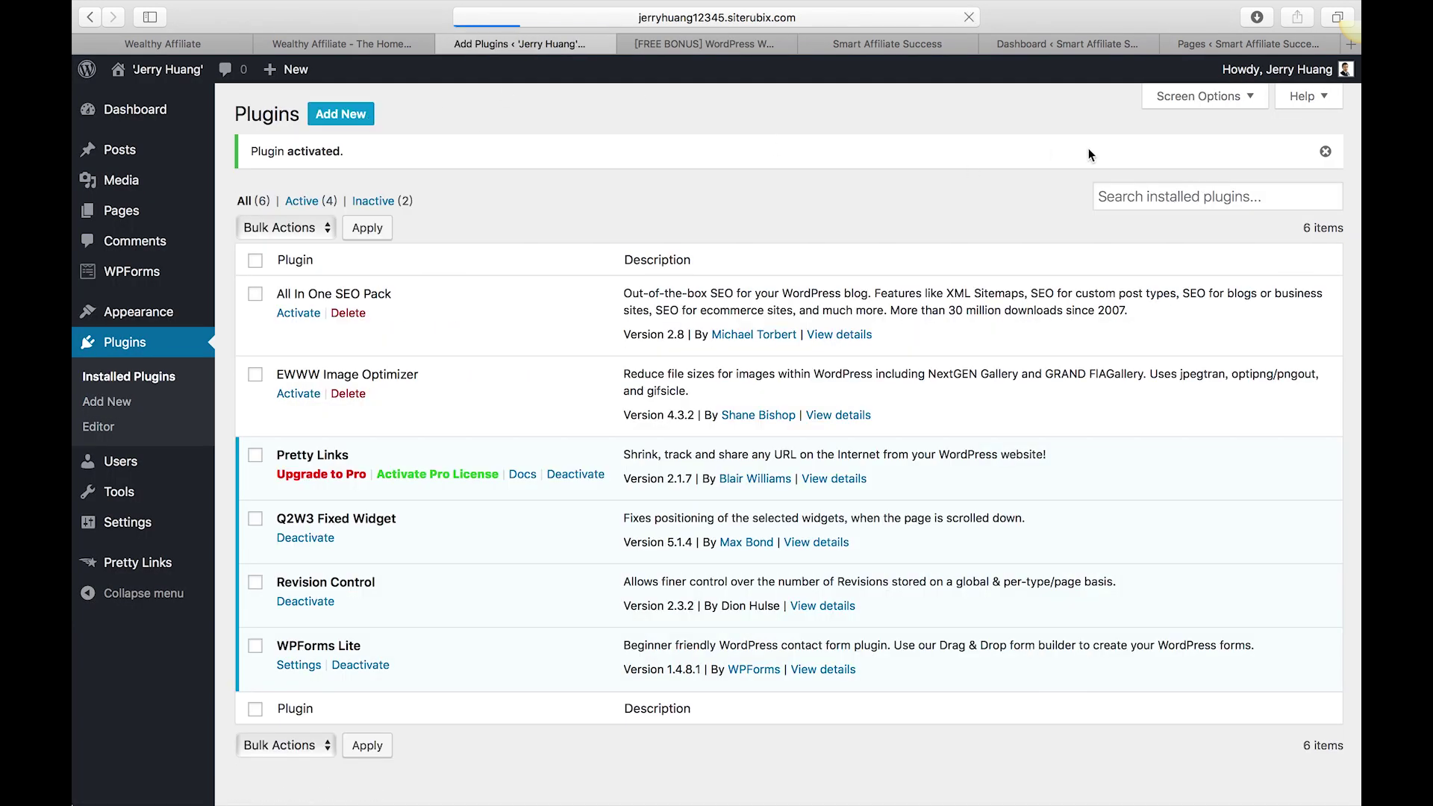
click(1120, 165)
text(comment approved)
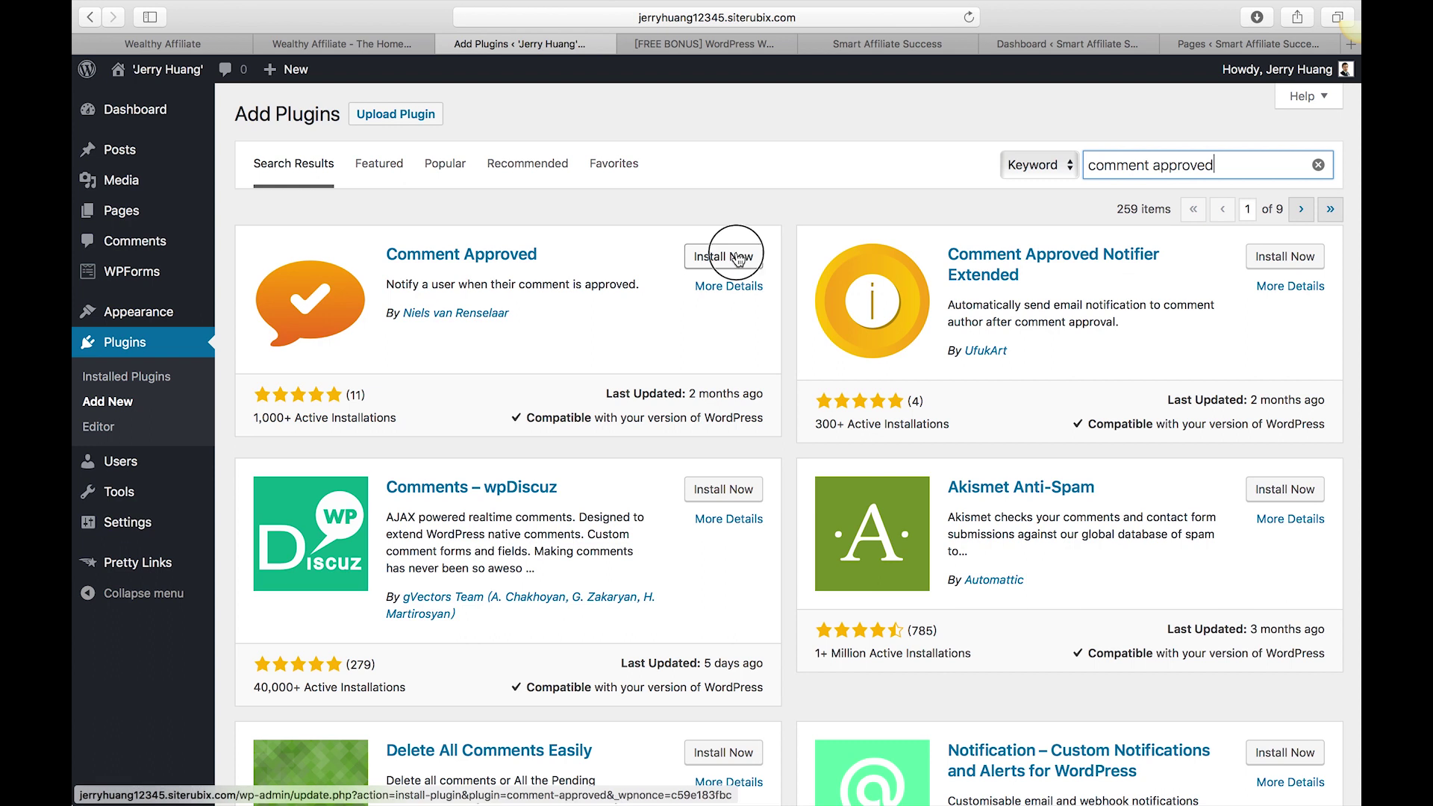
click(720, 256)
click(724, 261)
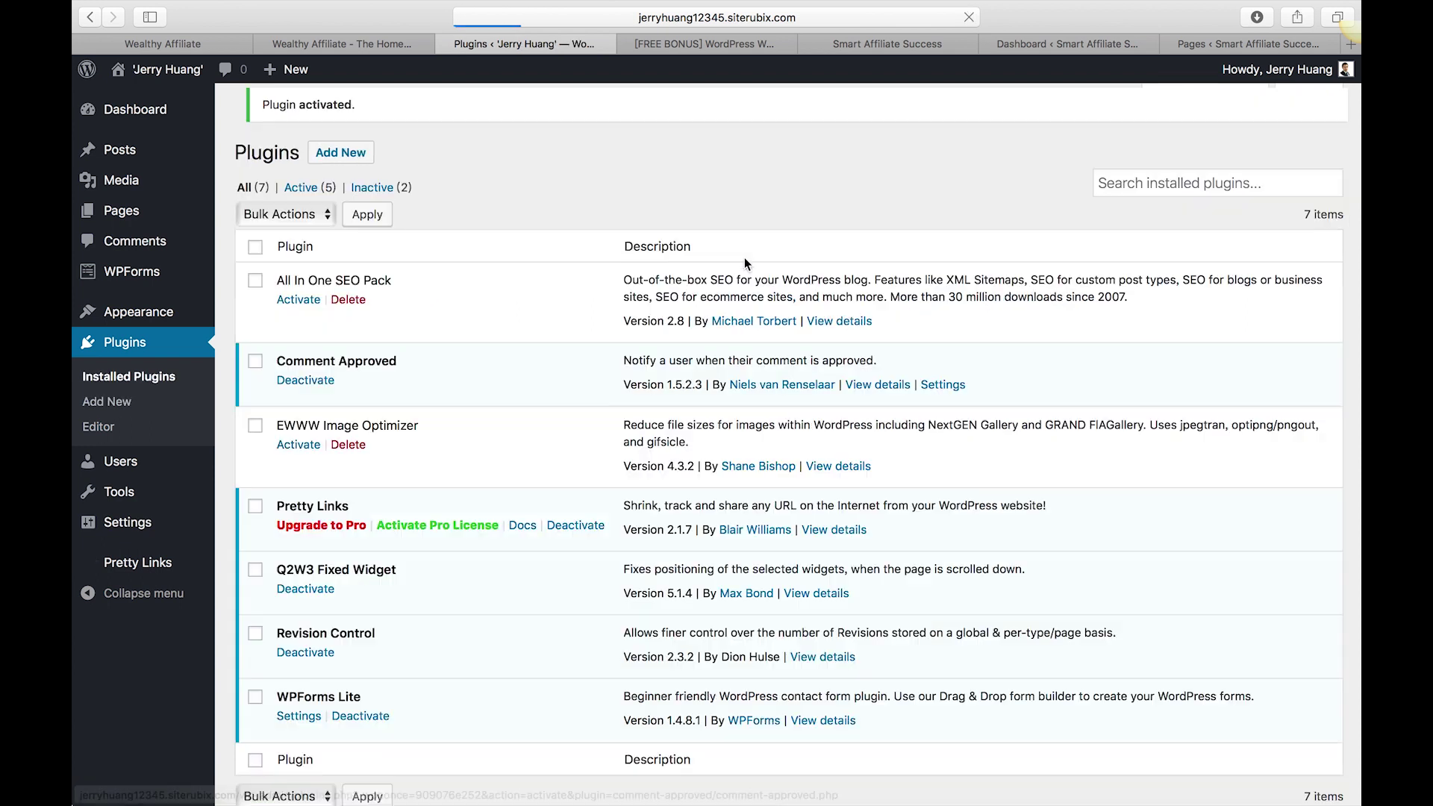
click(302, 313)
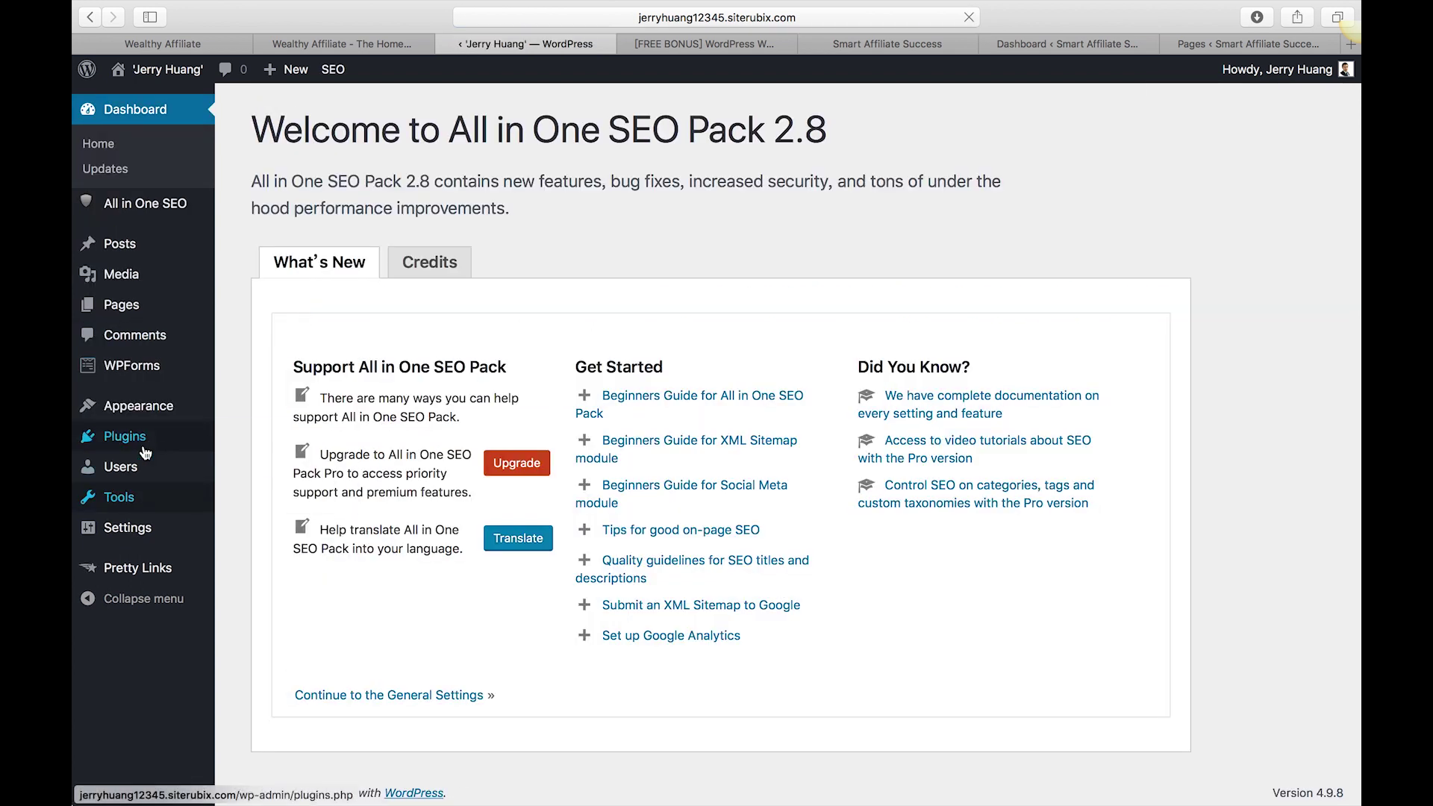
click(256, 535)
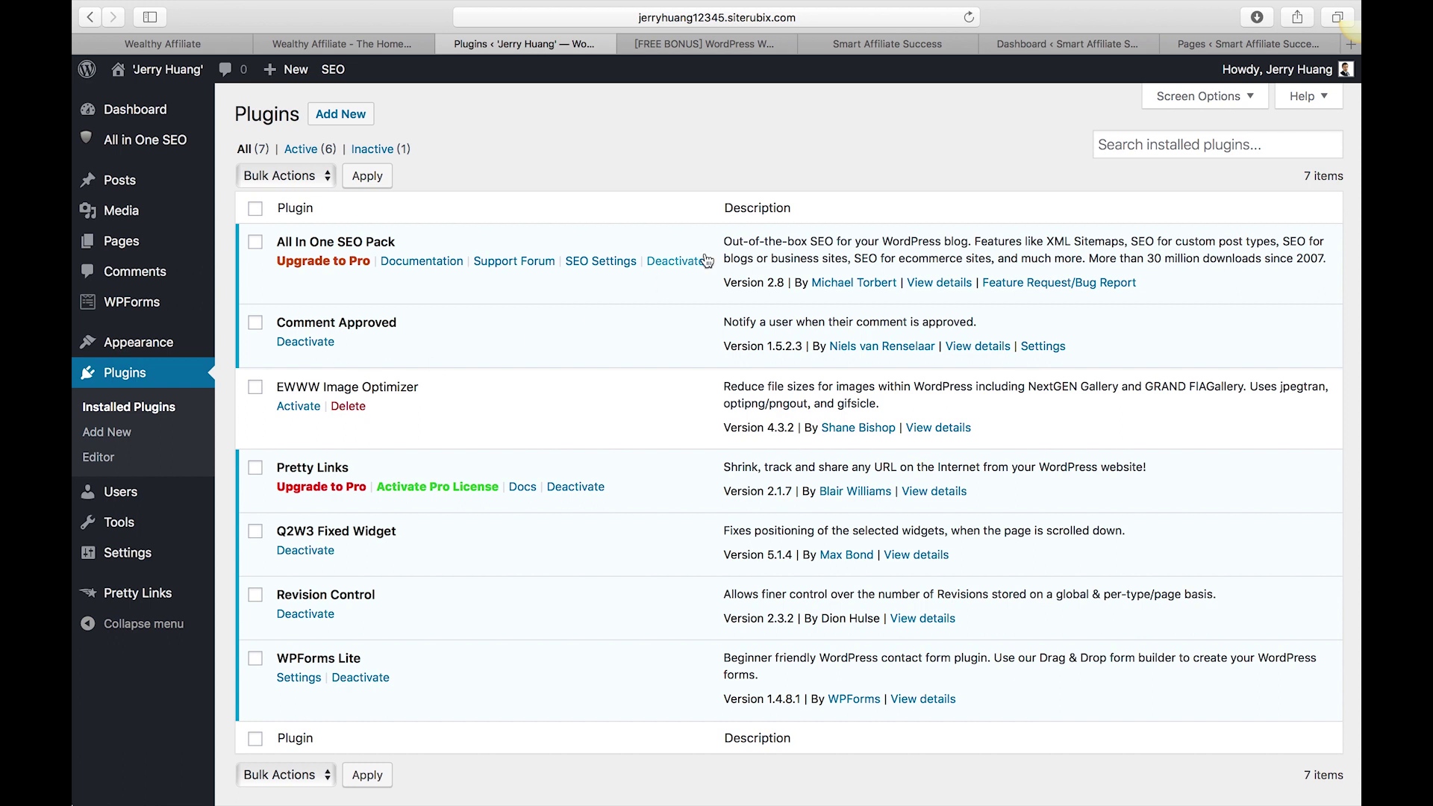
Step: Look through the installed plugins of the Smart Affiliate Success site, then return to the new site's plugin list
click(1061, 43)
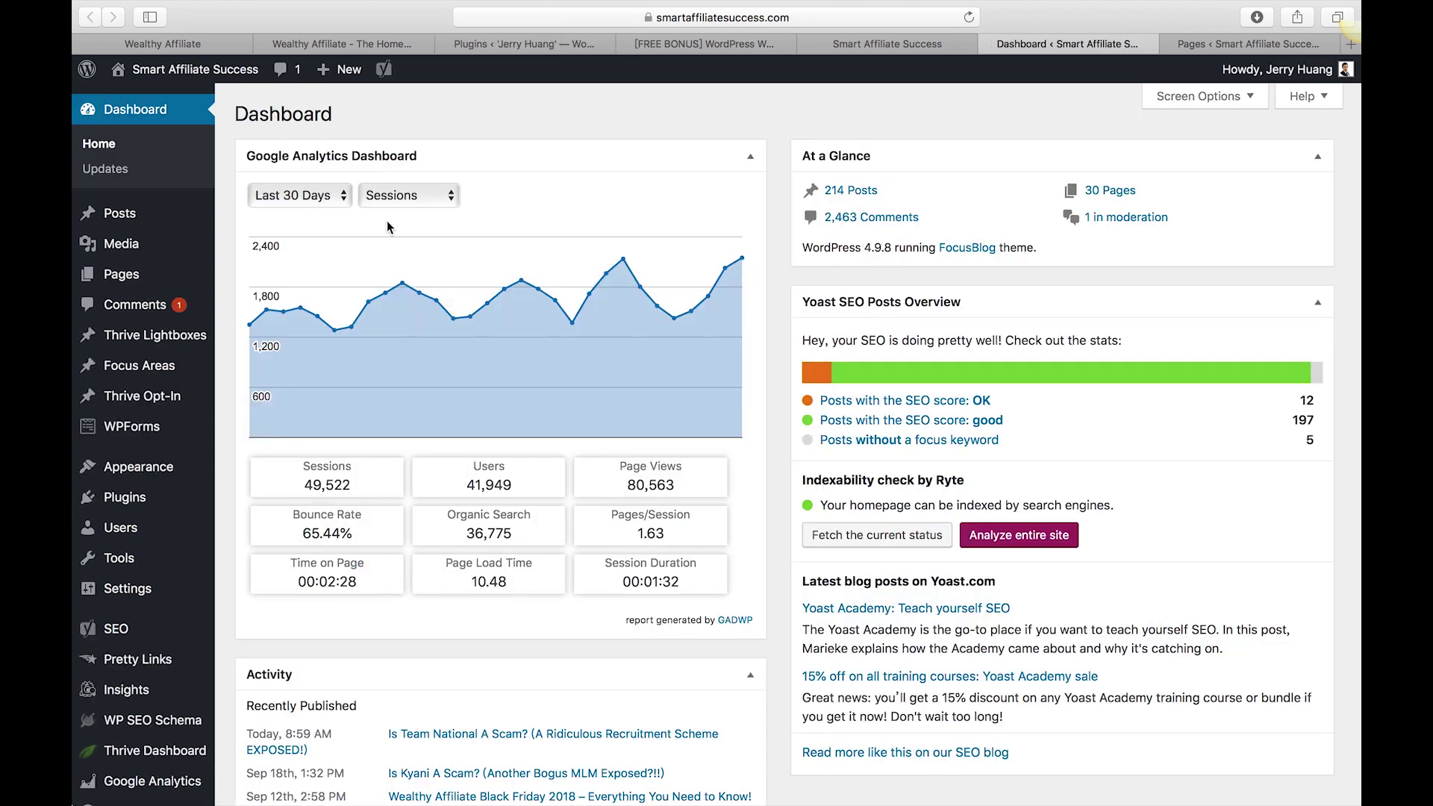
mouse_move(127, 497)
click(284, 500)
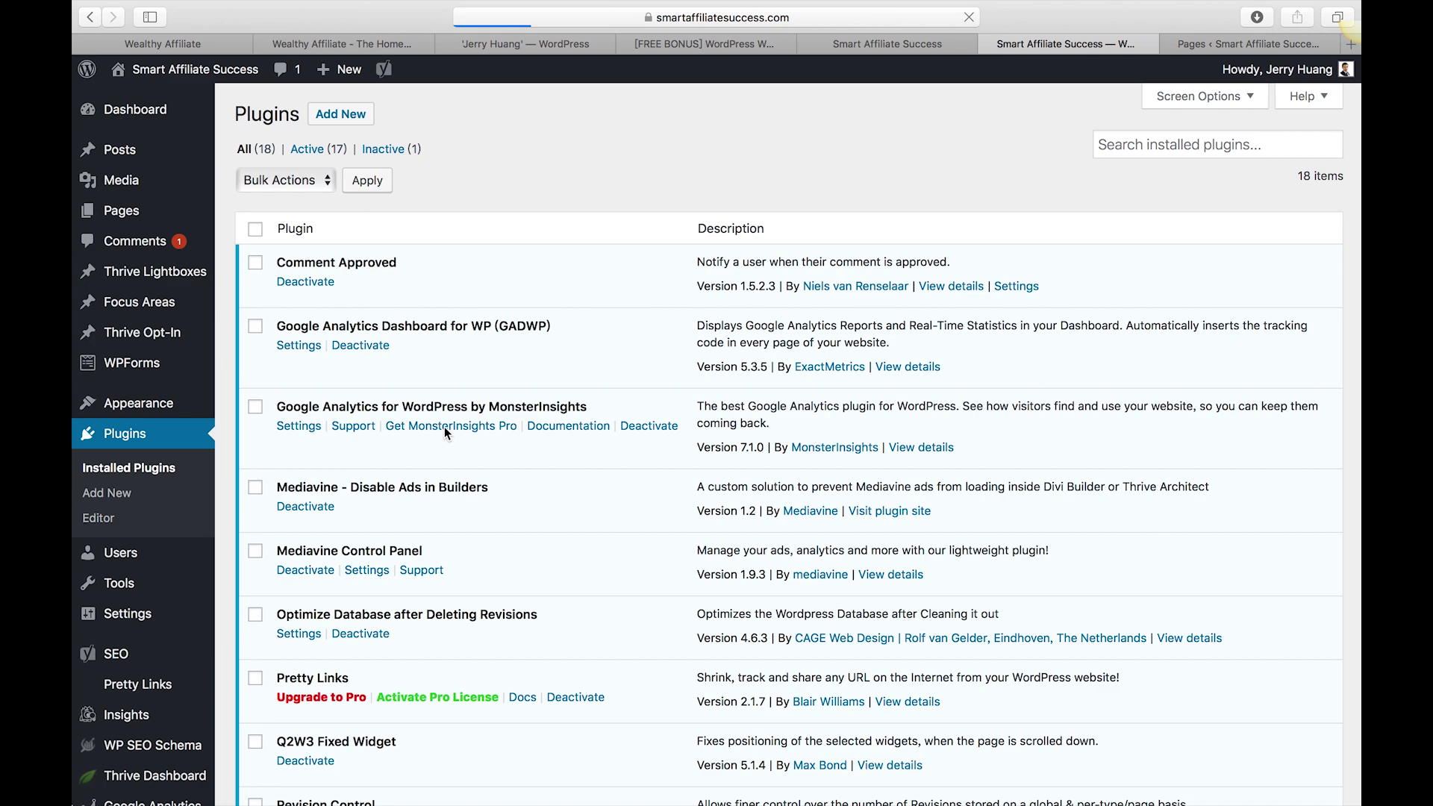
scroll(445, 427, down, 10)
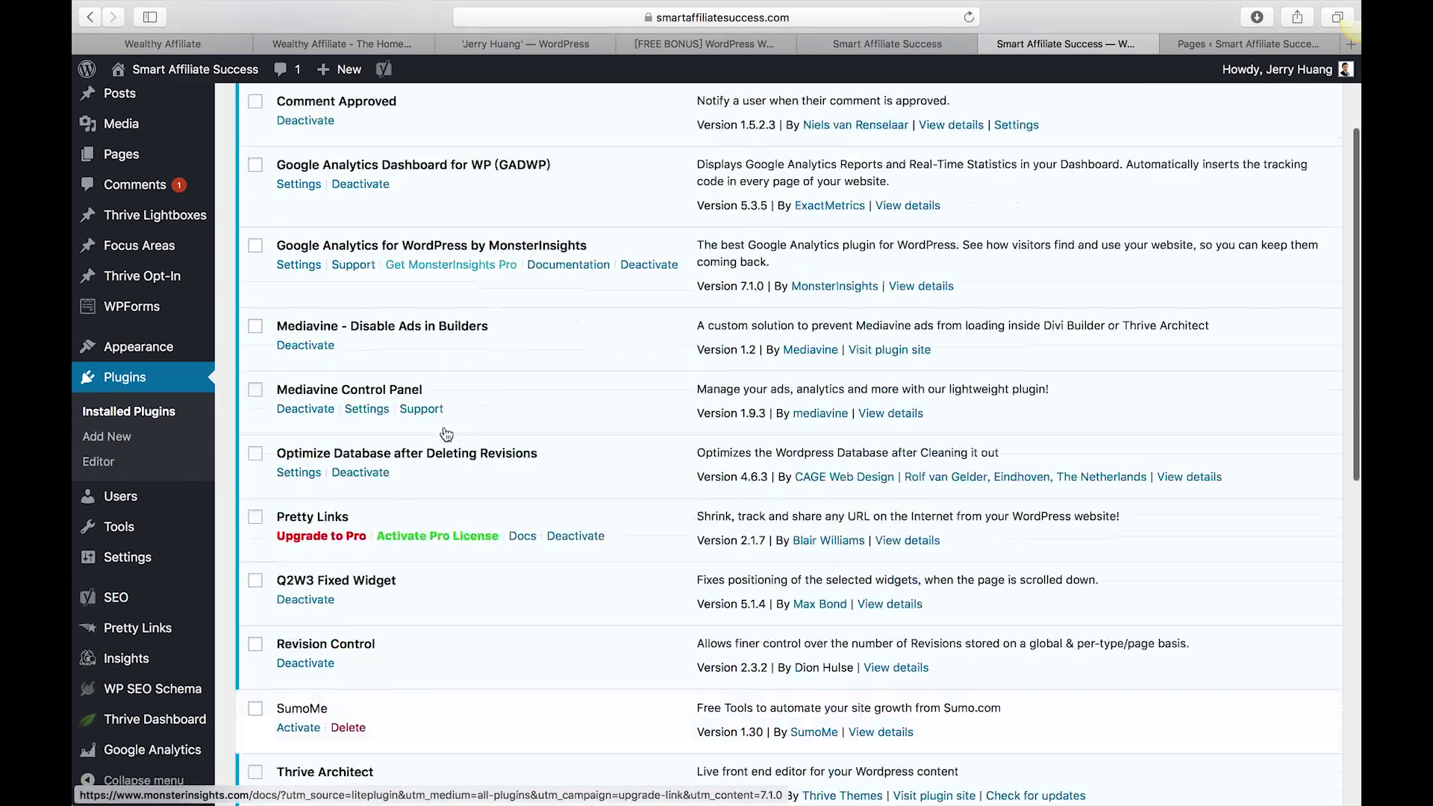
scroll(445, 427, down, 3)
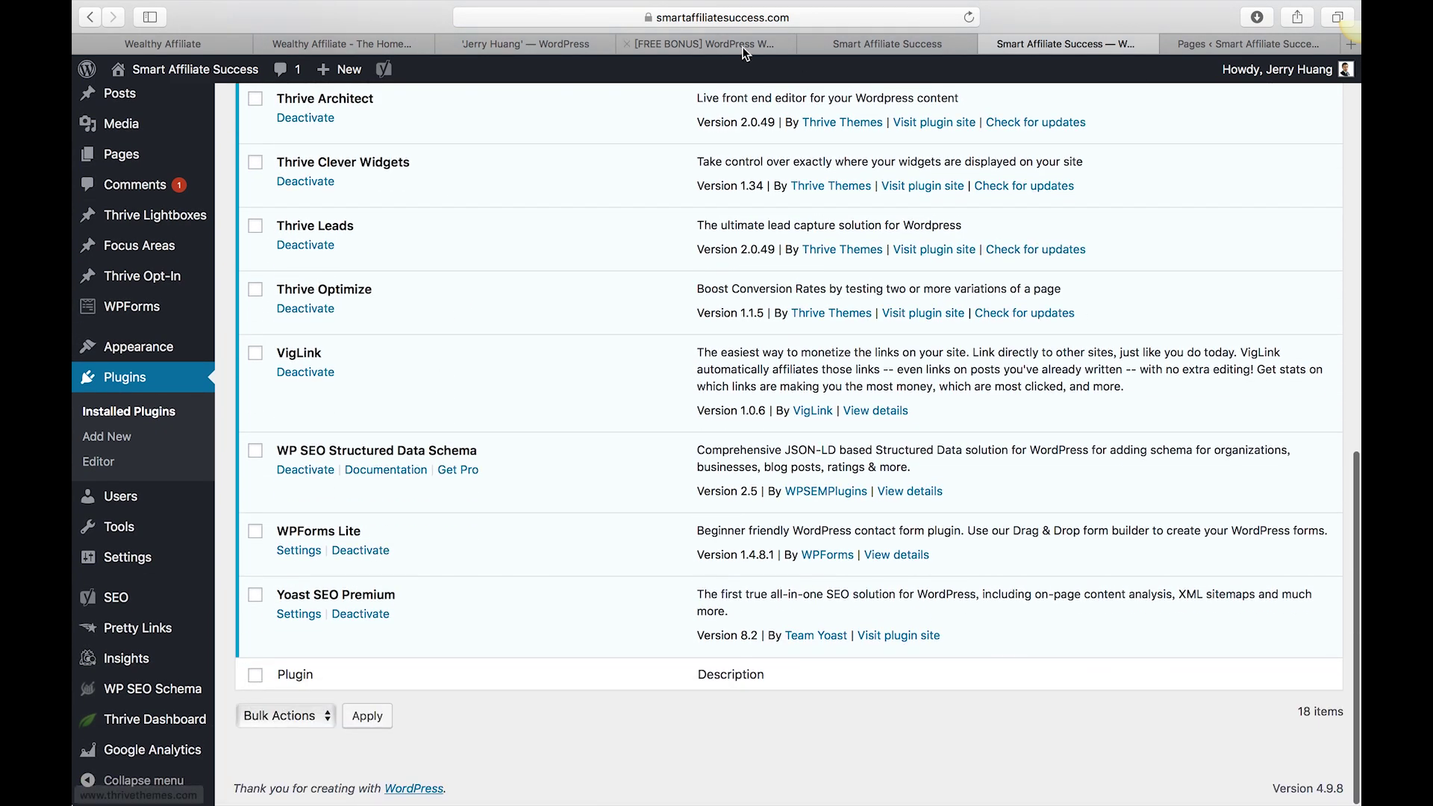
click(536, 45)
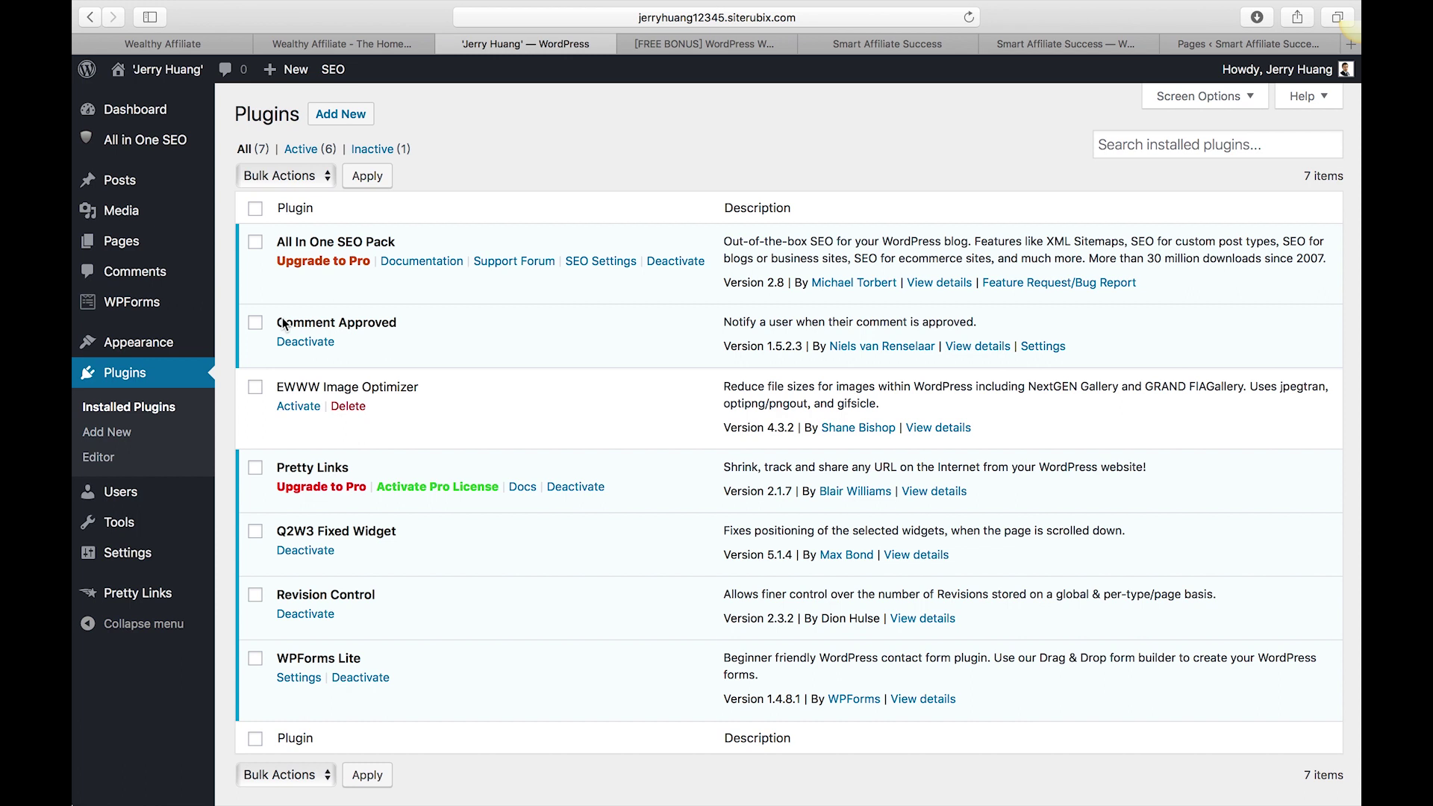
Step: View the new site's installed themes and browse the featured themes available to add
mouse_move(152, 344)
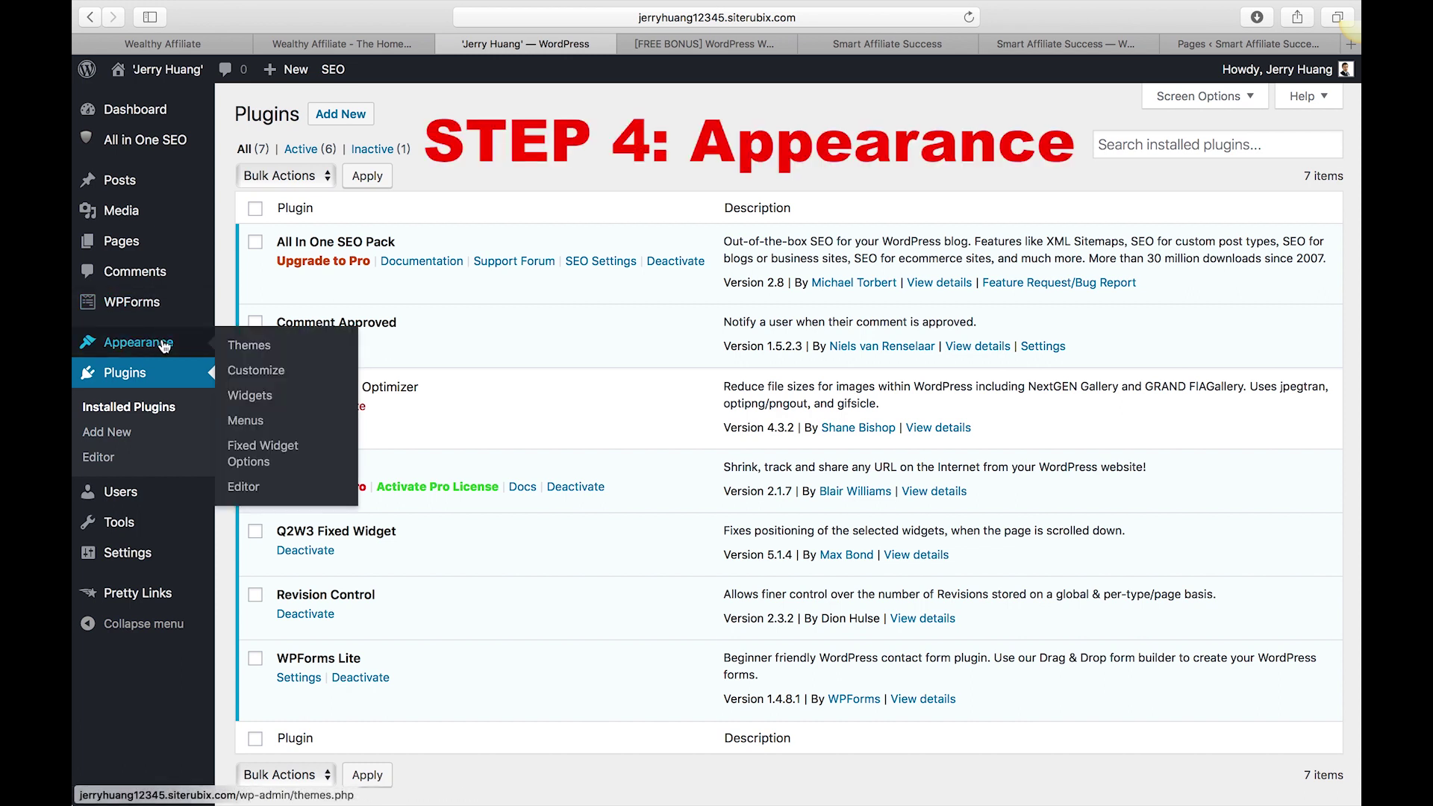
click(246, 351)
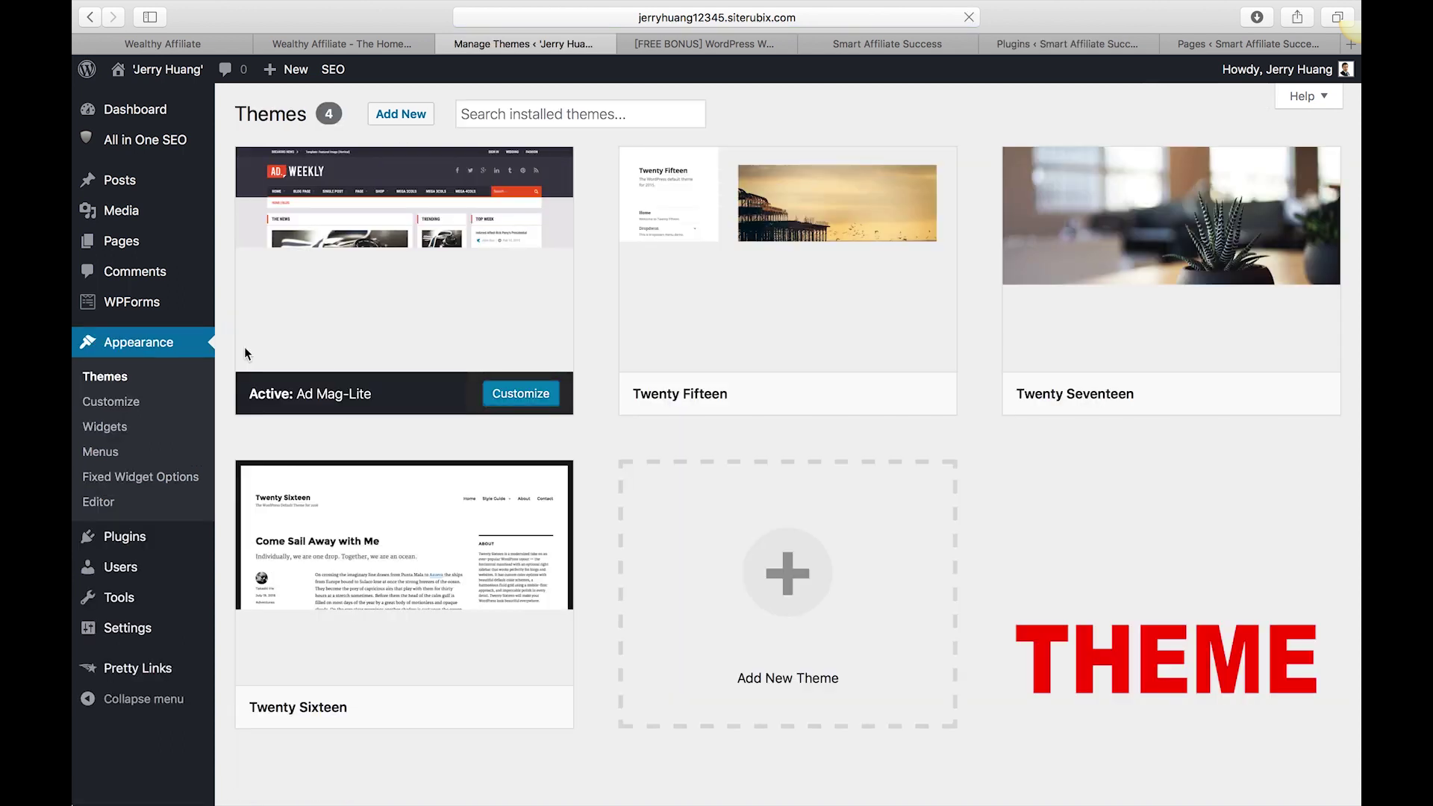
mouse_move(541, 286)
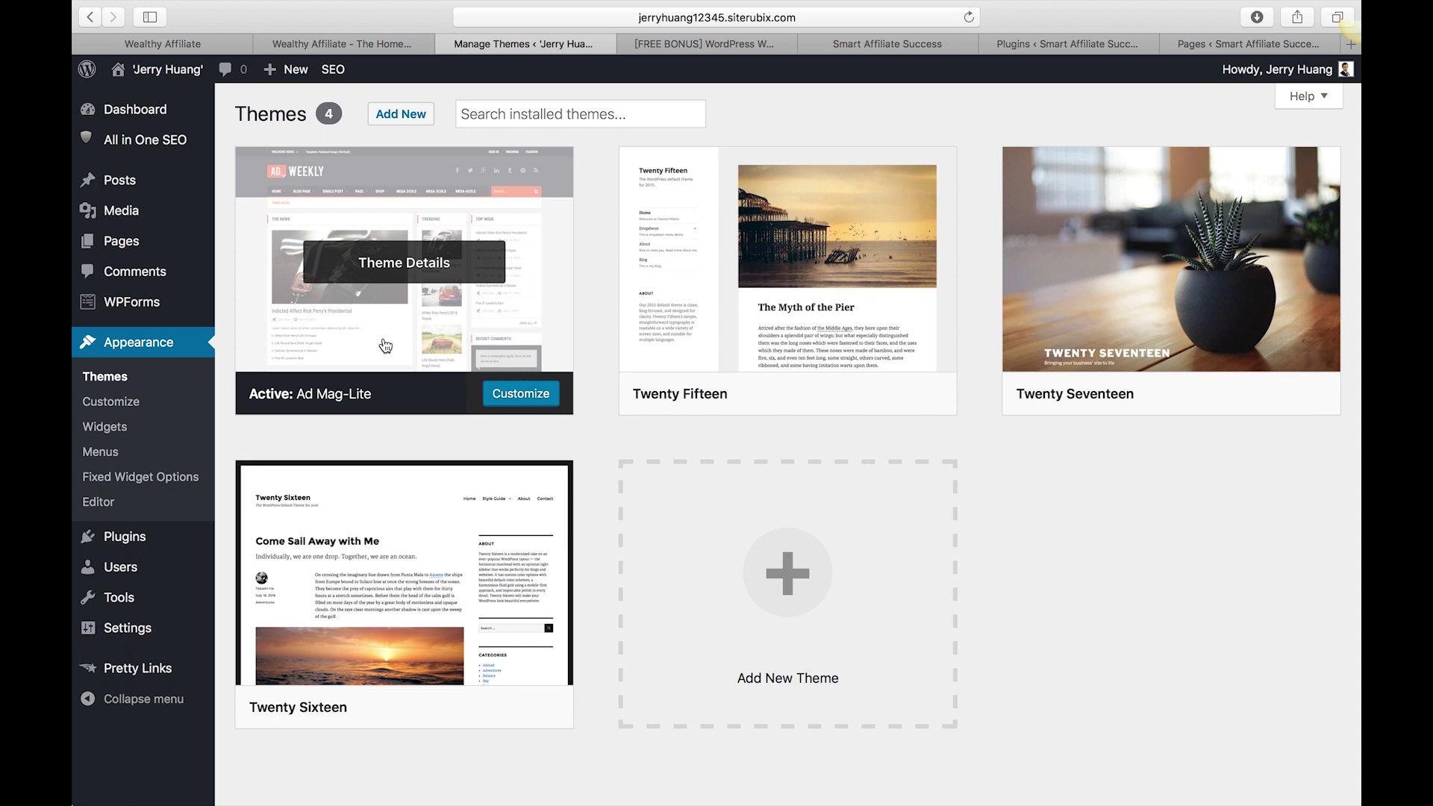
click(404, 115)
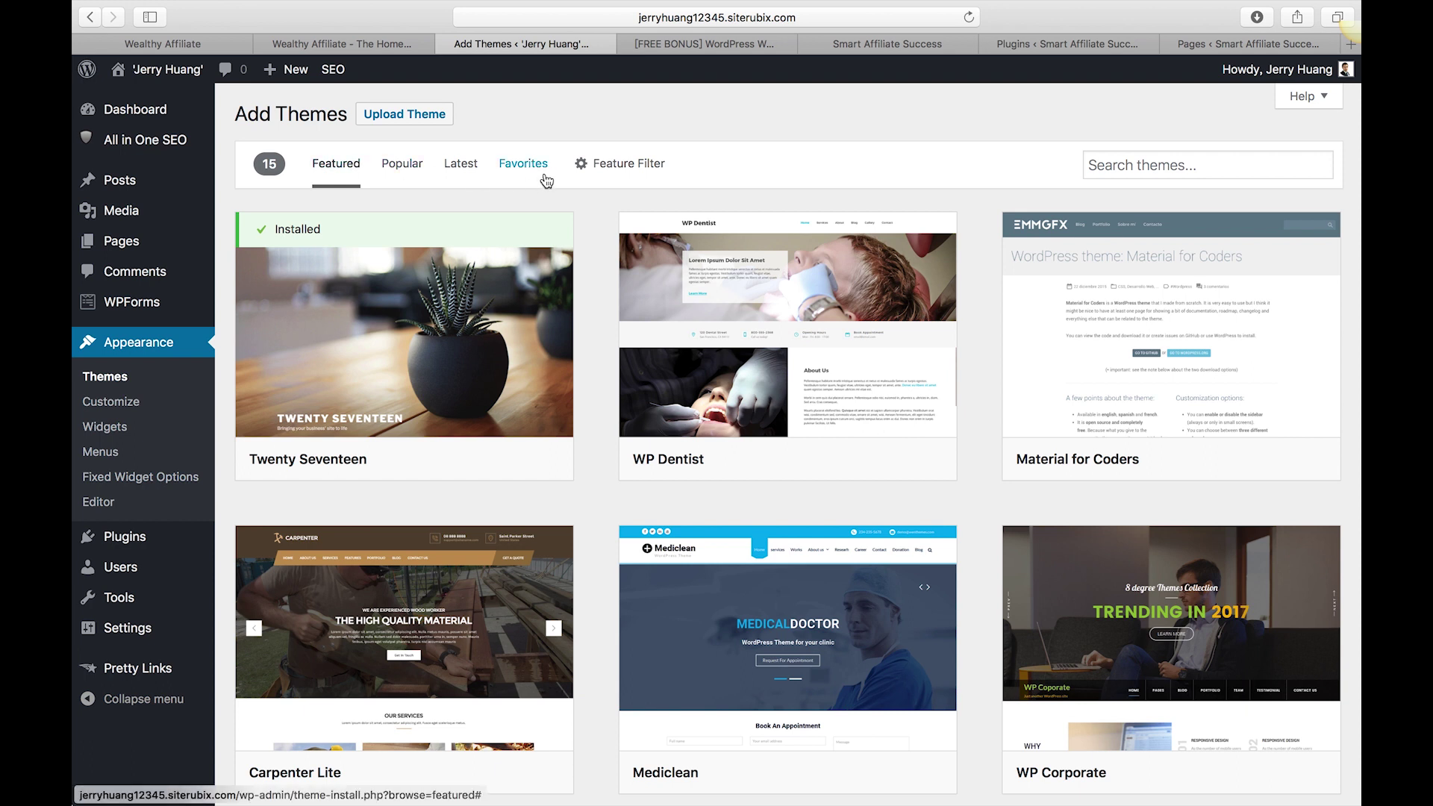
scroll(392, 168, down, 1)
scroll(781, 387, down, 15)
scroll(781, 388, up, 15)
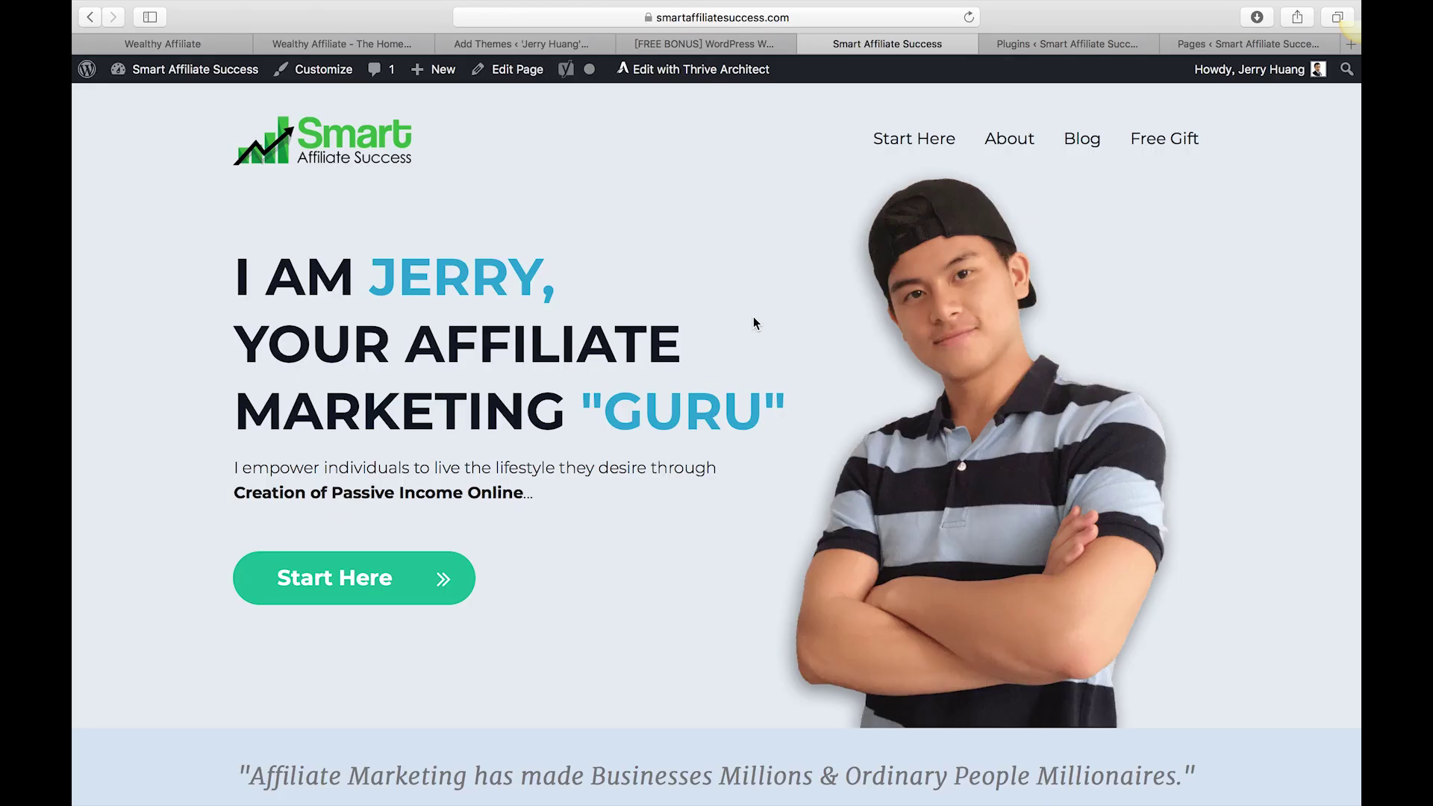
Step: Look through the Smart Affiliate Success homepage and its Start Here page as examples of a finished site design
scroll(754, 317, down, 10)
scroll(754, 317, down, 20)
scroll(754, 322, down, 3)
key(Home)
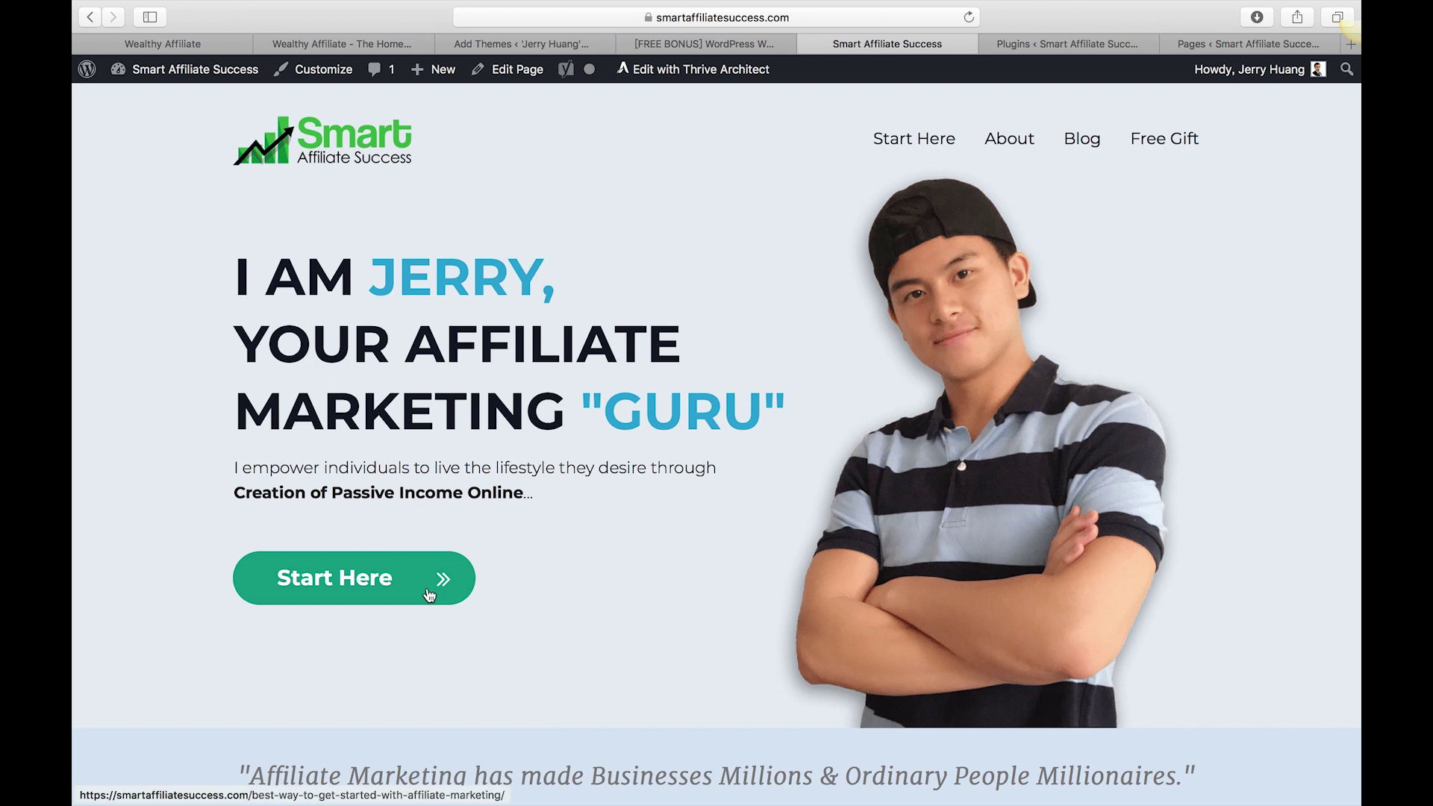
scroll(693, 327, down, 2)
scroll(693, 325, up, 2)
click(387, 572)
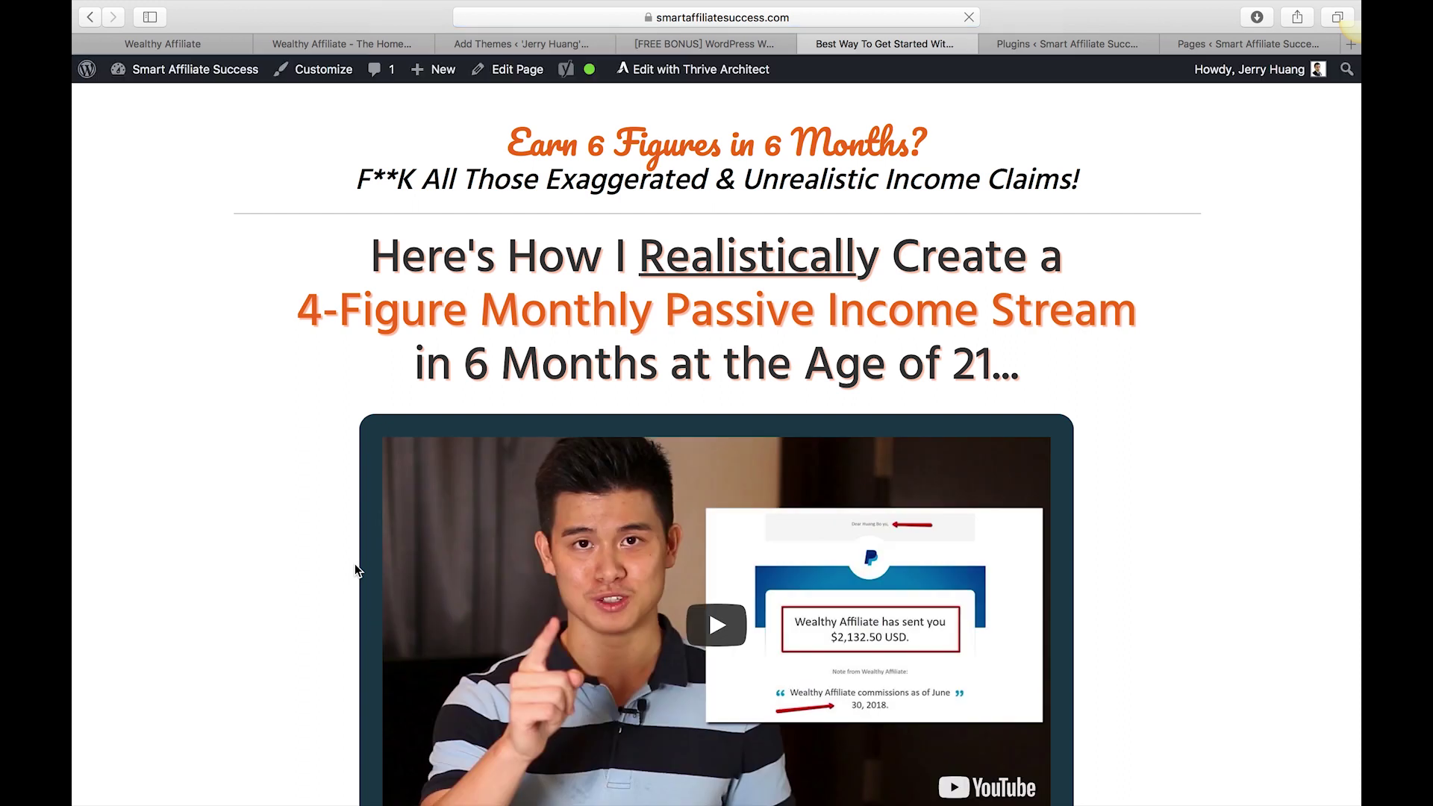
scroll(355, 562, down, 10)
scroll(355, 563, up, 10)
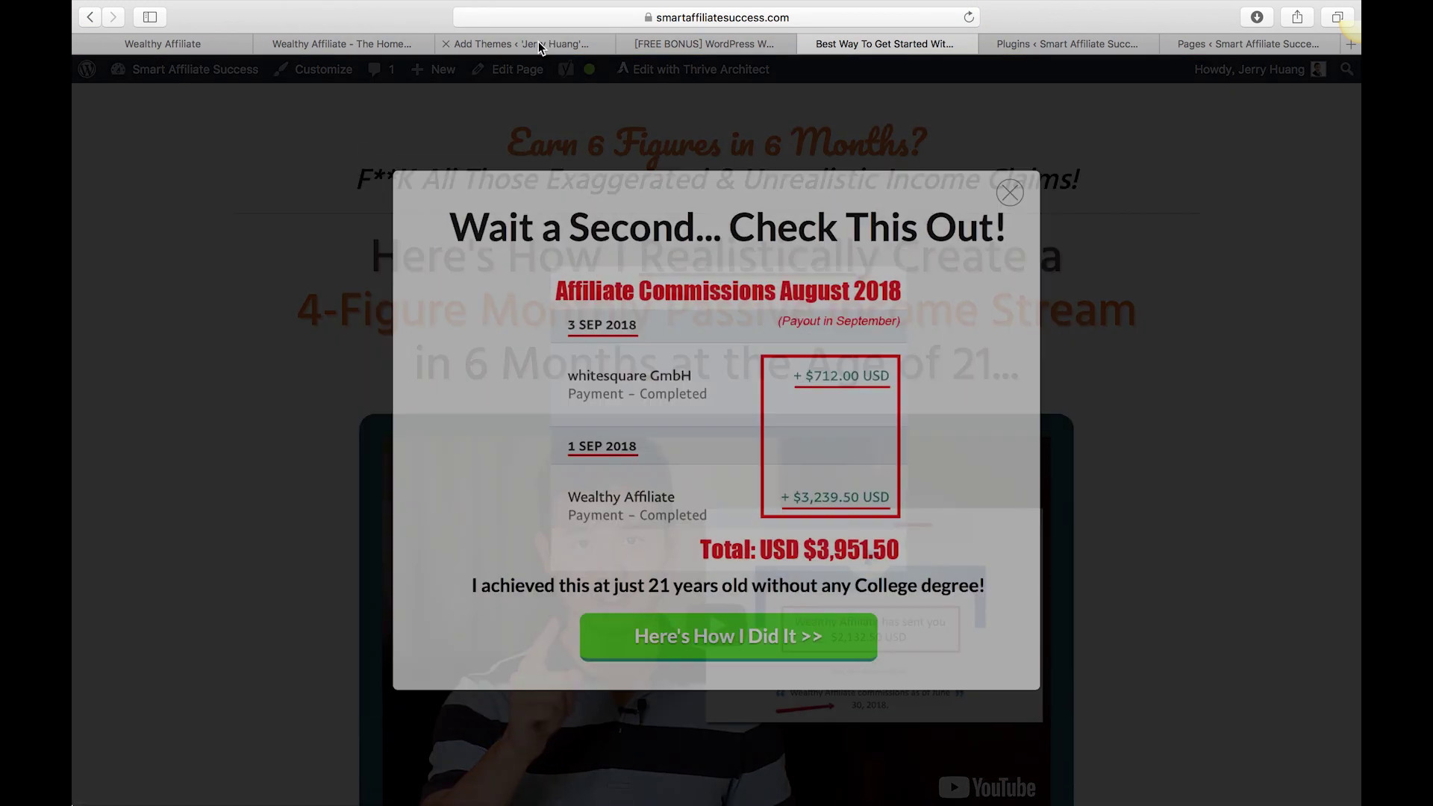
Step: Open the new site's front page in a separate tab, look it over, and return to its theme admin page
click(534, 43)
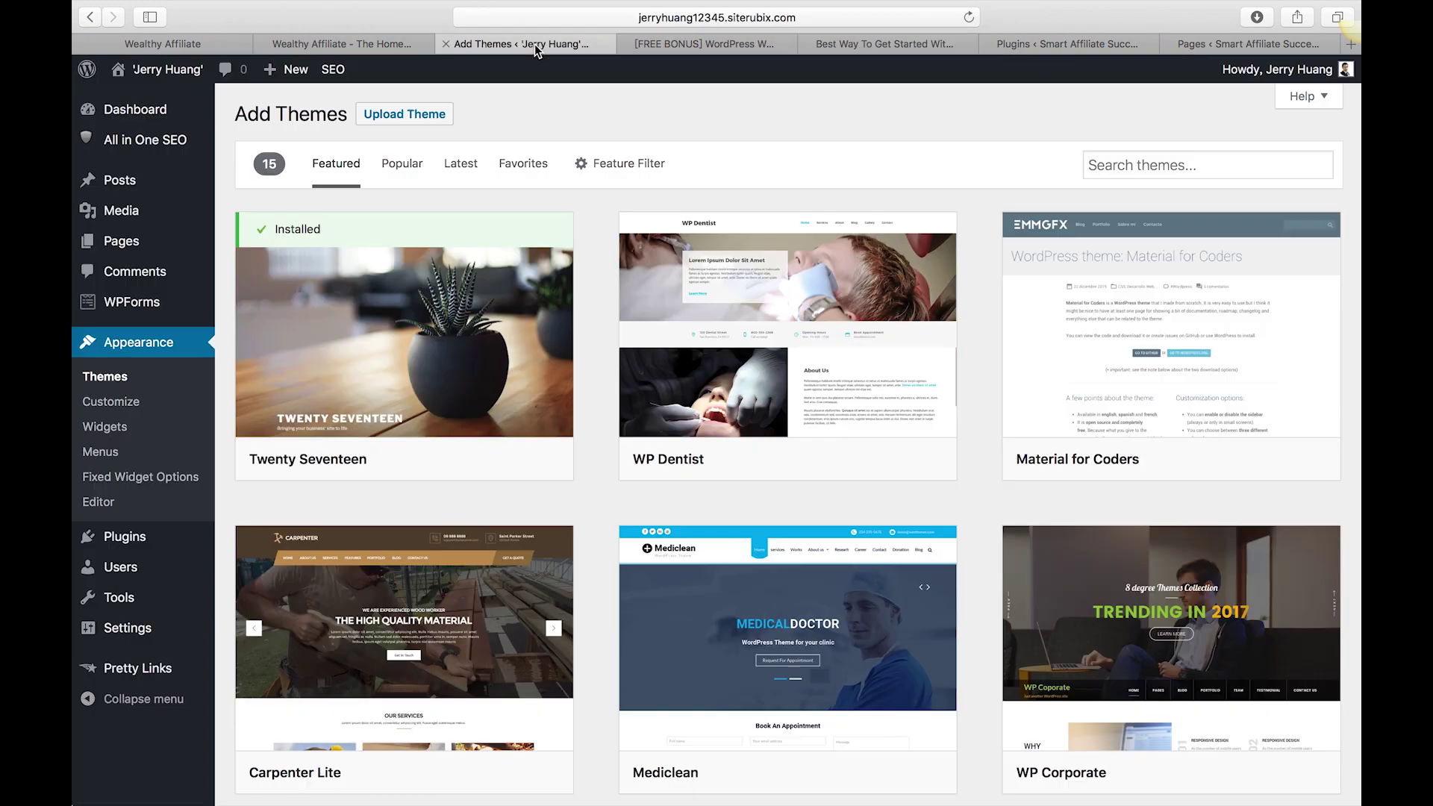
mouse_move(153, 77)
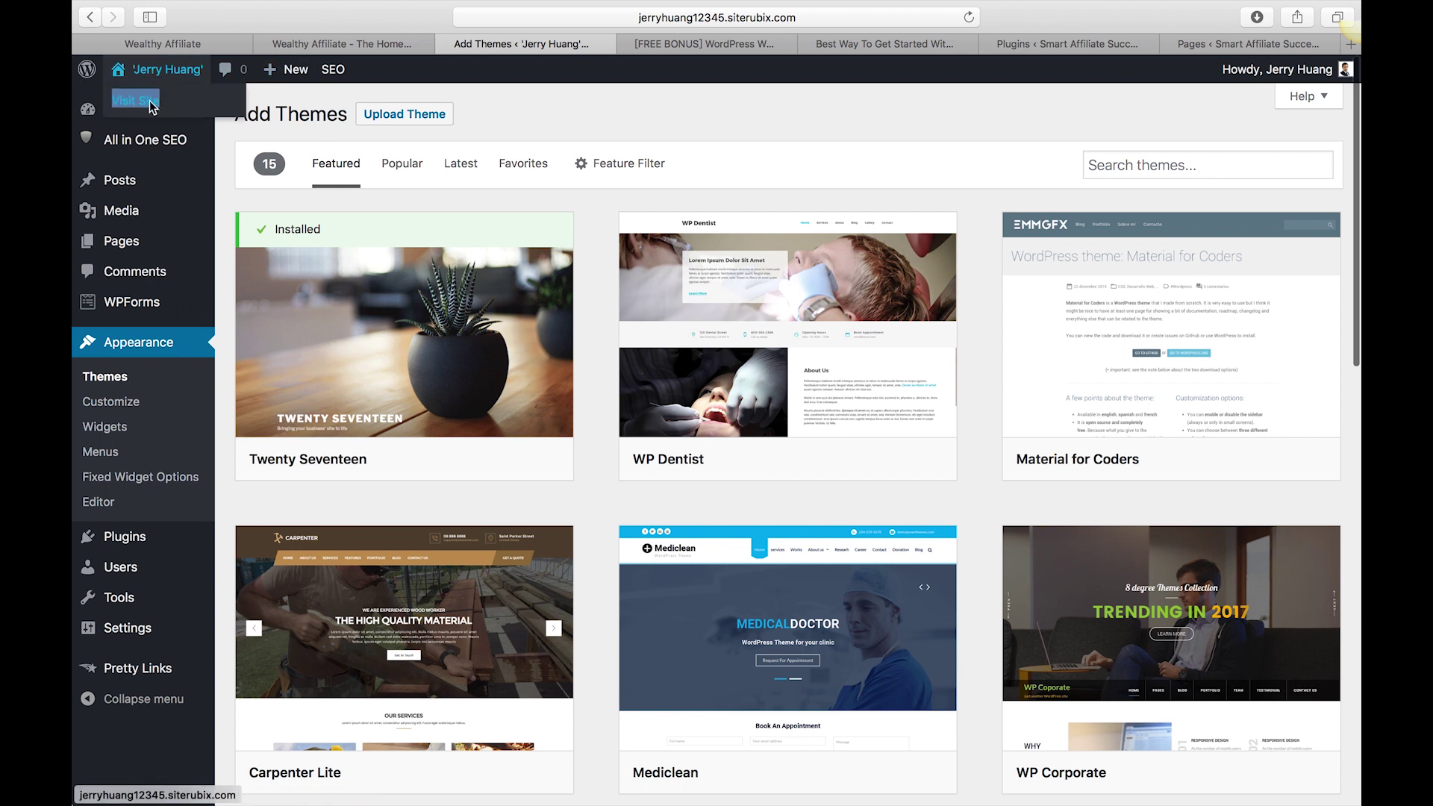
right_click(139, 100)
click(179, 105)
click(616, 43)
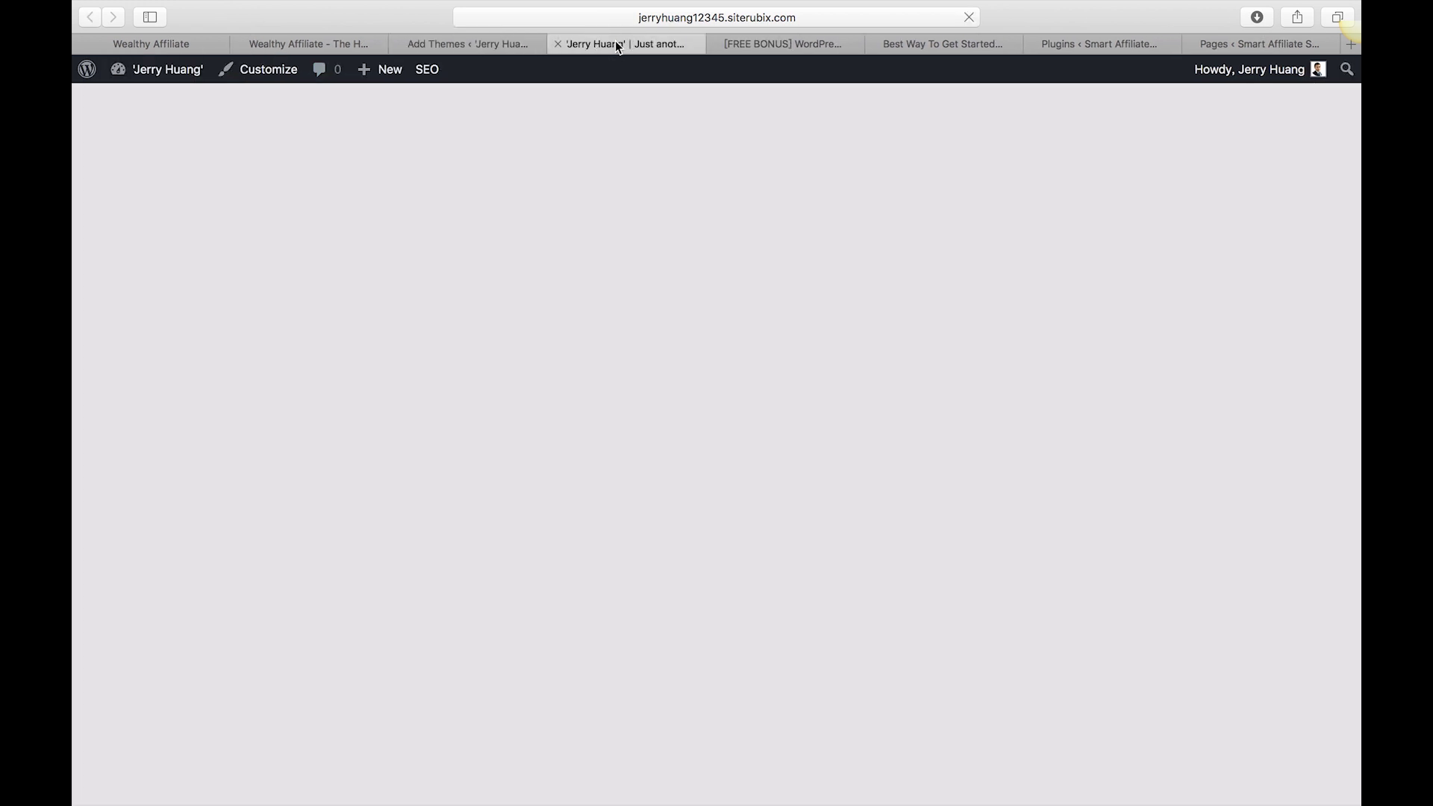
scroll(650, 259, down, 5)
scroll(649, 259, up, 5)
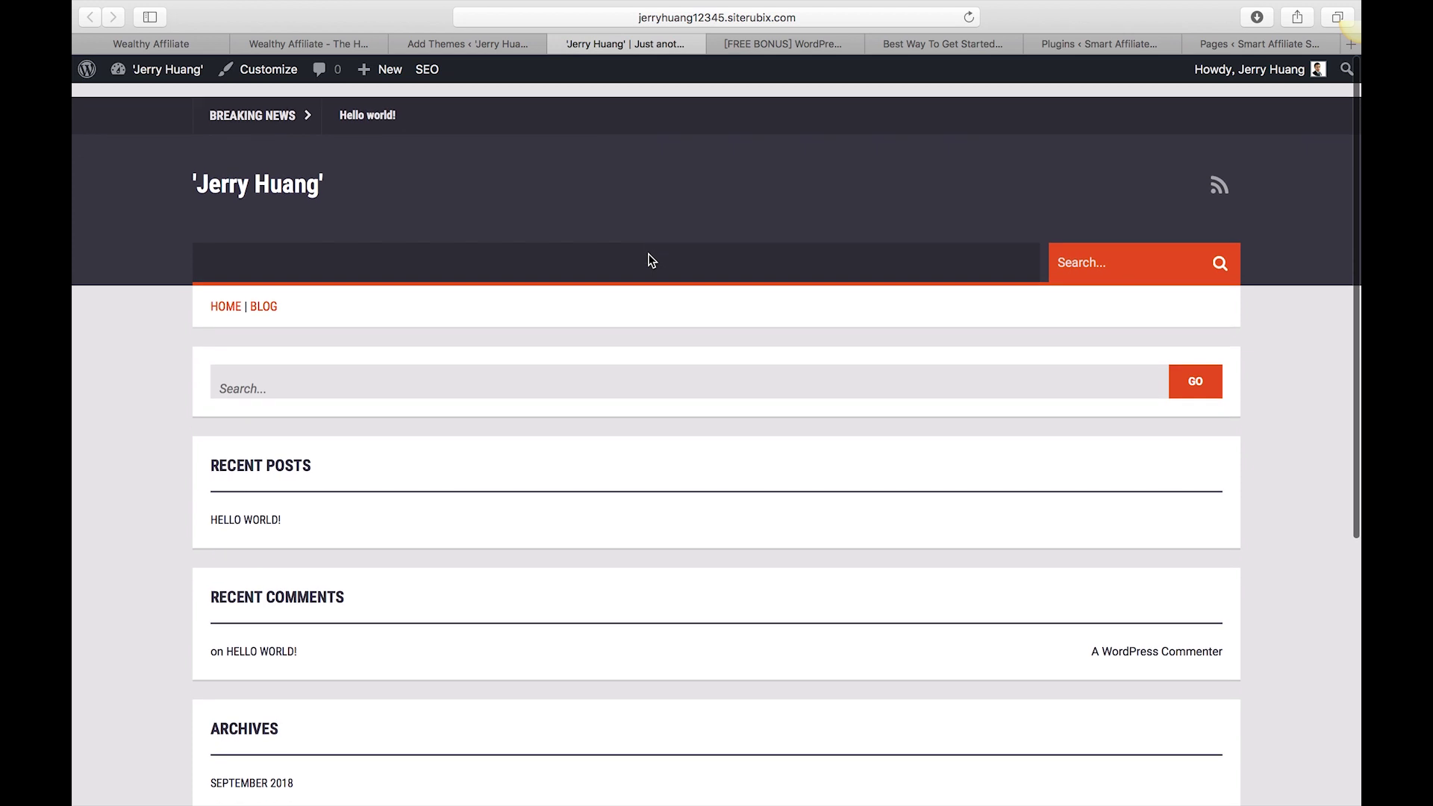
click(468, 43)
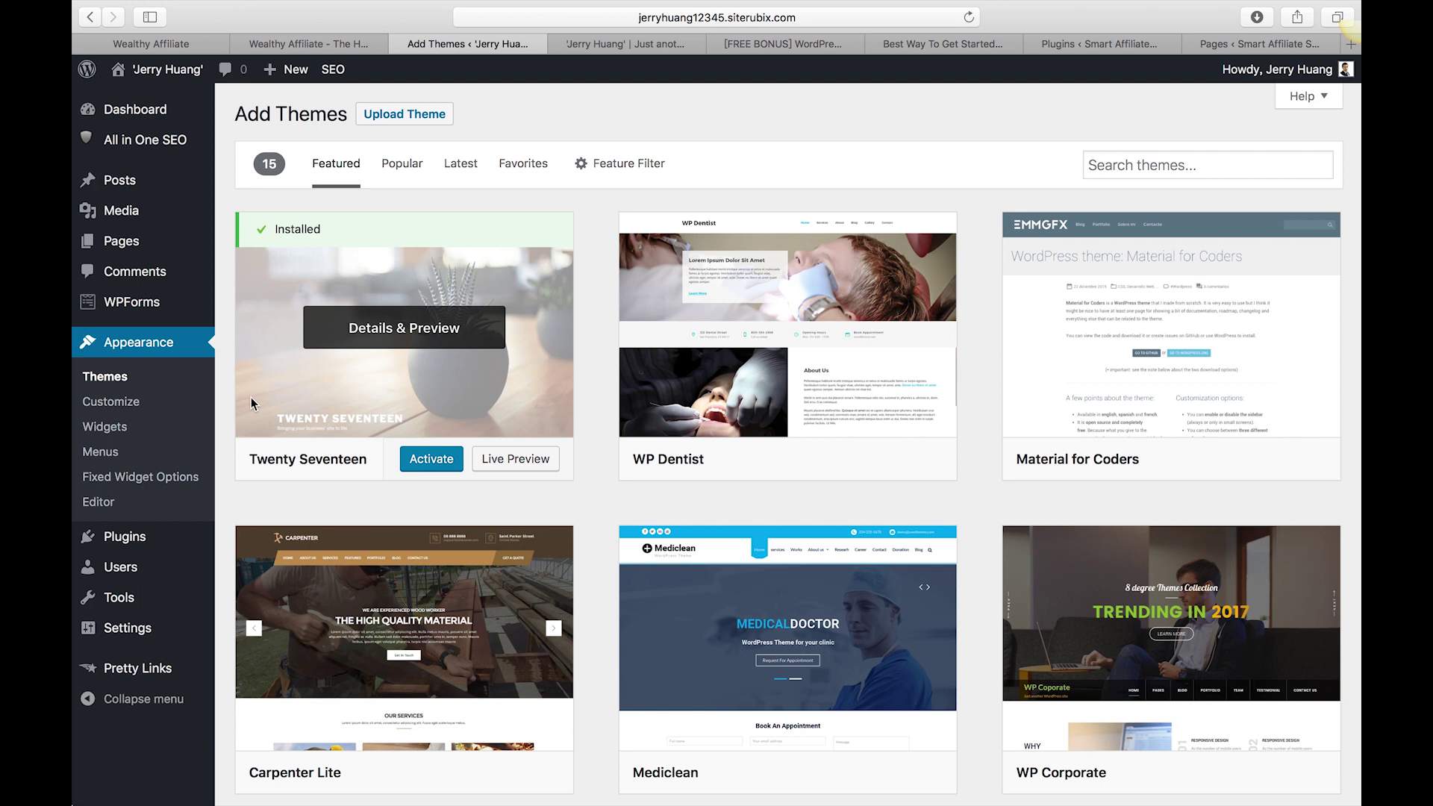
Step: Open the theme Customizer and look through its Site Identity, Menus, Homepage Settings and Widgets sections
click(121, 406)
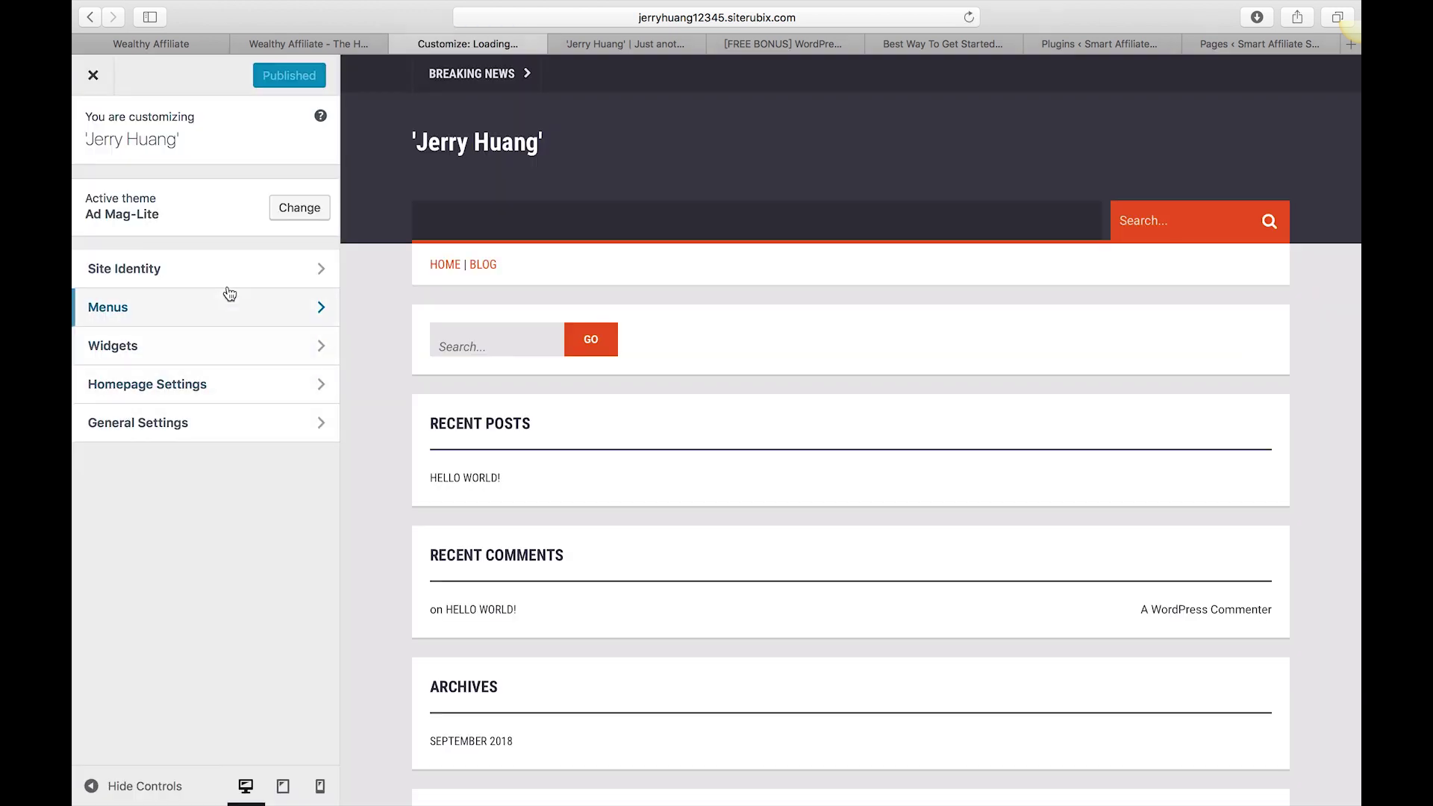
click(251, 276)
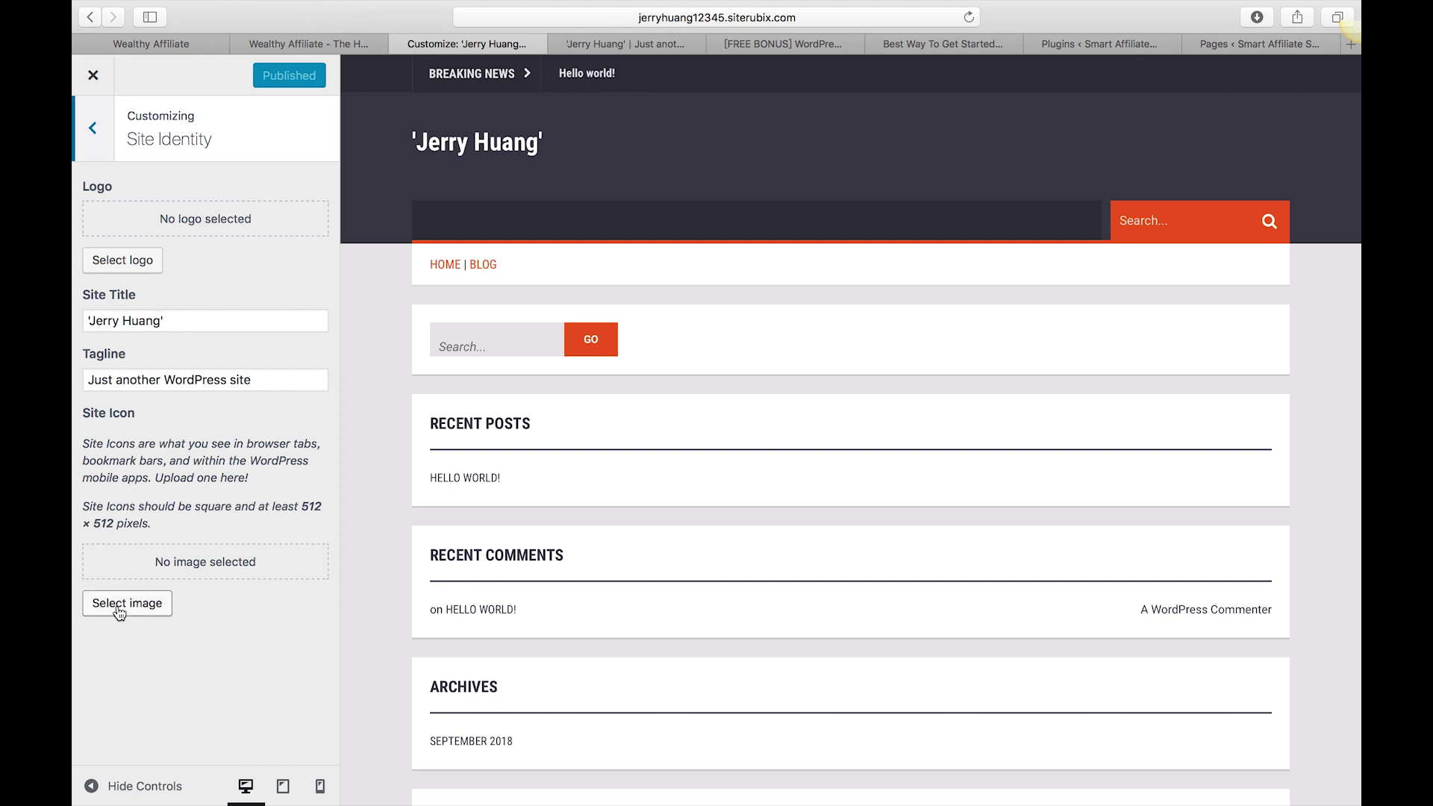
click(92, 127)
click(137, 323)
click(89, 139)
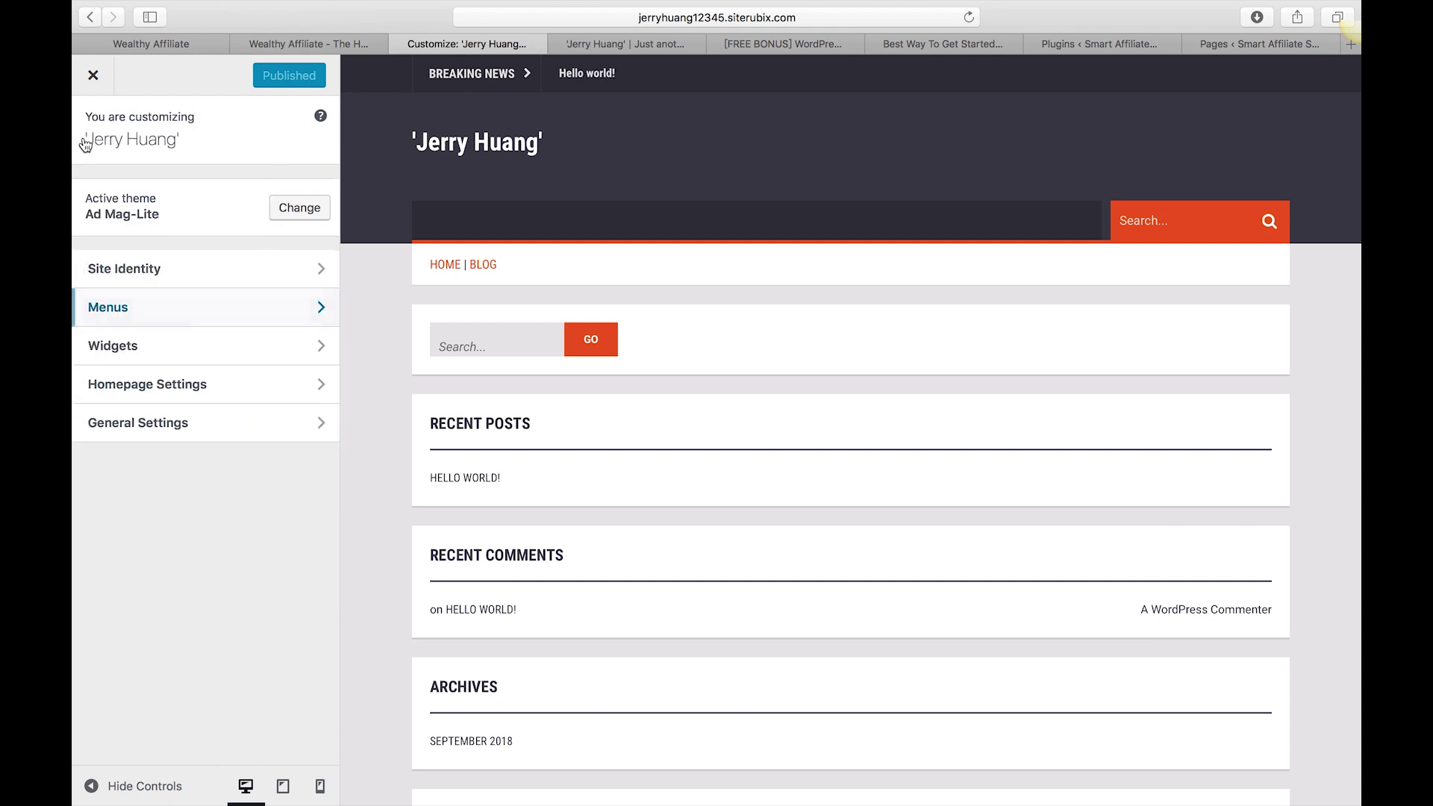
click(168, 393)
key(Escape)
click(154, 352)
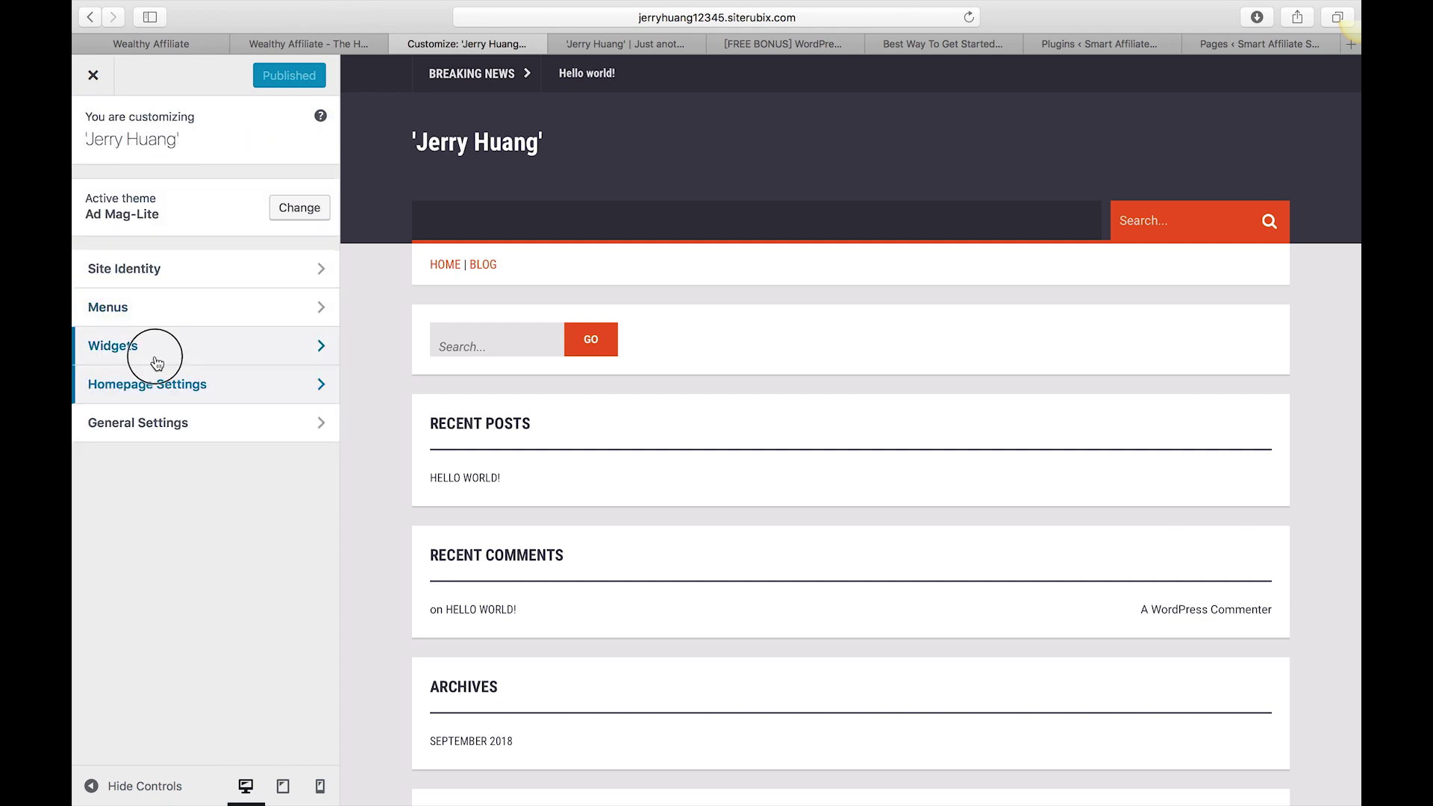
key(Escape)
Step: Preview the site at tablet, mobile and desktop sizes, then close the Customizer
click(284, 788)
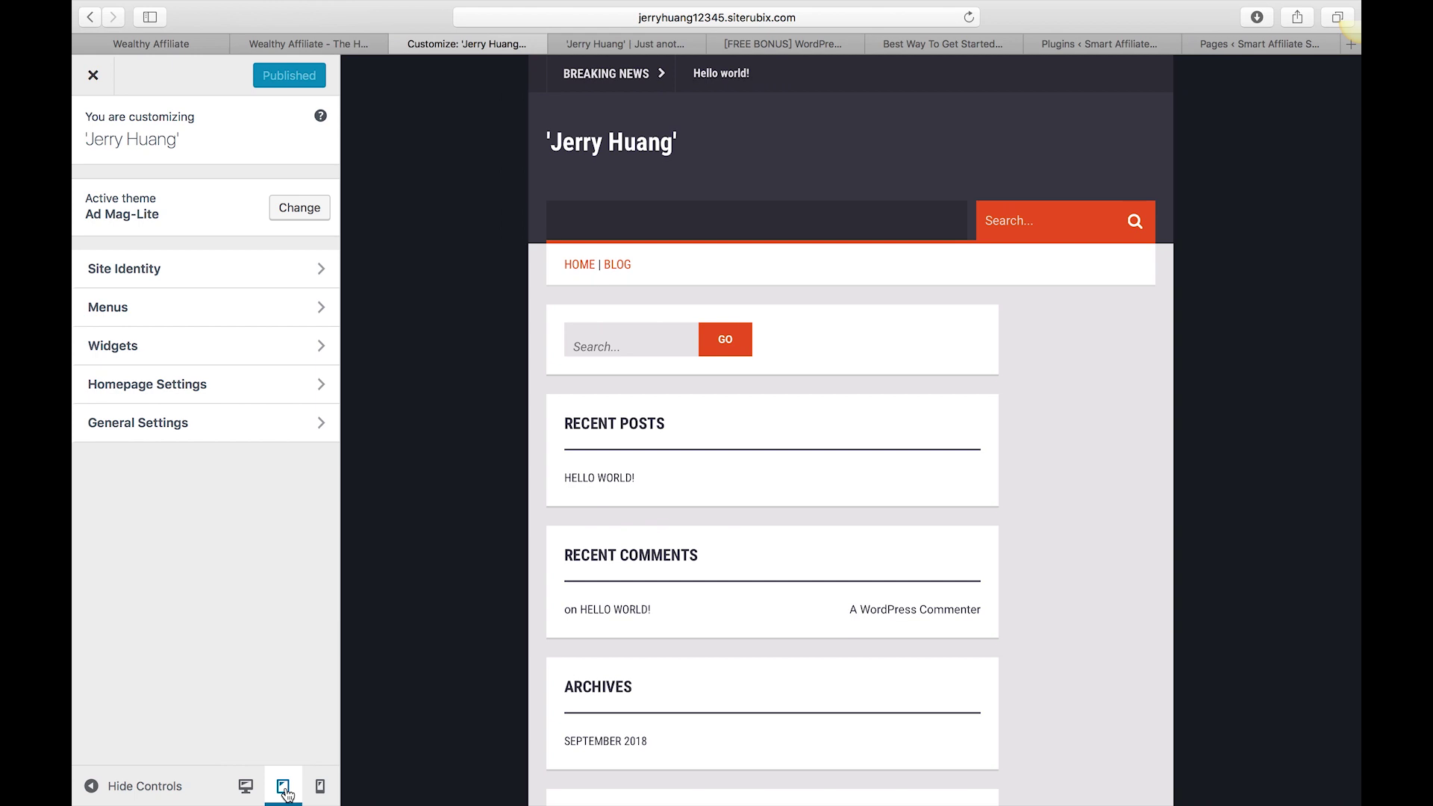
click(318, 789)
click(246, 787)
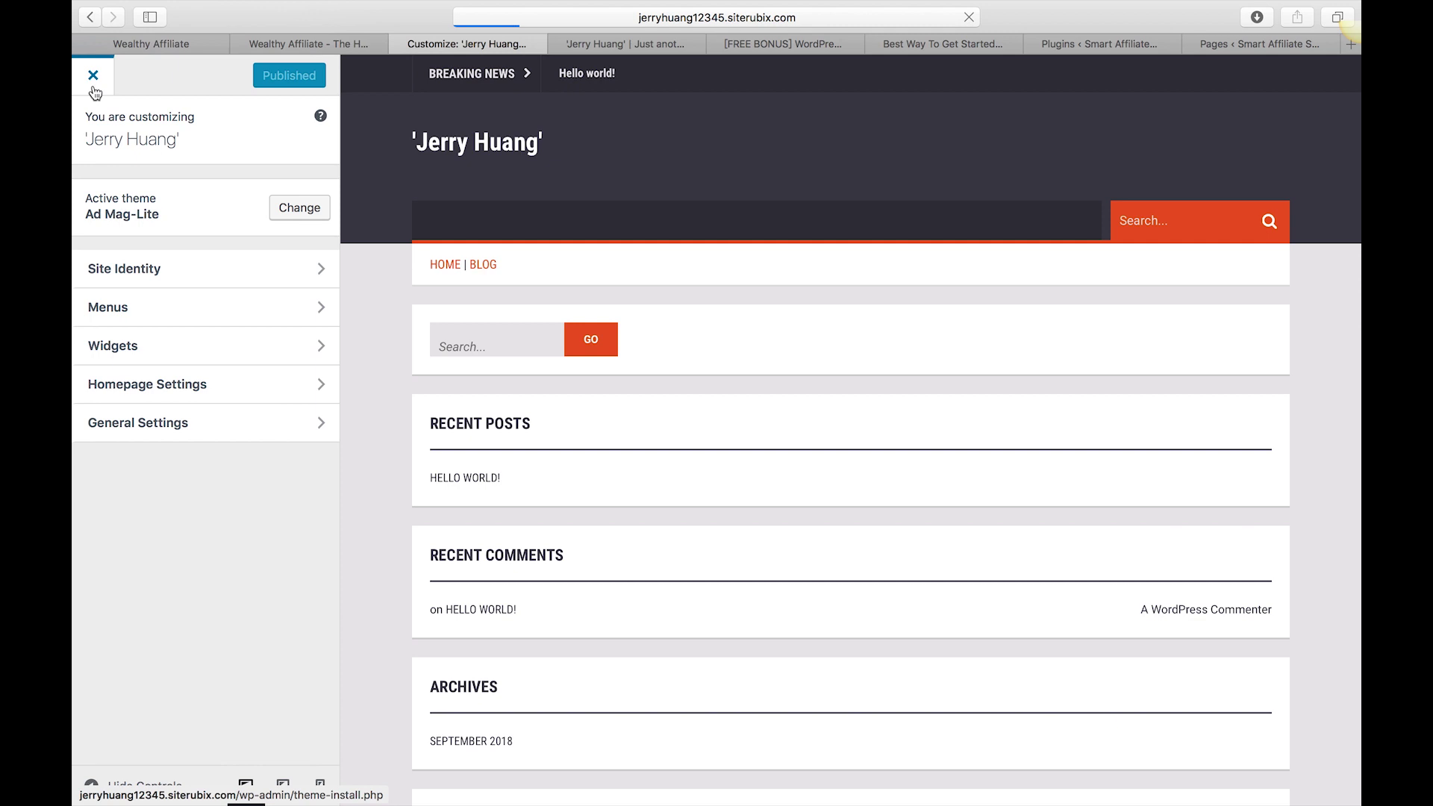
click(93, 86)
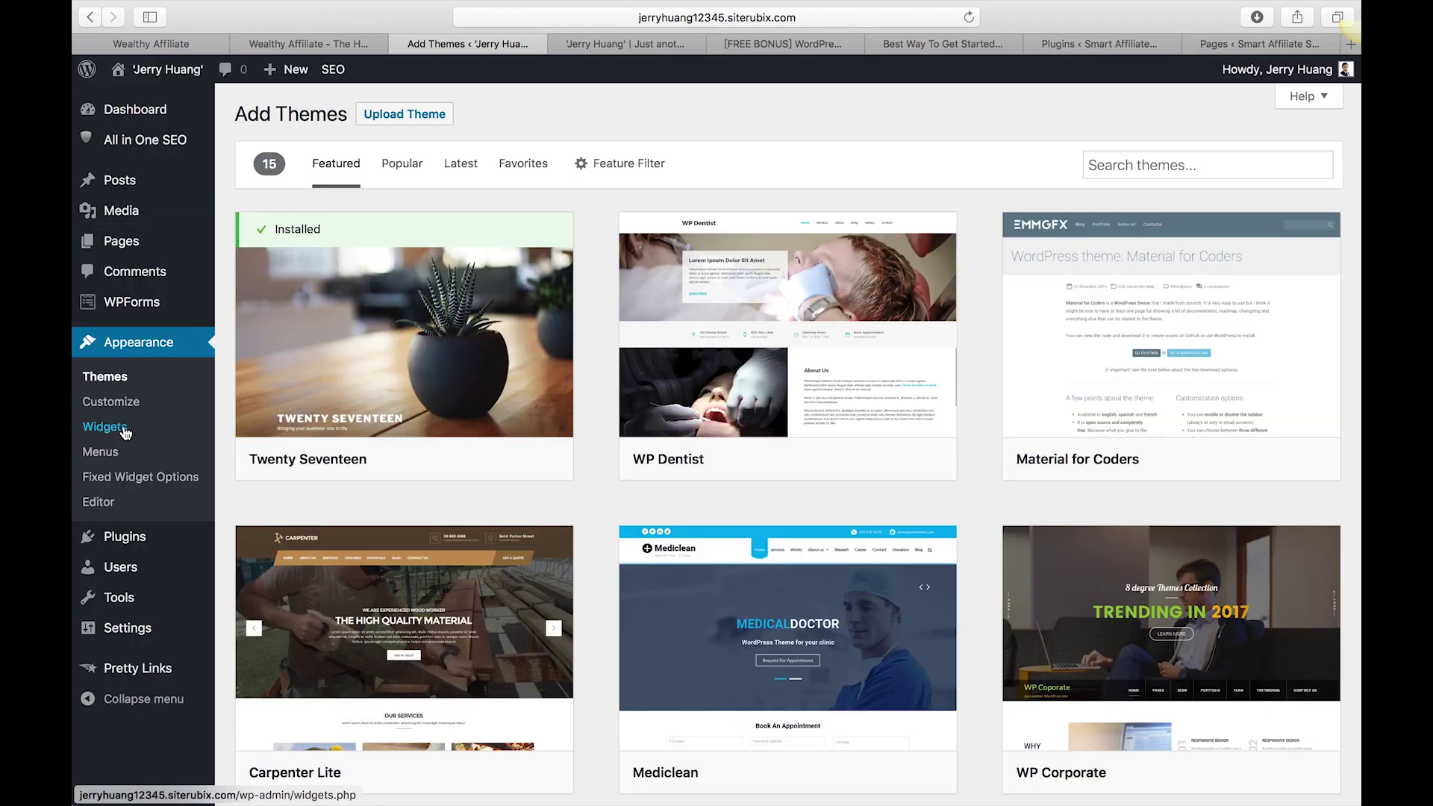
Step: Open the new site's widget management, then examine the sidebar widgets on the Smart Affiliate Success blog page as an example
click(122, 431)
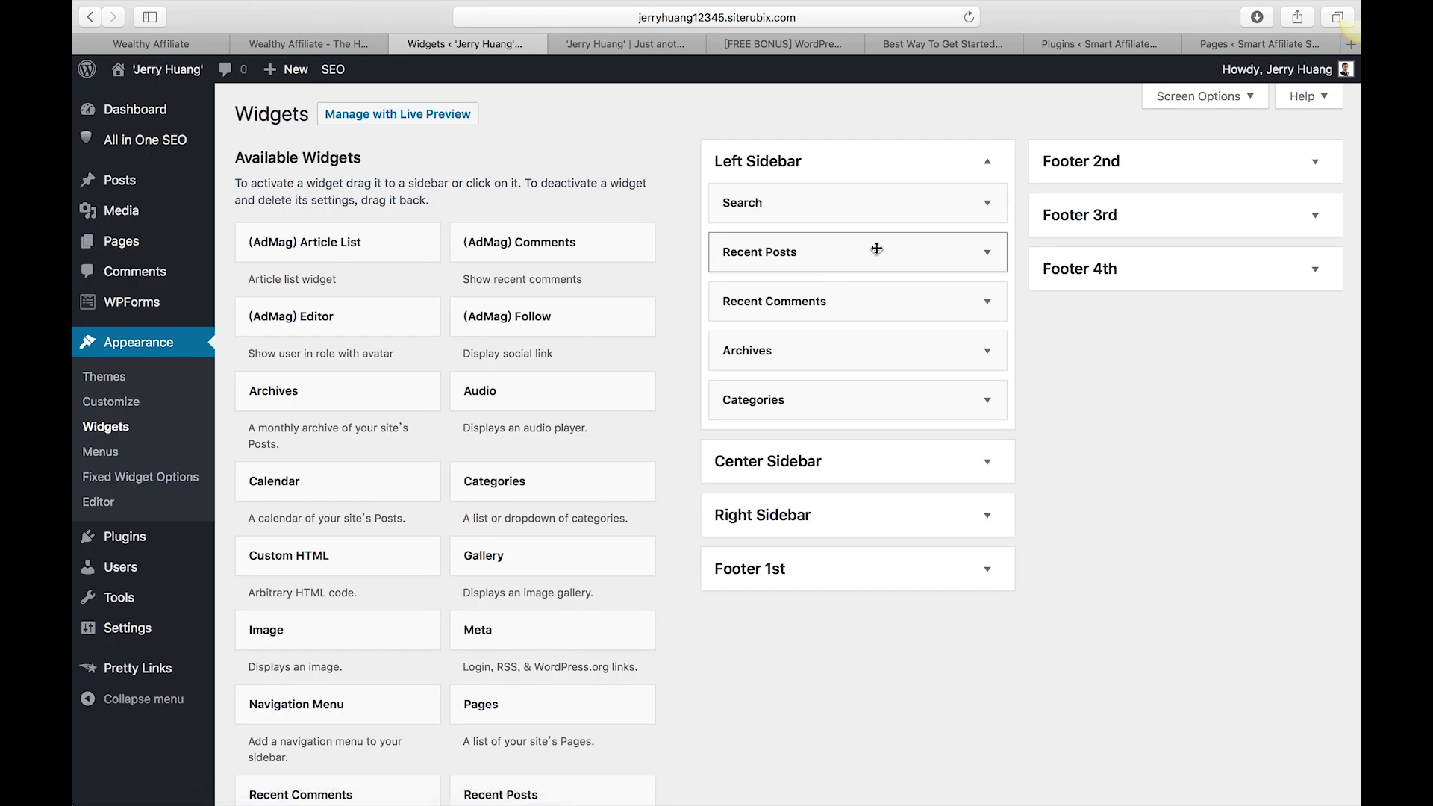
click(1229, 47)
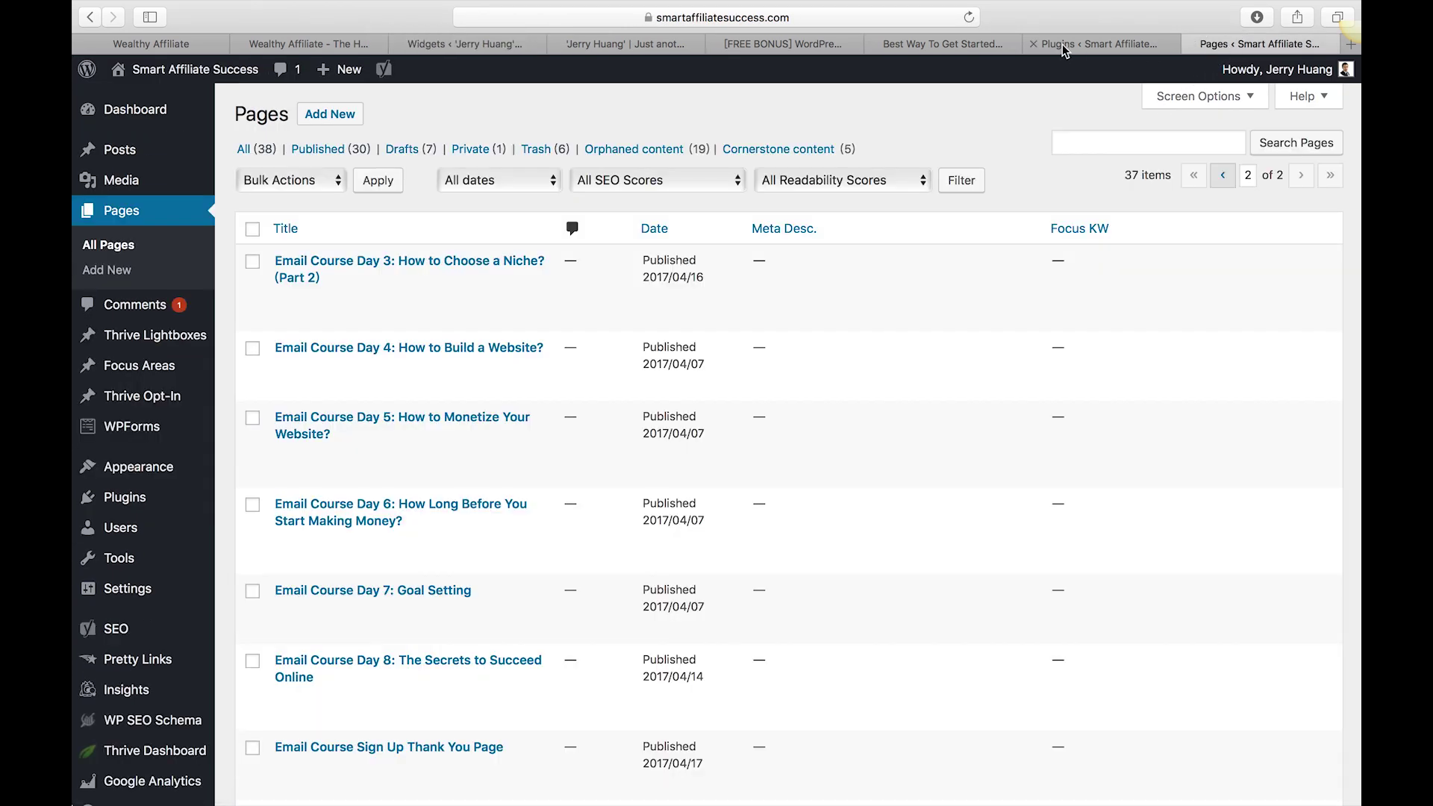
click(968, 46)
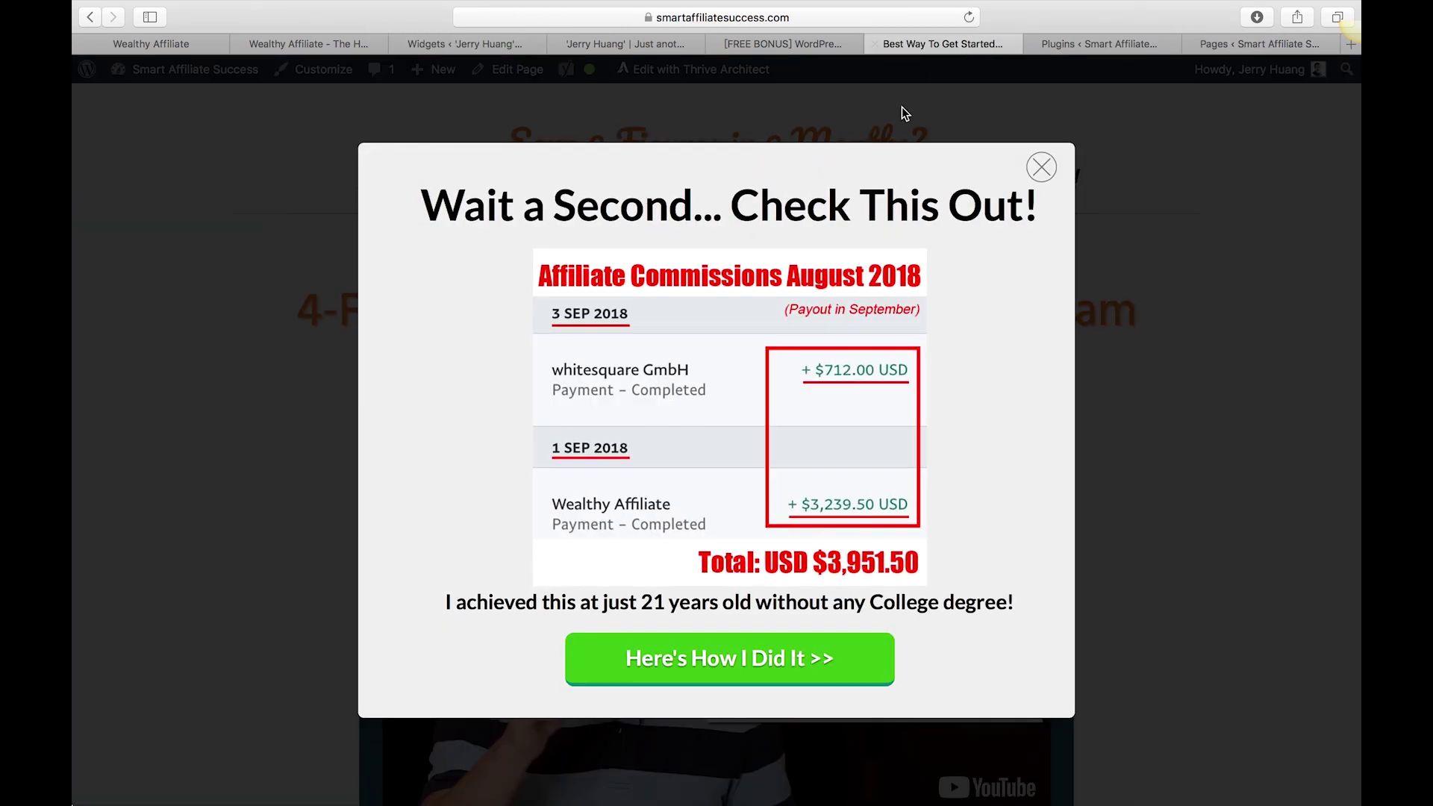
click(1040, 163)
scroll(1041, 229, left, 5)
click(1073, 144)
scroll(1072, 142, down, 3)
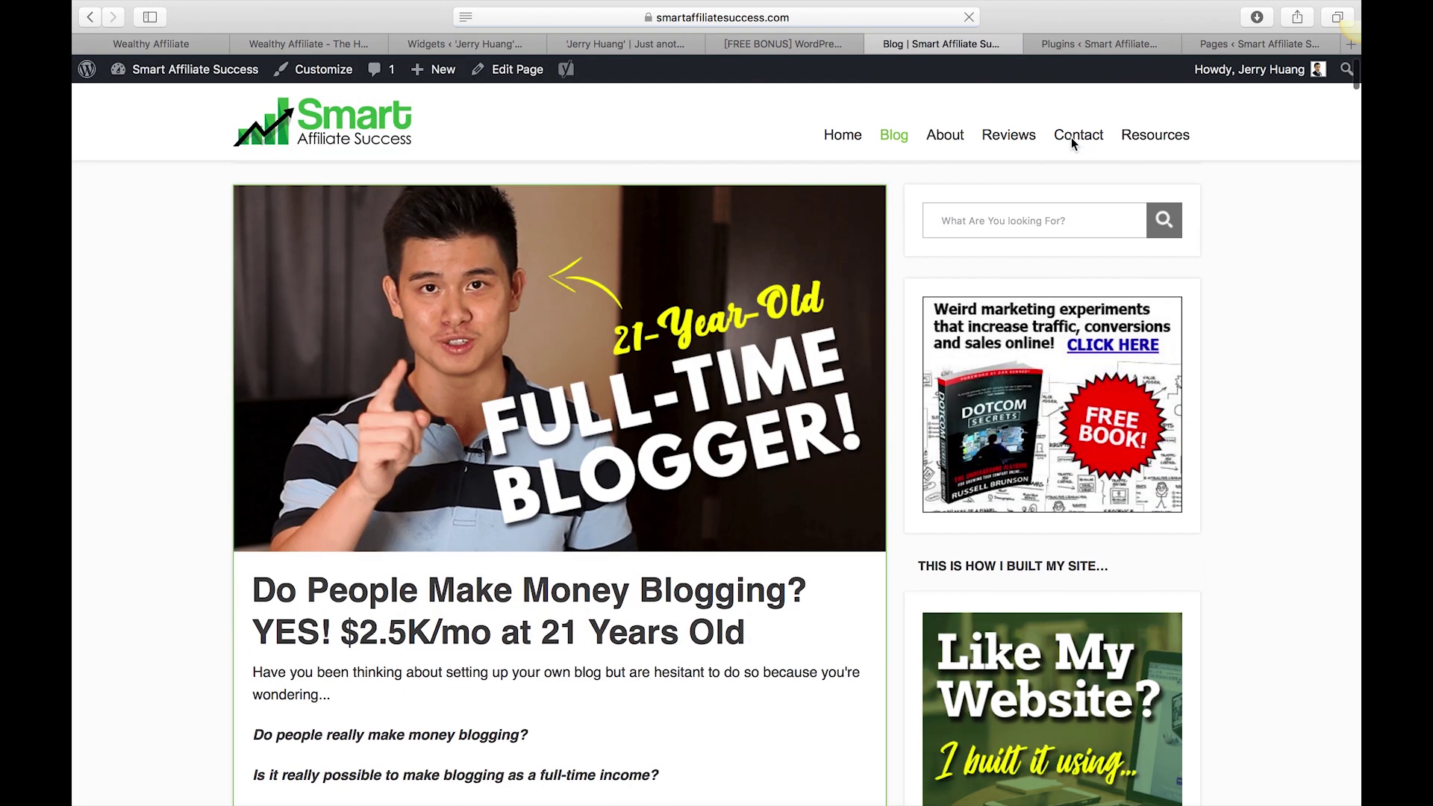
scroll(1055, 264, down, 10)
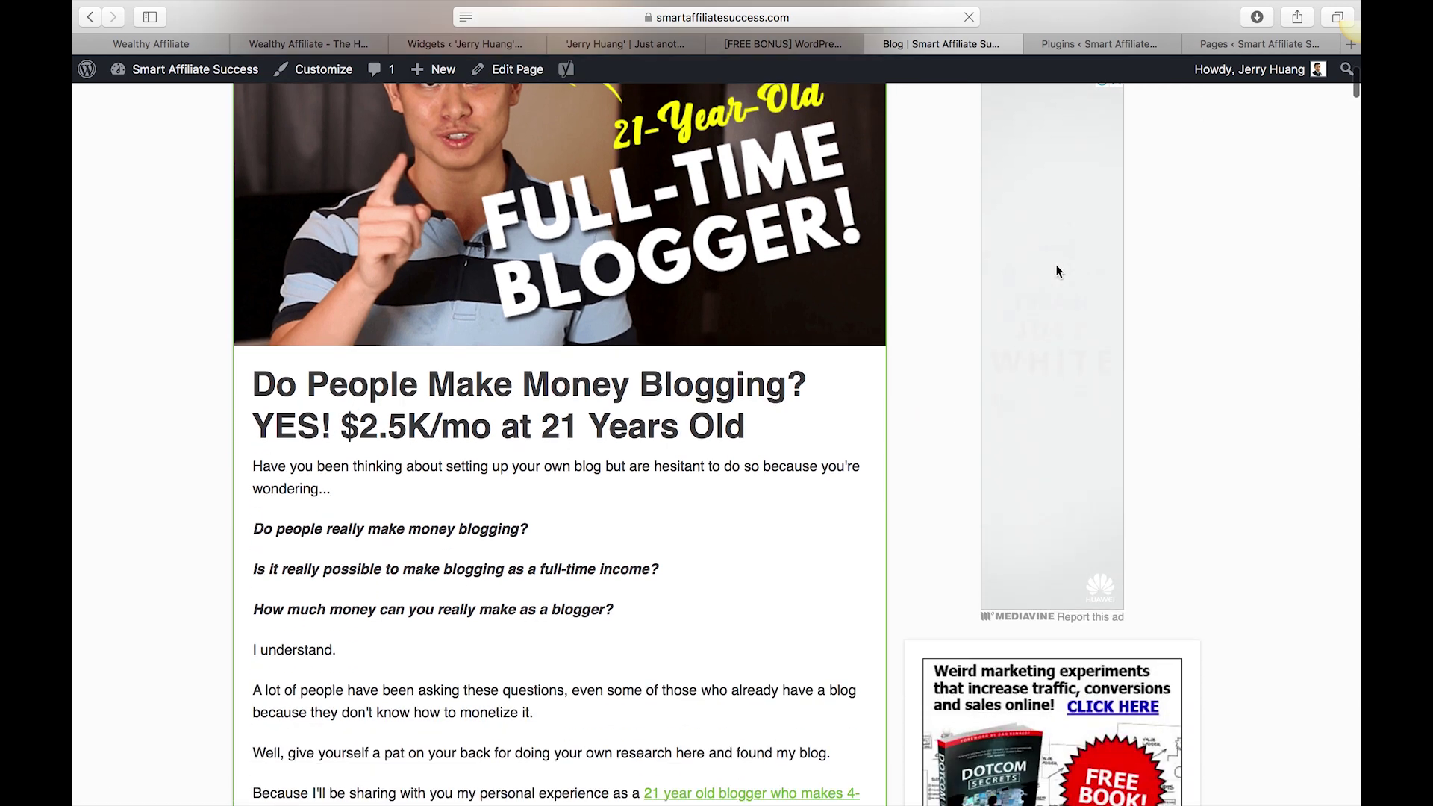
scroll(1065, 438, down, 12)
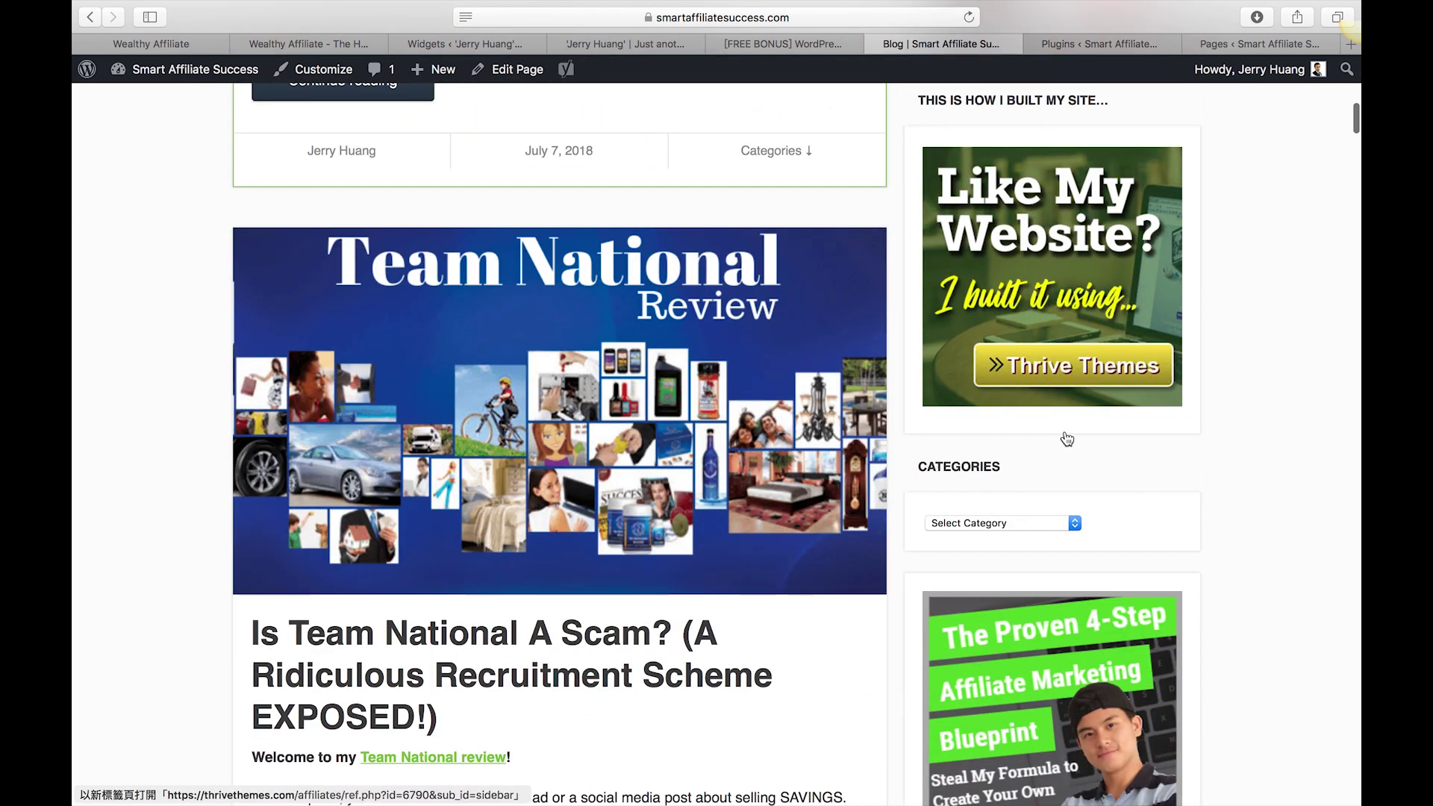
scroll(1065, 431, up, 12)
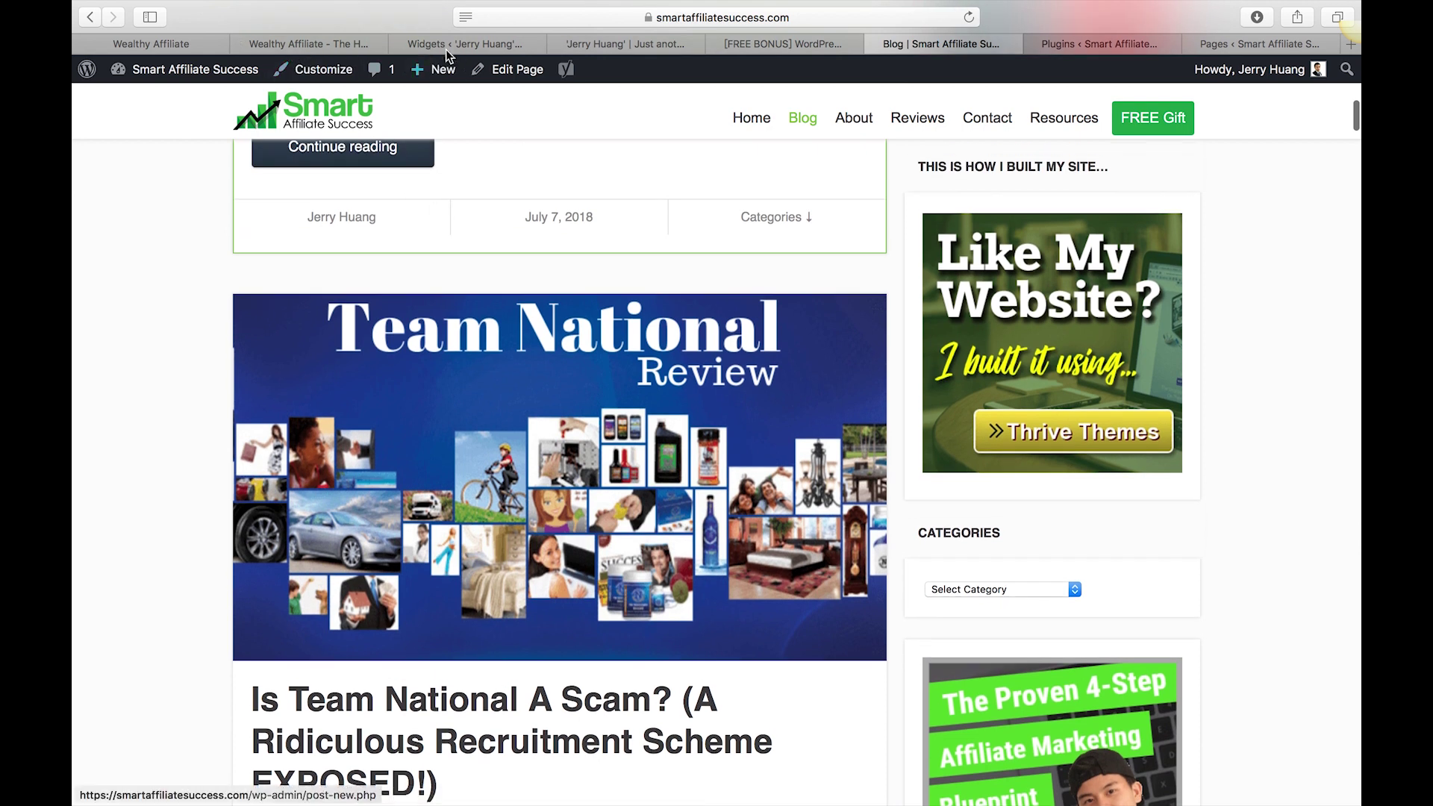
Step: Return to the new site's widgets and examine the Search and Recent Posts settings, the available widgets and the sidebar areas
click(446, 46)
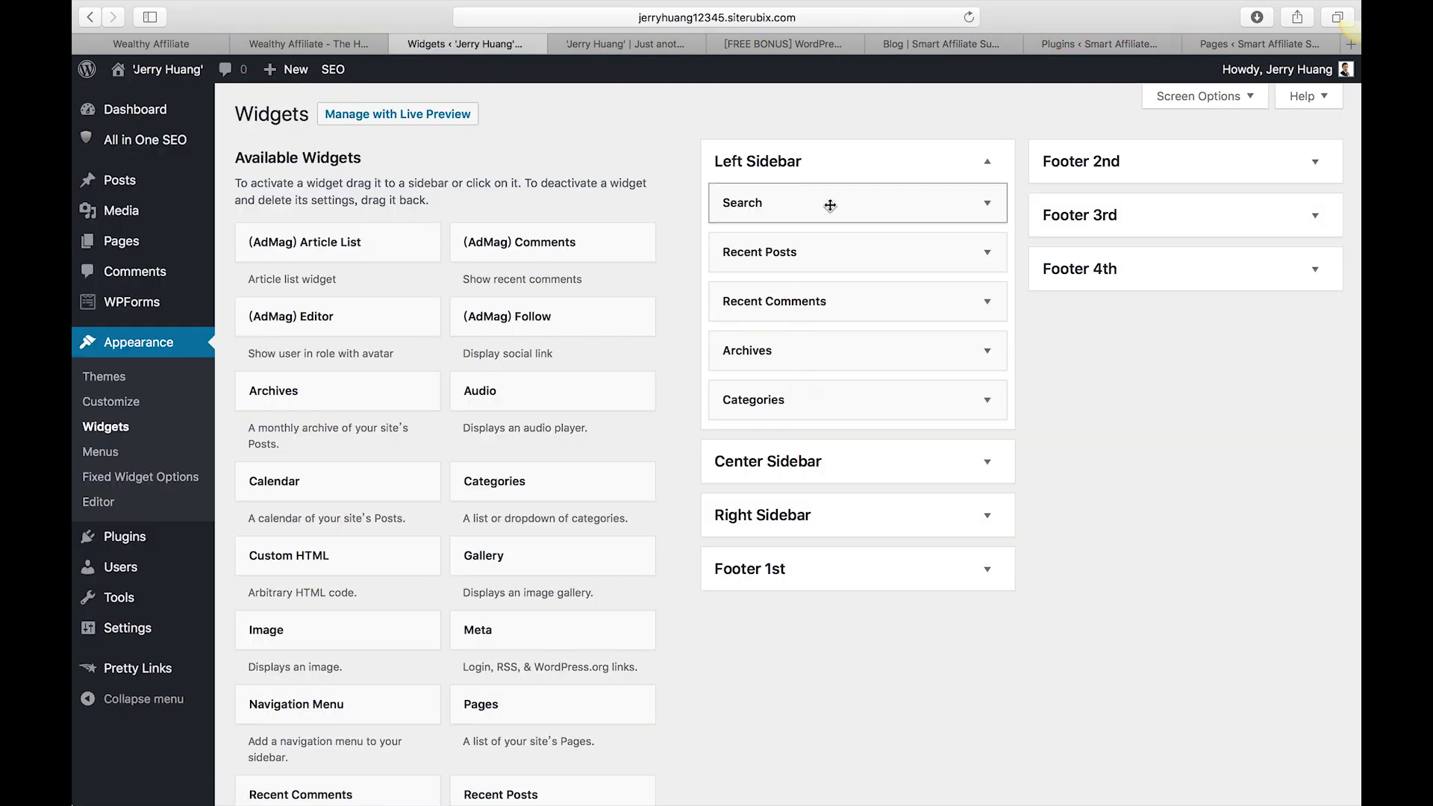
drag(830, 204, 822, 160)
click(987, 209)
click(988, 209)
click(984, 256)
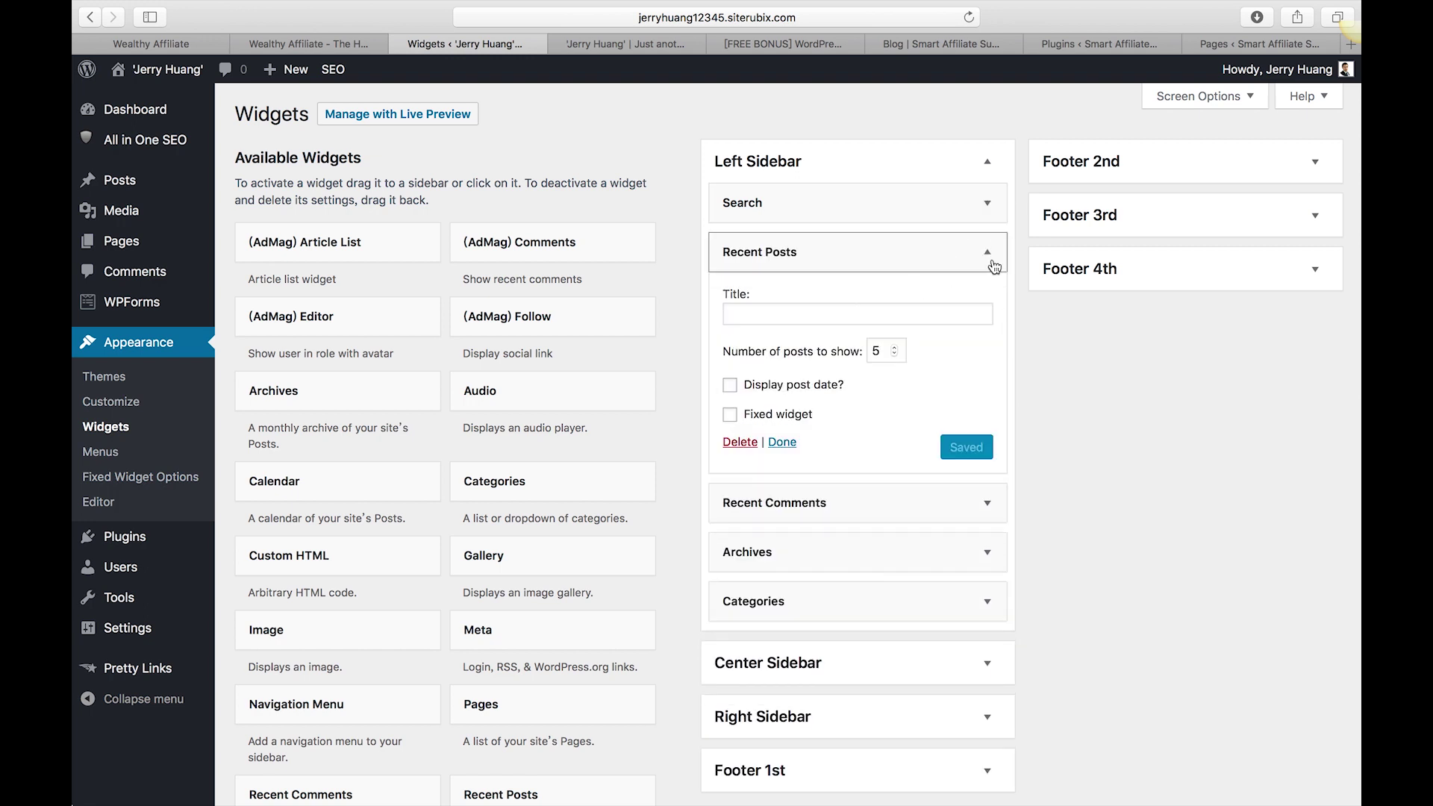
click(983, 255)
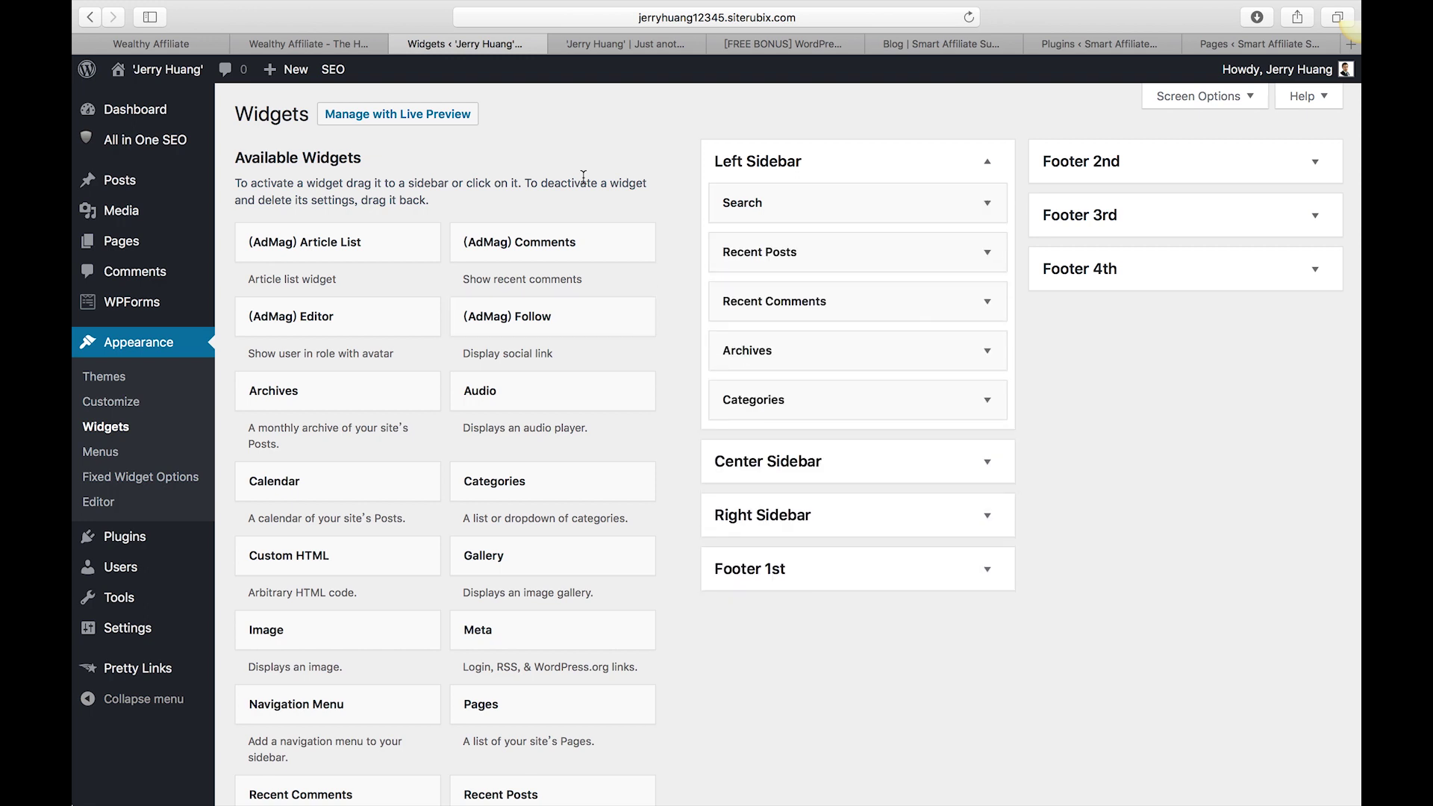
scroll(373, 530, down, 5)
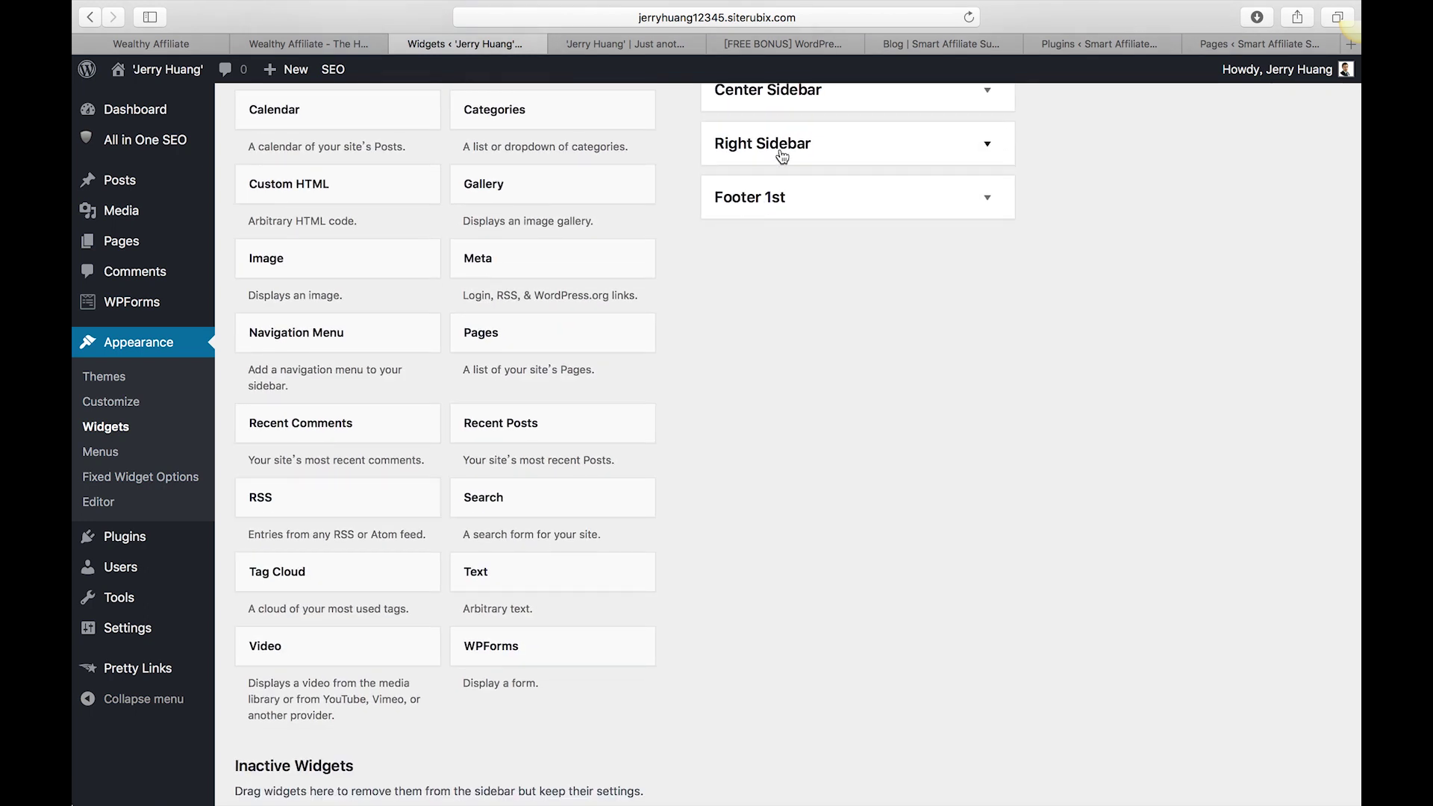
scroll(597, 351, up, 3)
drag(576, 329, 612, 345)
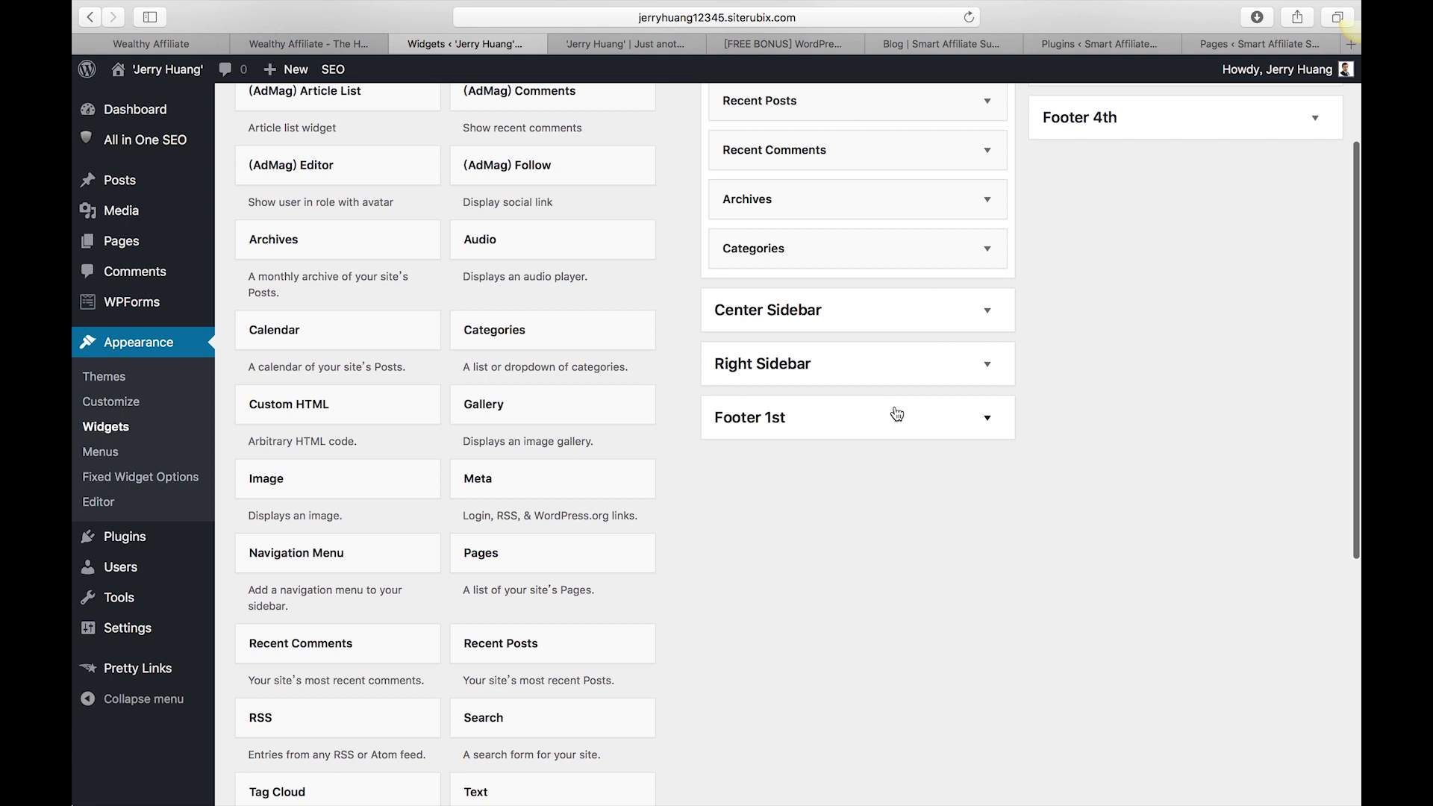
scroll(893, 410, up, 2)
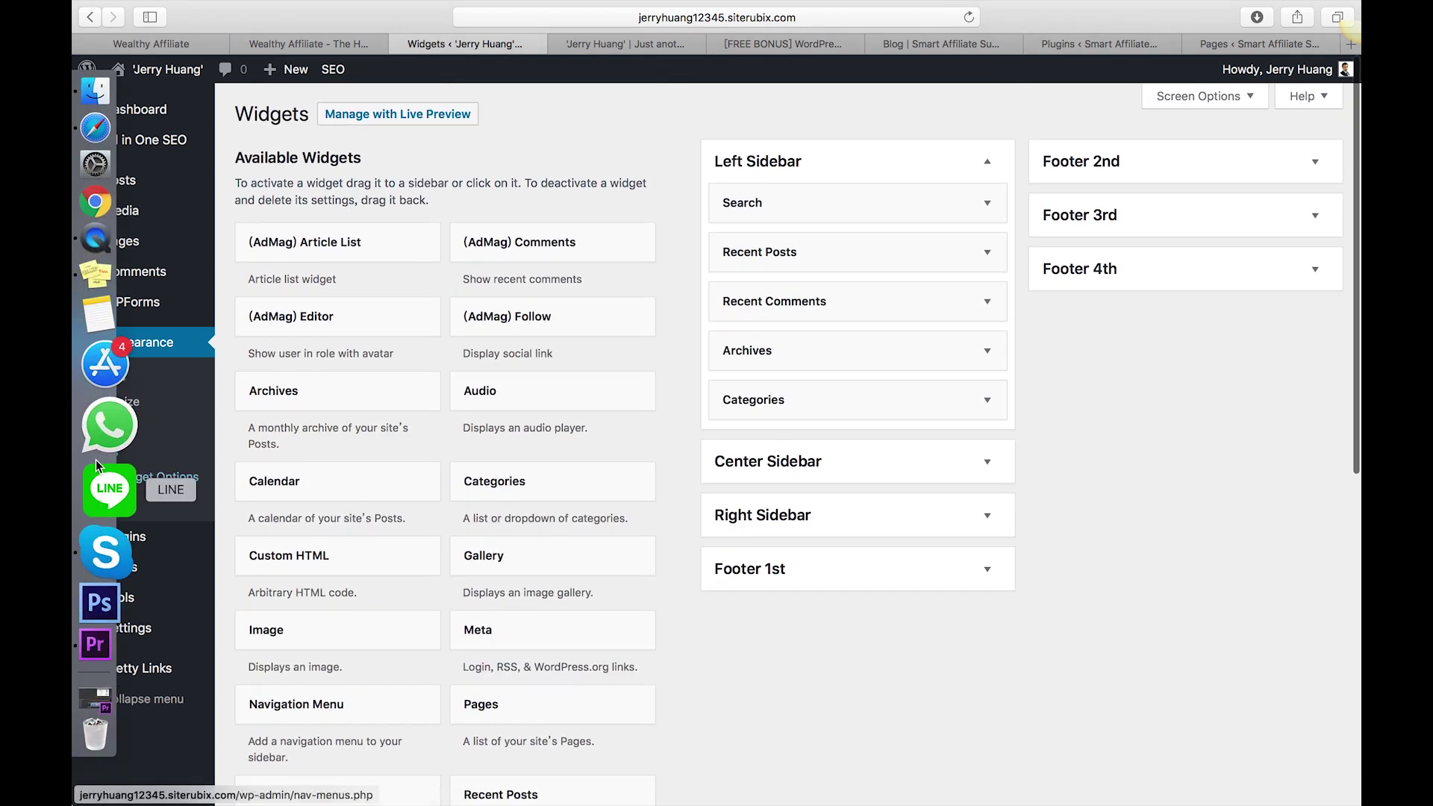
Step: Create a new navigation menu named "Main Menu"
click(117, 455)
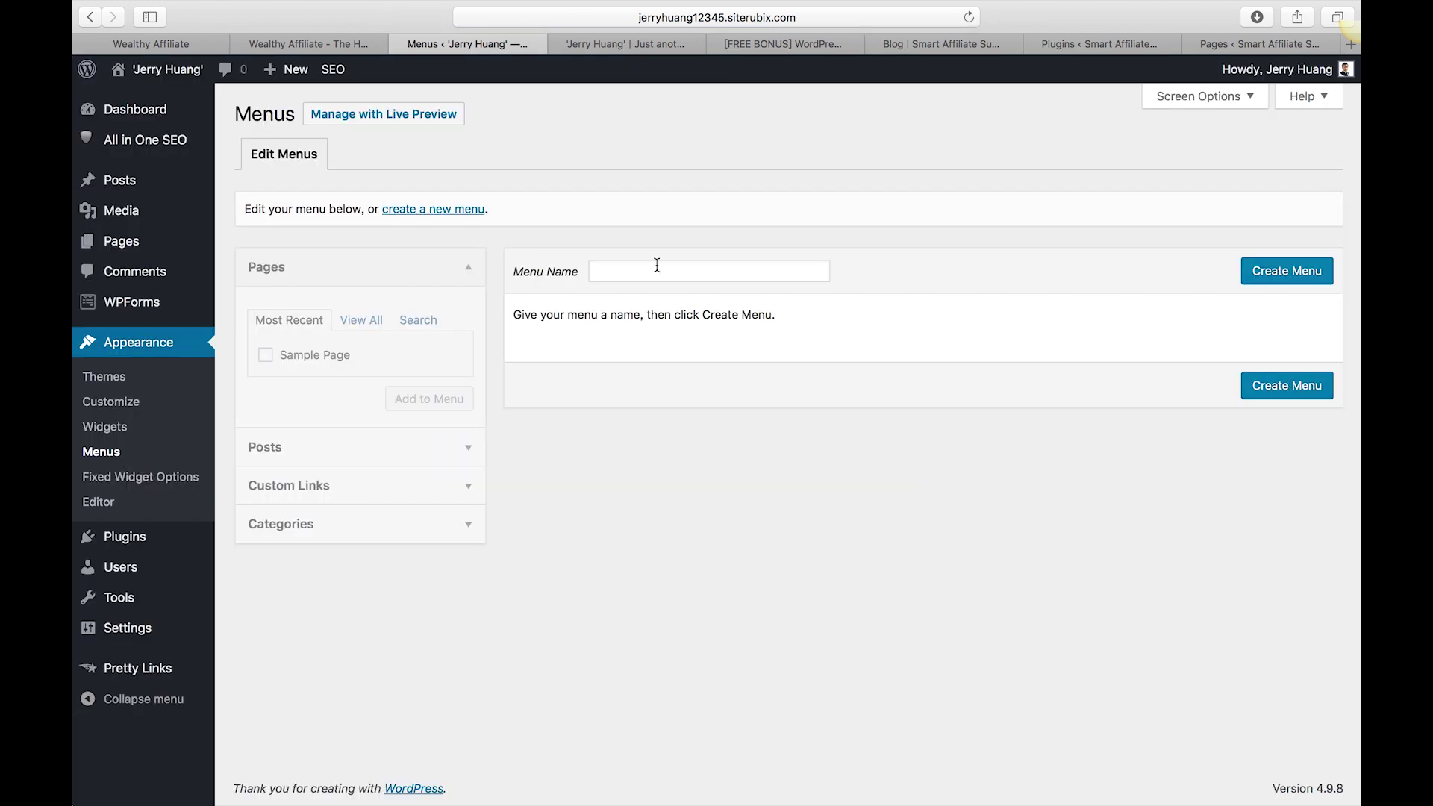
click(657, 266)
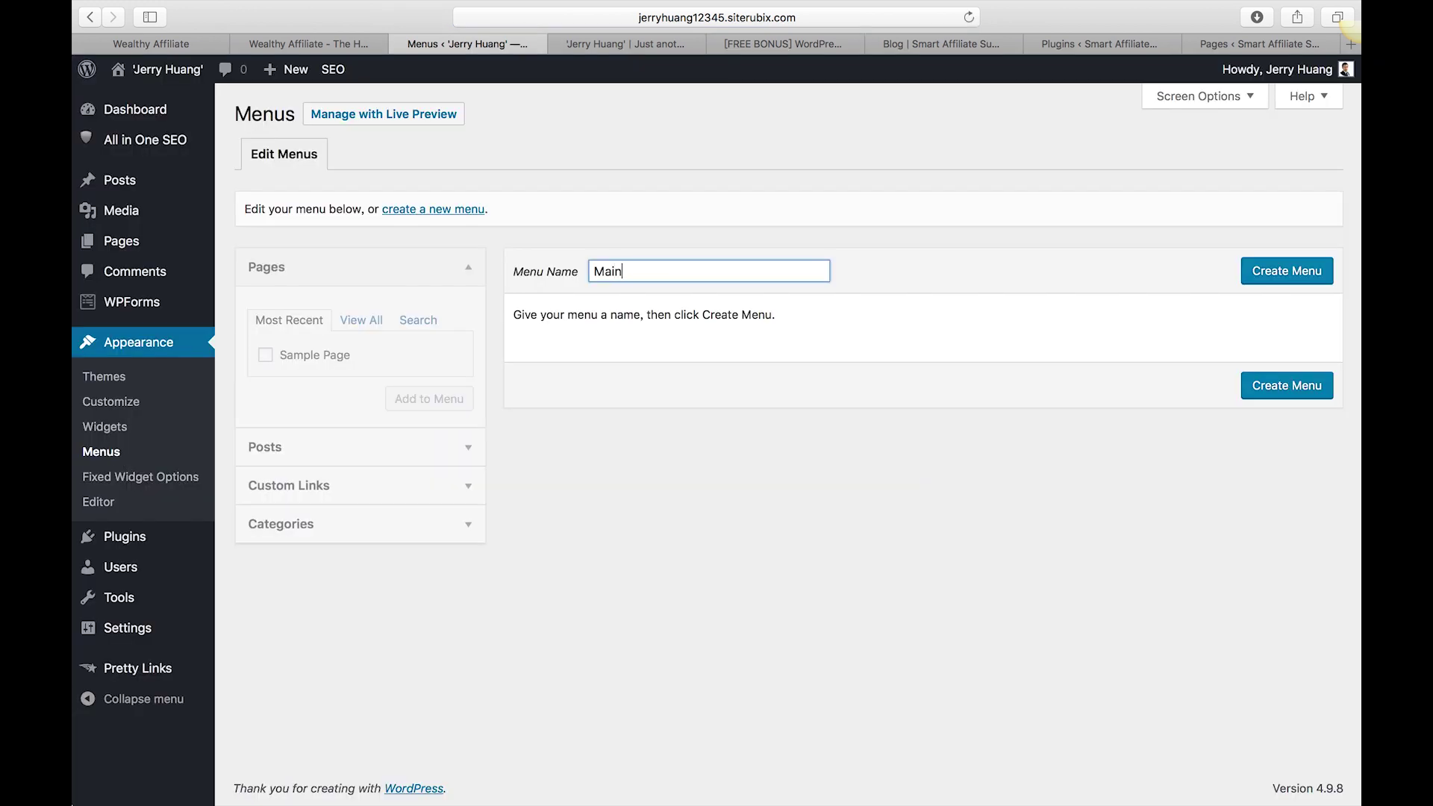
text(Main Menu)
click(1277, 272)
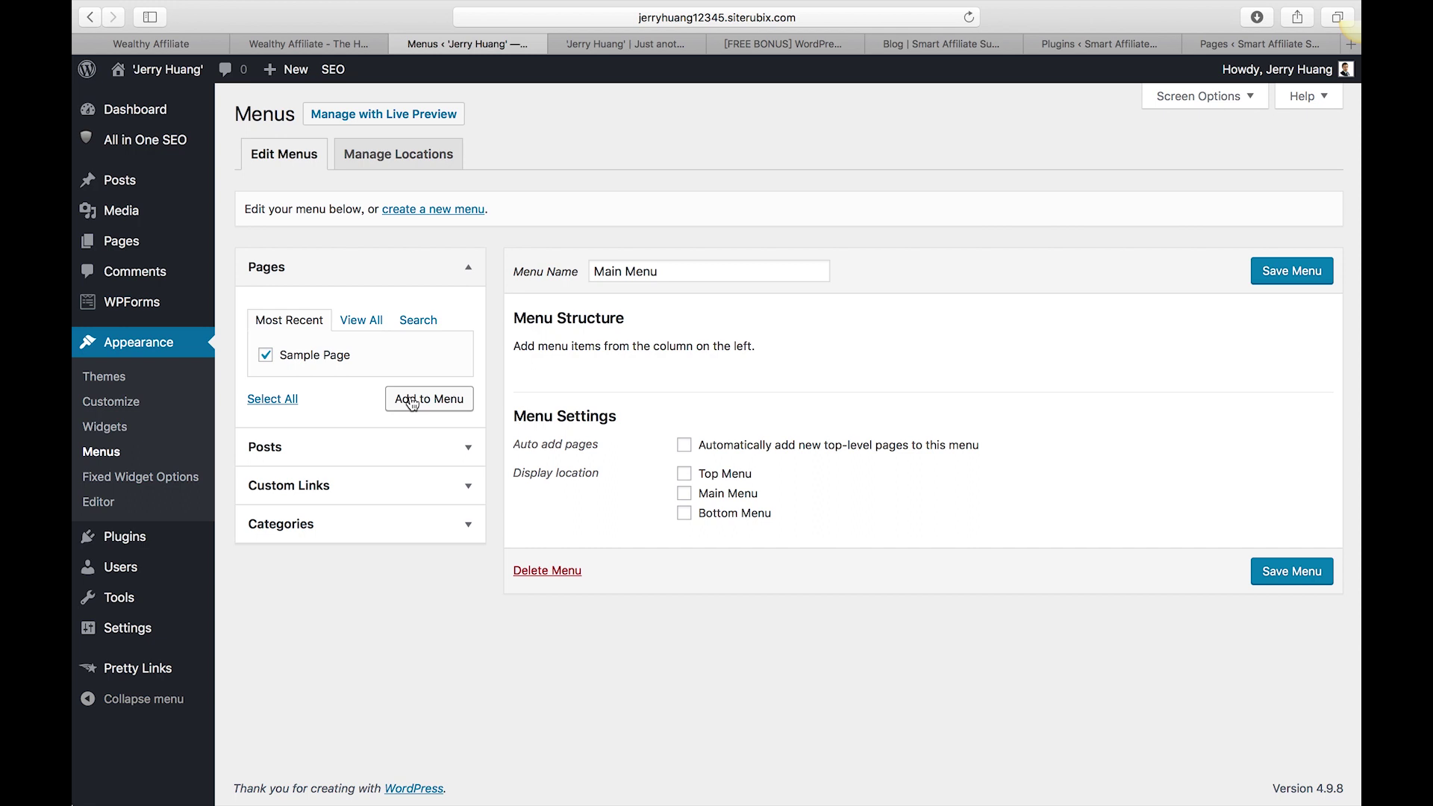
Step: Add the Sample Page and the "Hello world!" post to the Main Menu
click(426, 407)
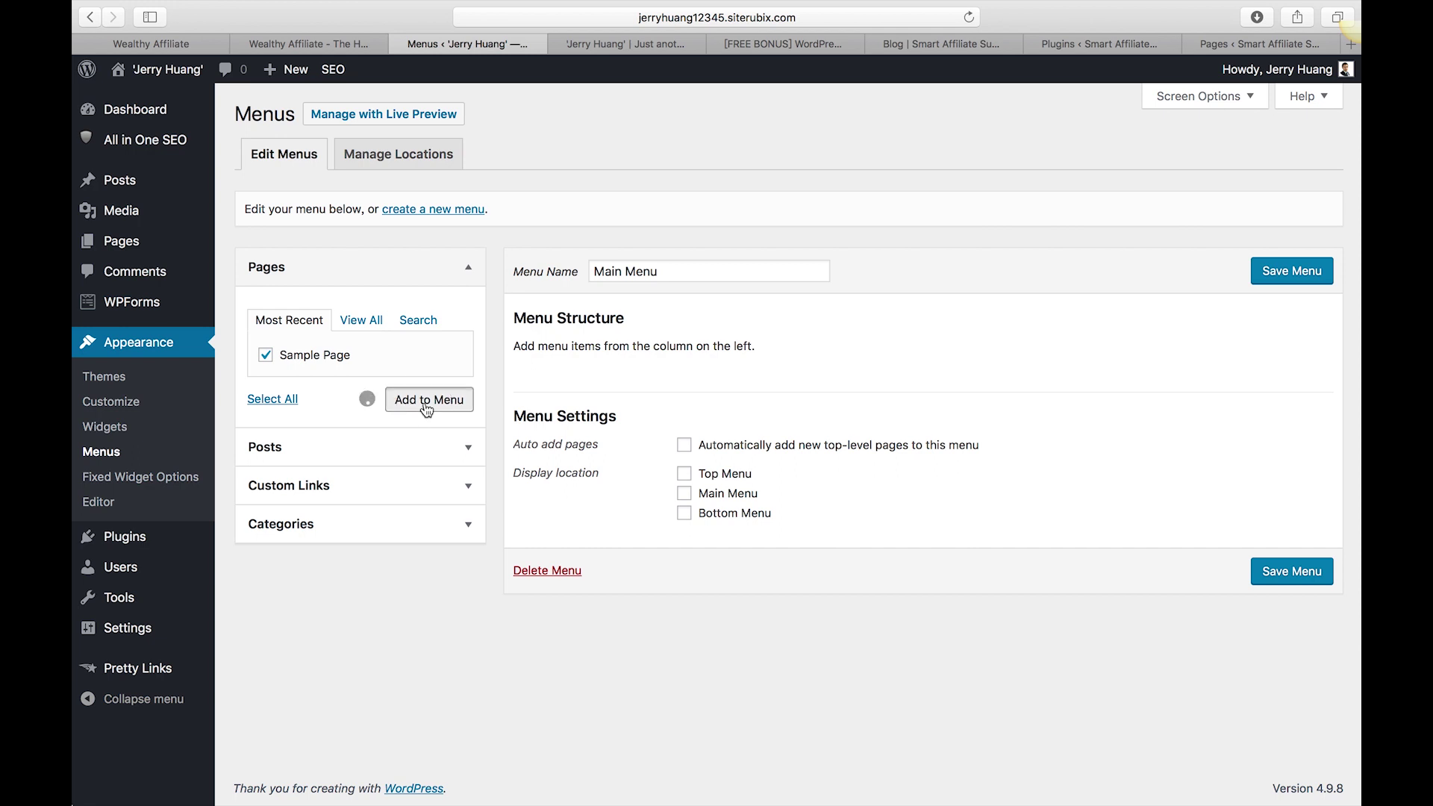
click(414, 448)
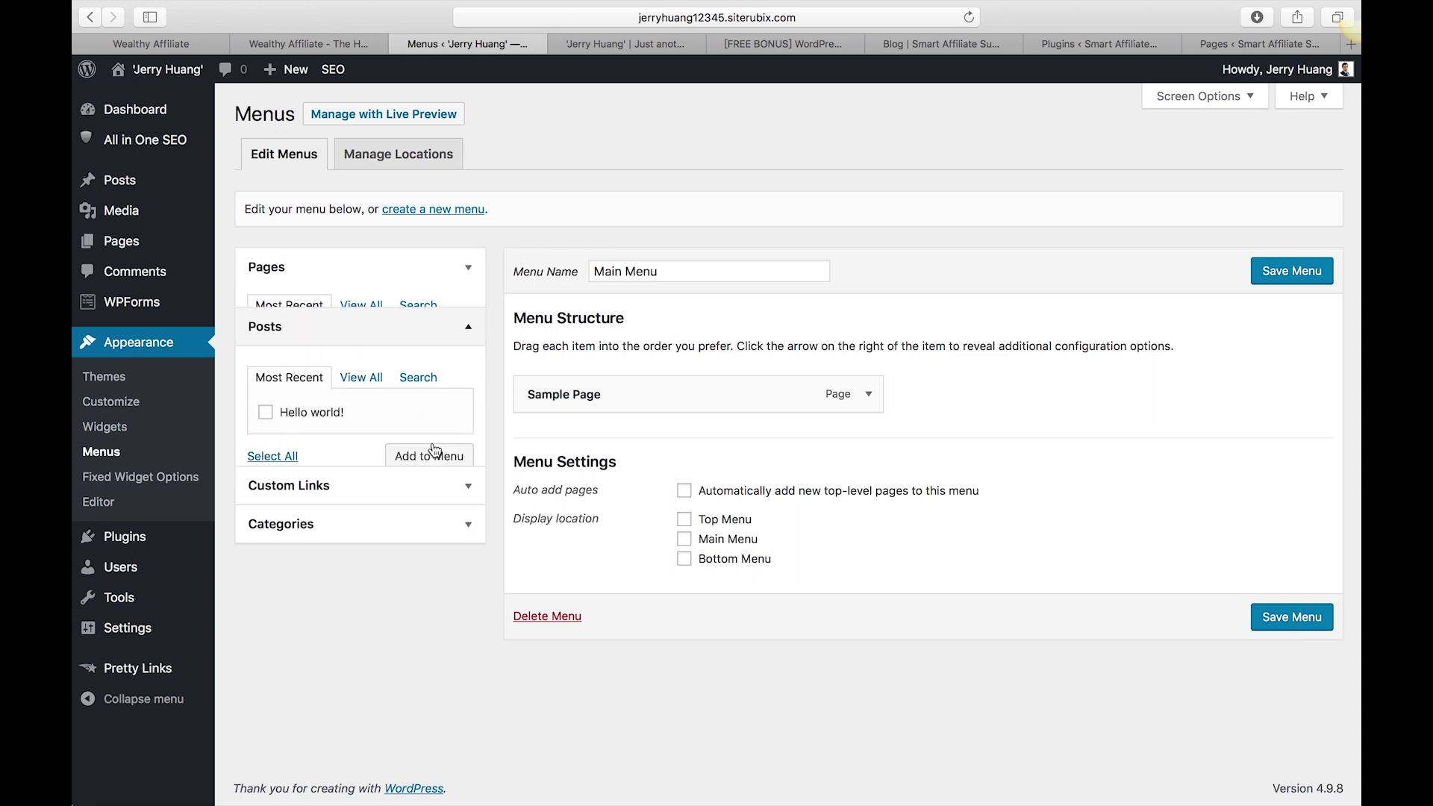
click(427, 438)
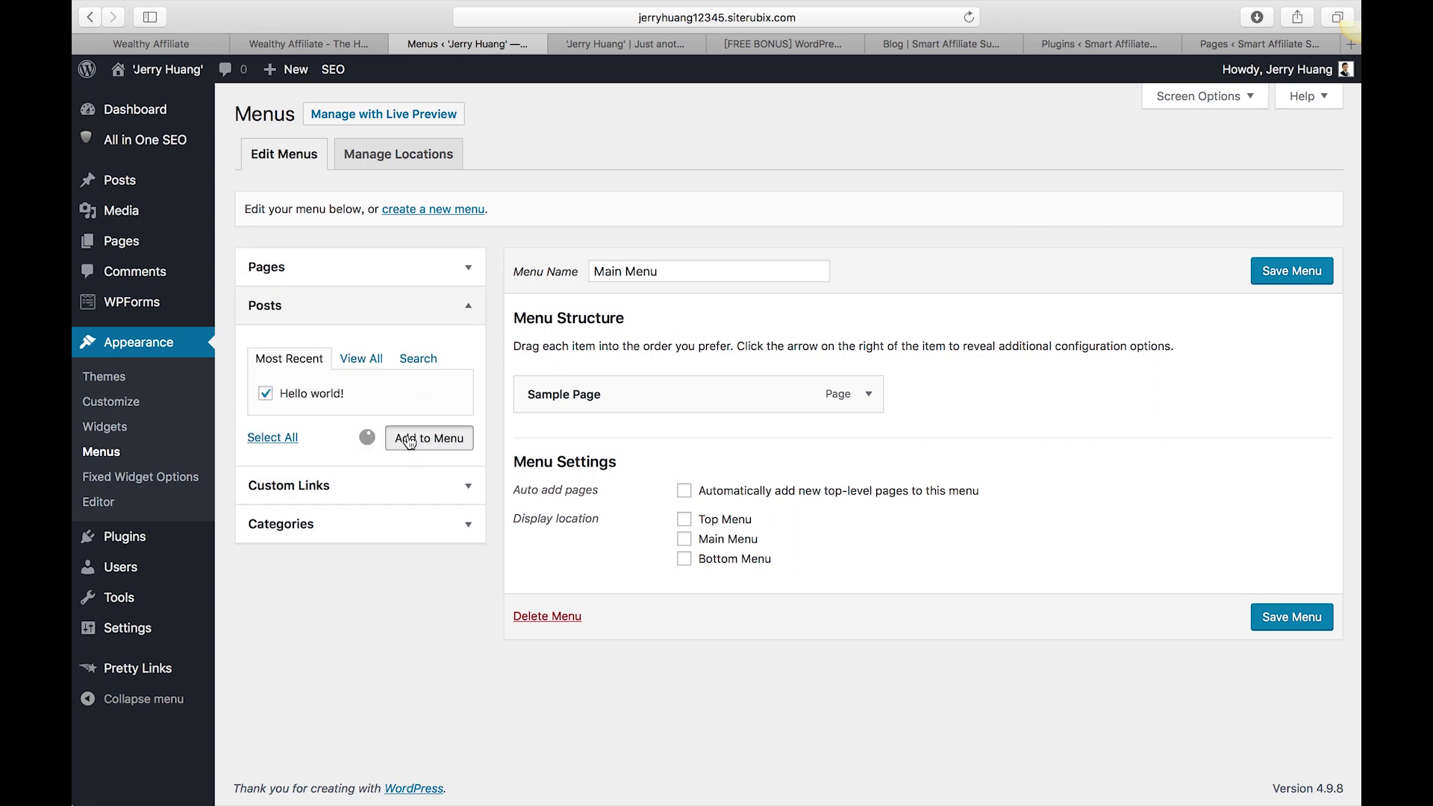
Step: Add a custom link to the Main Menu with the link text "Start Here" and the URL "http:/#"
click(447, 488)
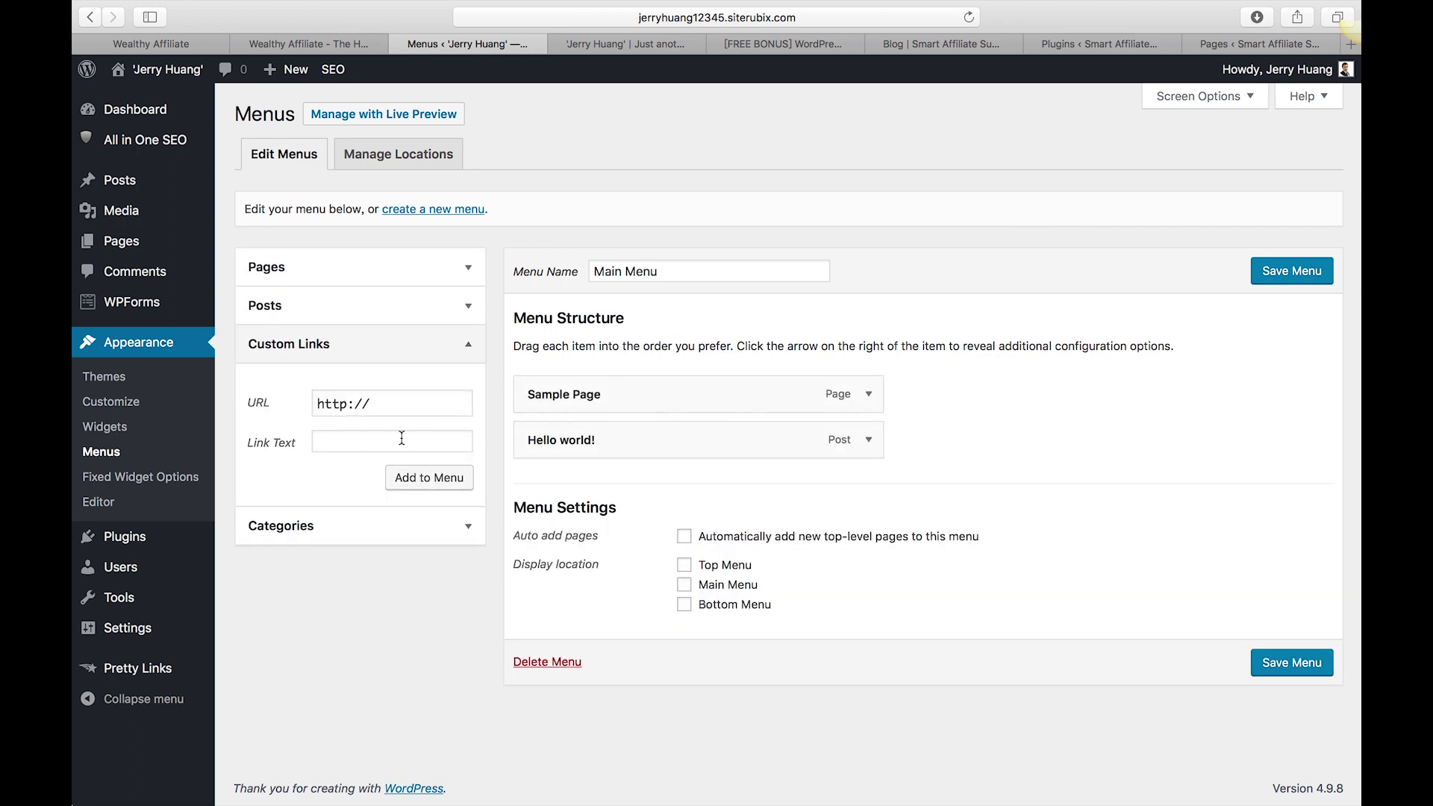
click(389, 438)
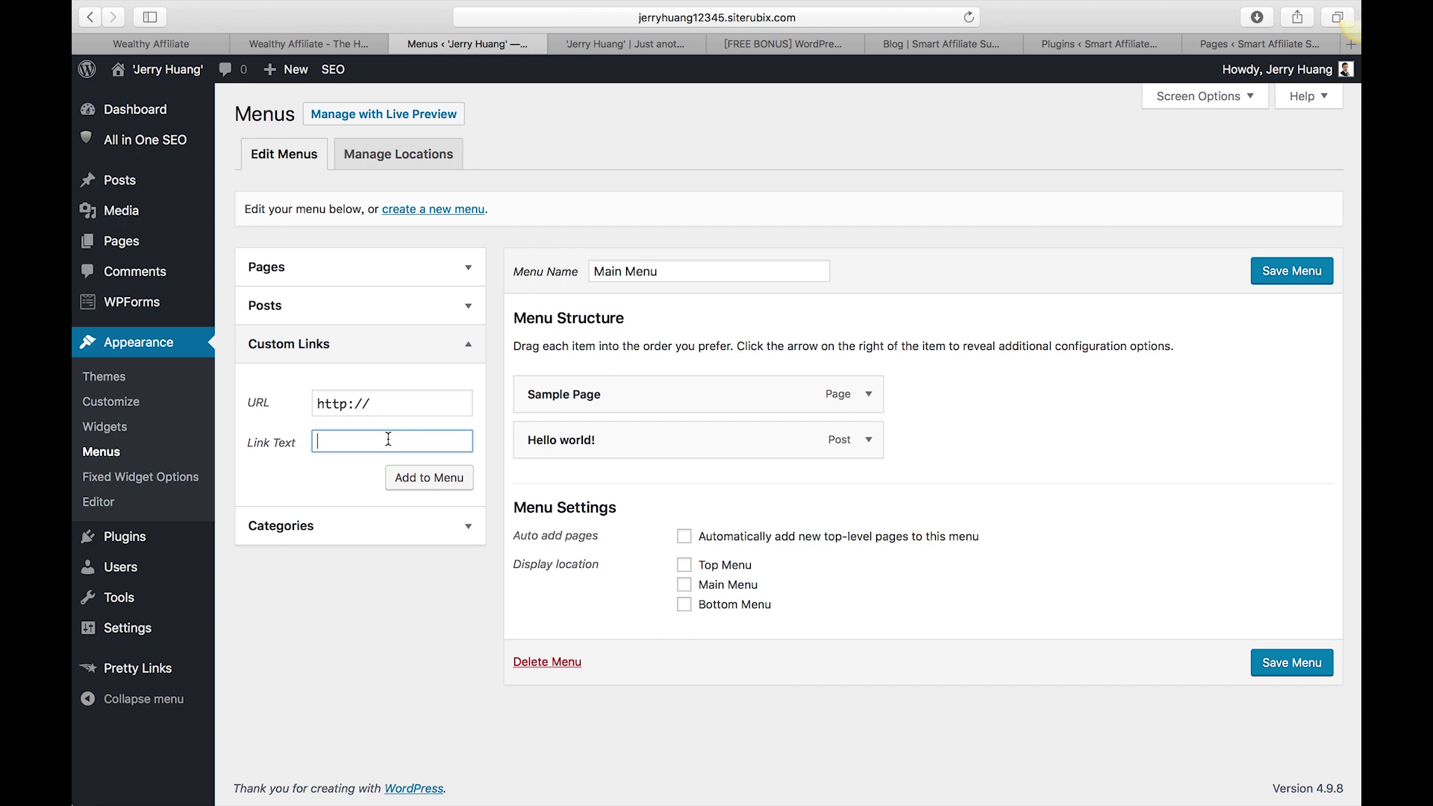
click(430, 484)
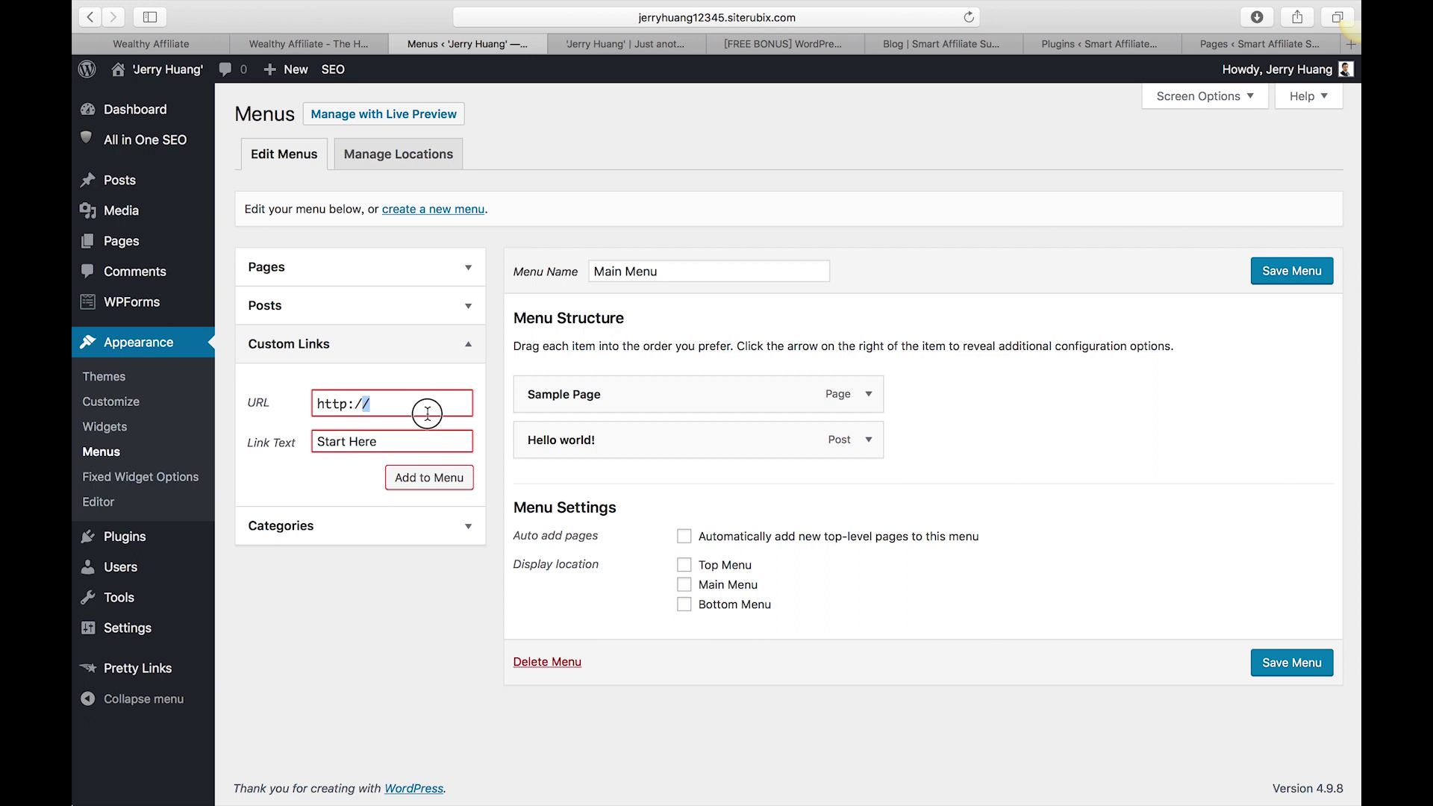
text(#)
click(432, 484)
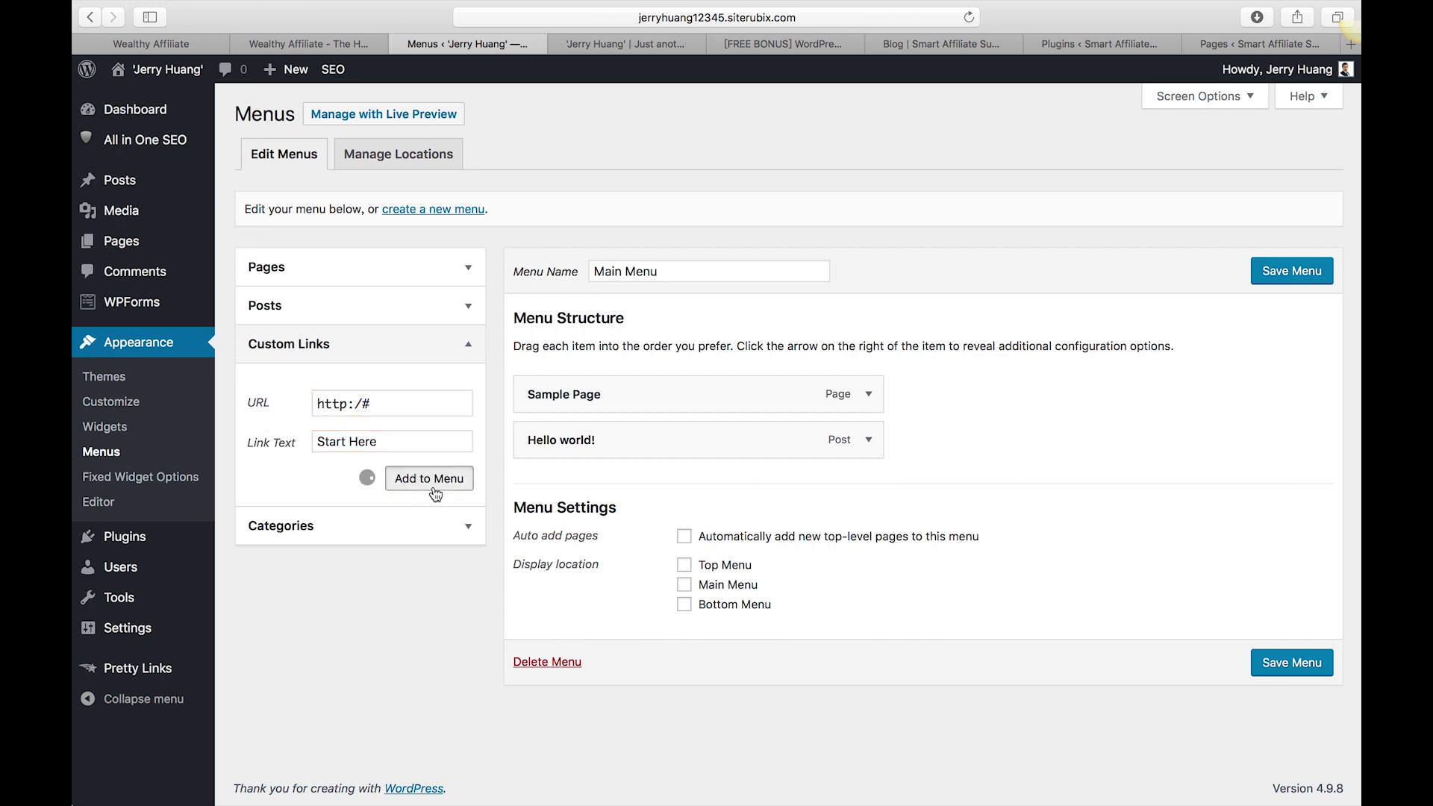
Step: Place the "Start Here" link first in the Main Menu, nest Sample Page beneath it as a sub item, and save the menu
drag(774, 487, 730, 375)
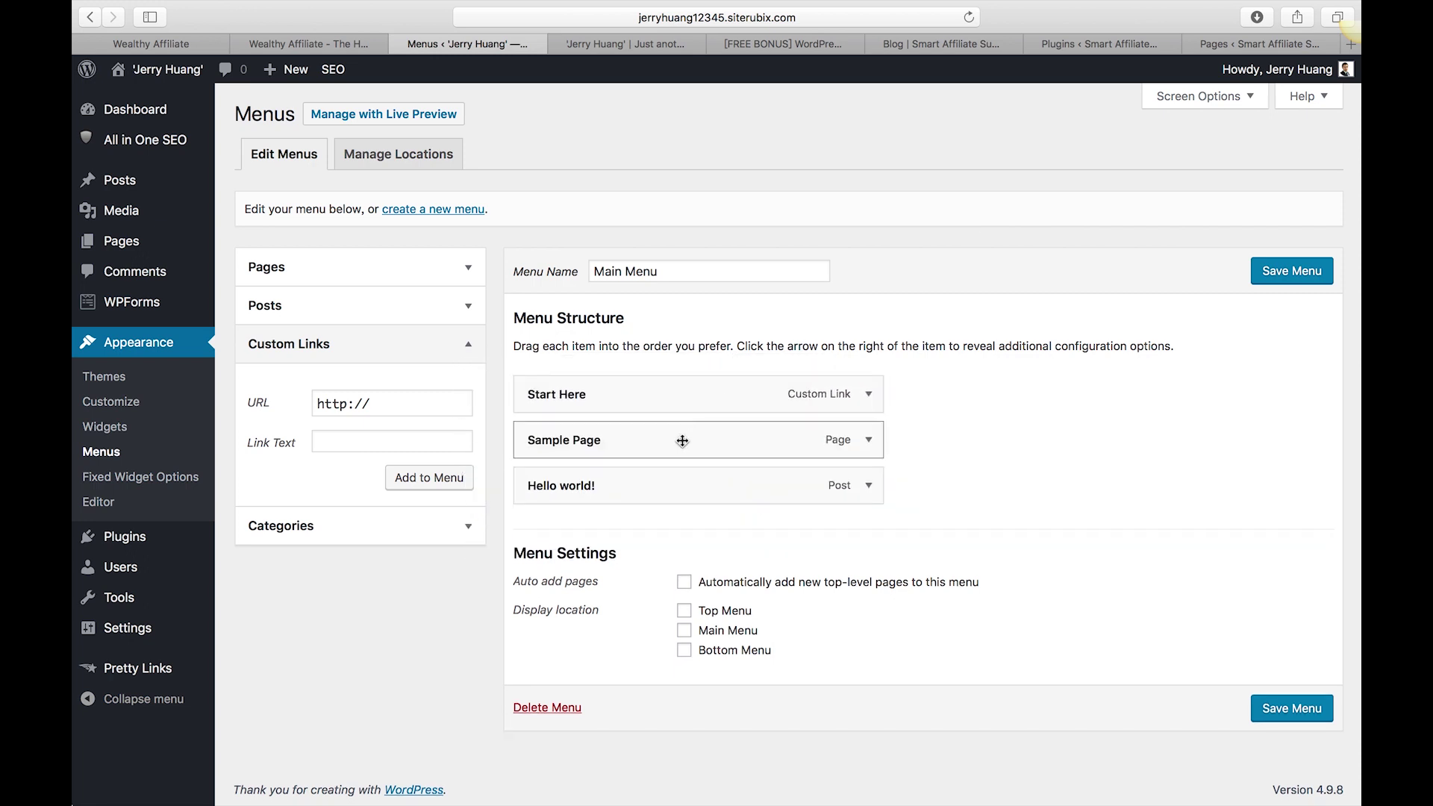
drag(664, 447, 694, 446)
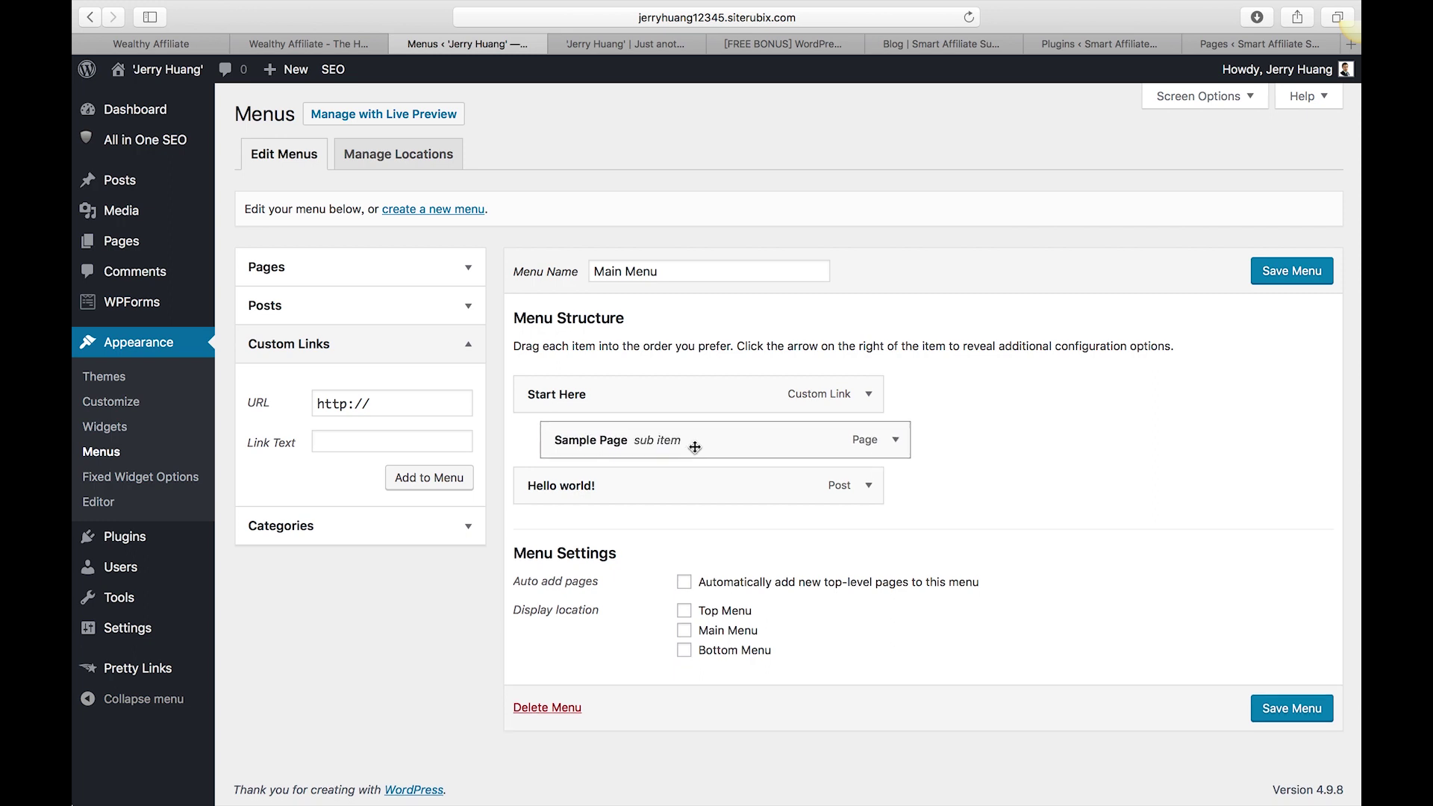
click(1323, 274)
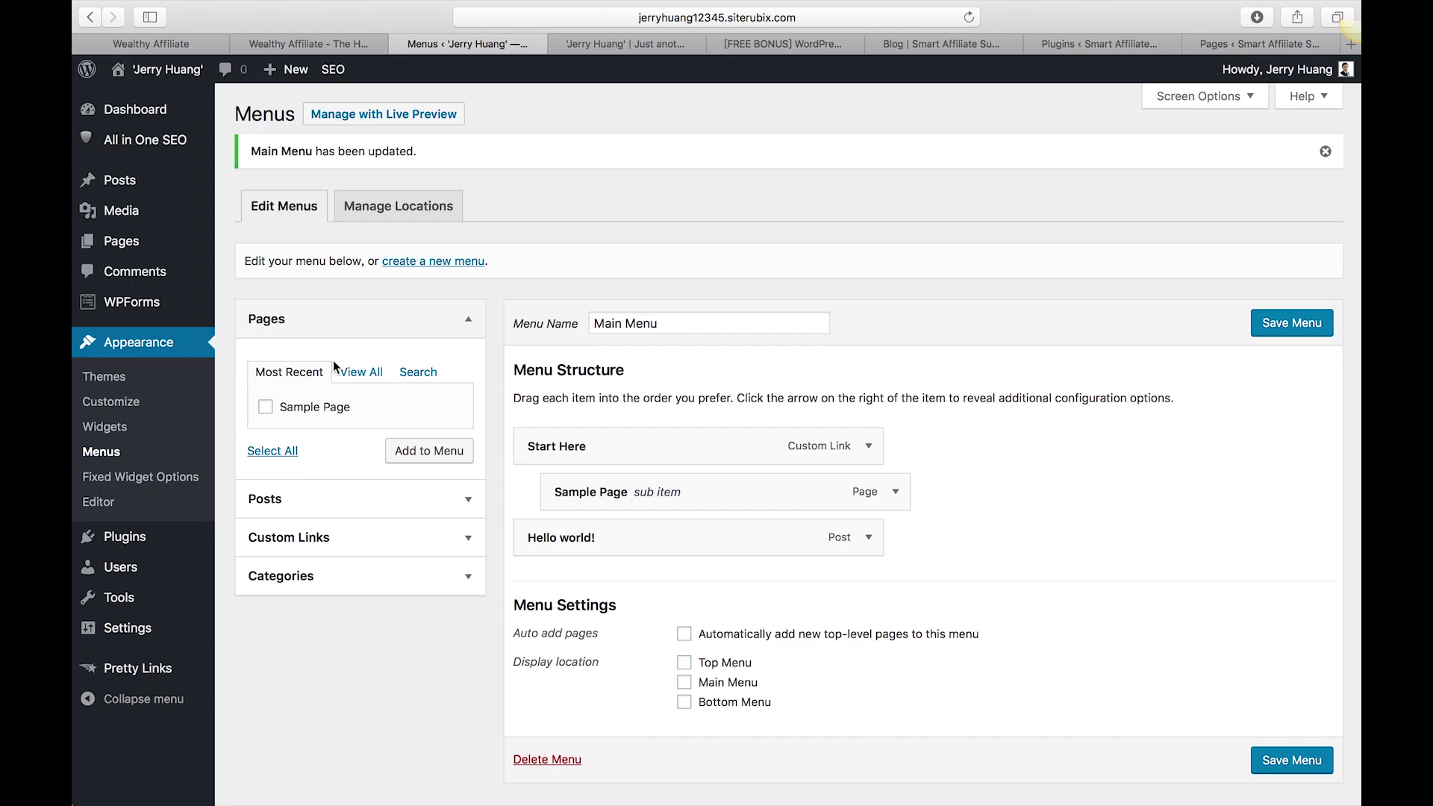
Step: Preview the draft Privacy Policy page from the site's page list, examine its sections, and close the preview
mouse_move(161, 252)
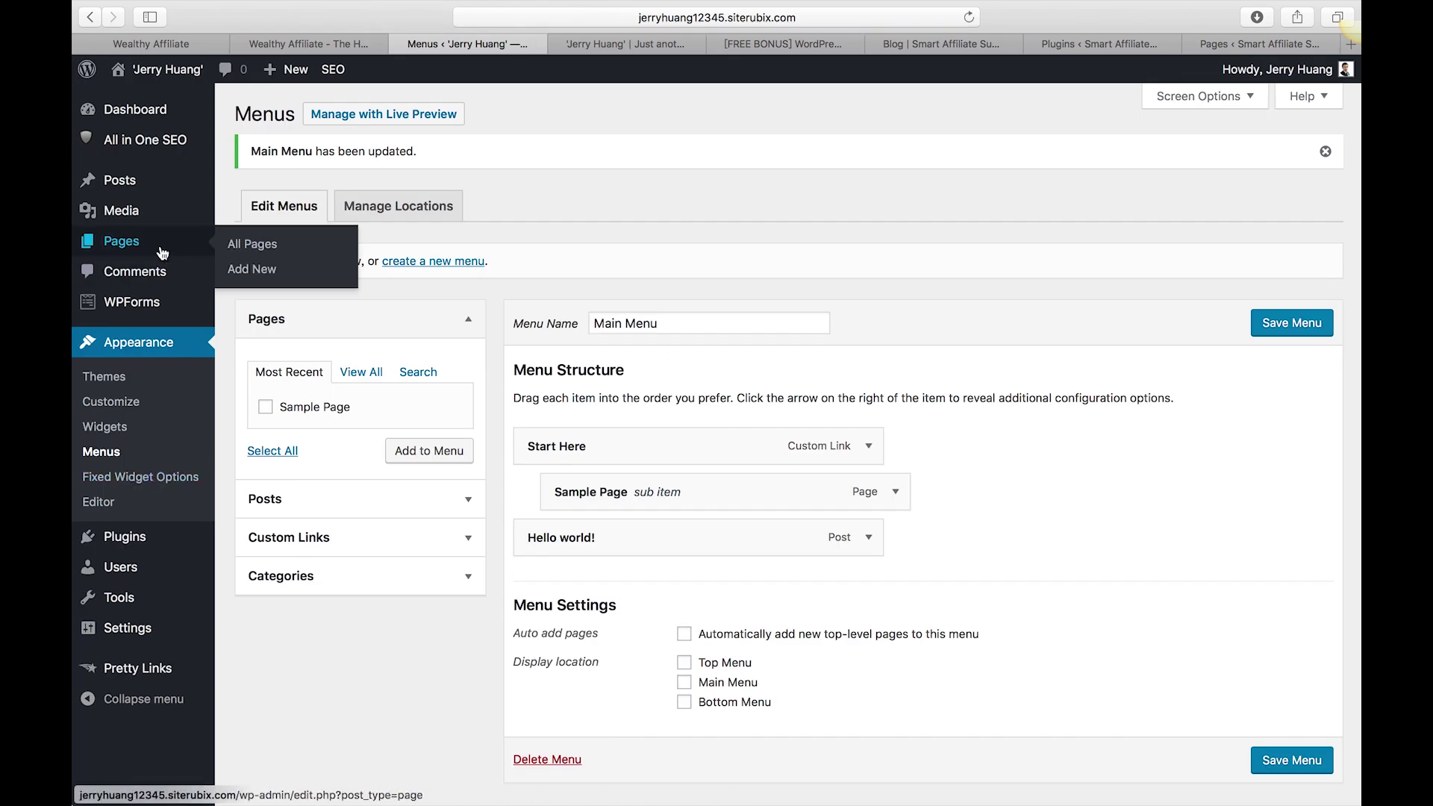
click(255, 237)
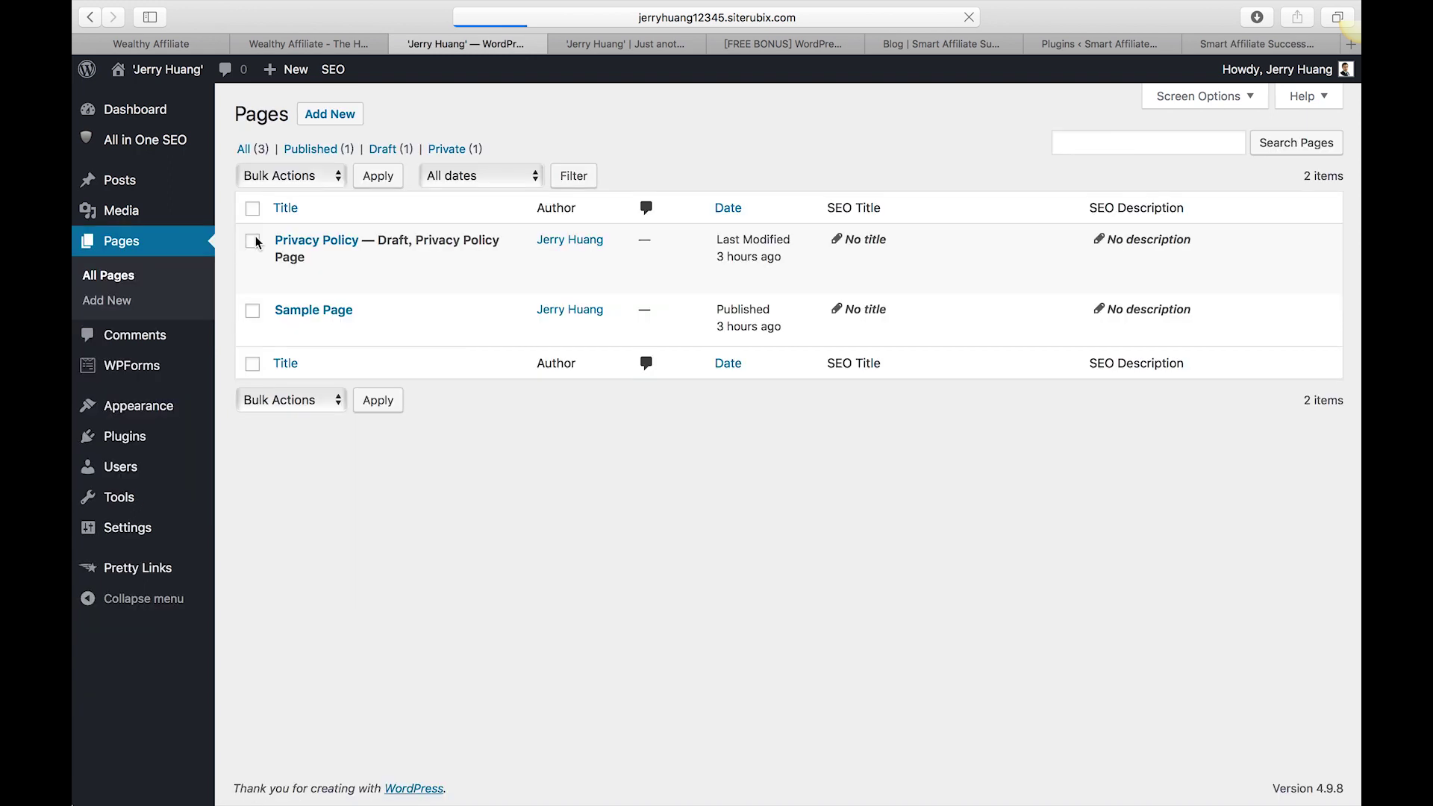
mouse_move(263, 240)
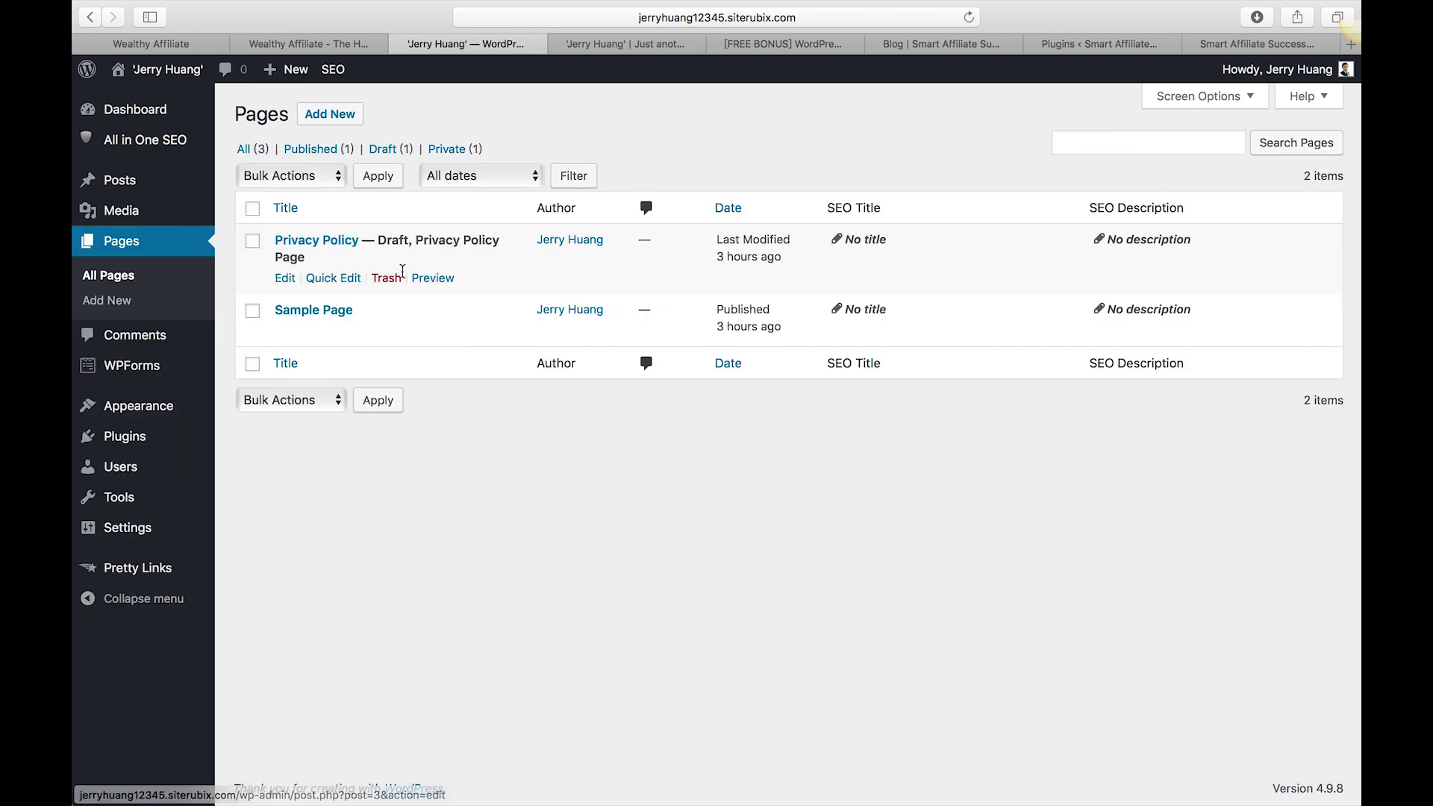
right_click(430, 284)
click(431, 287)
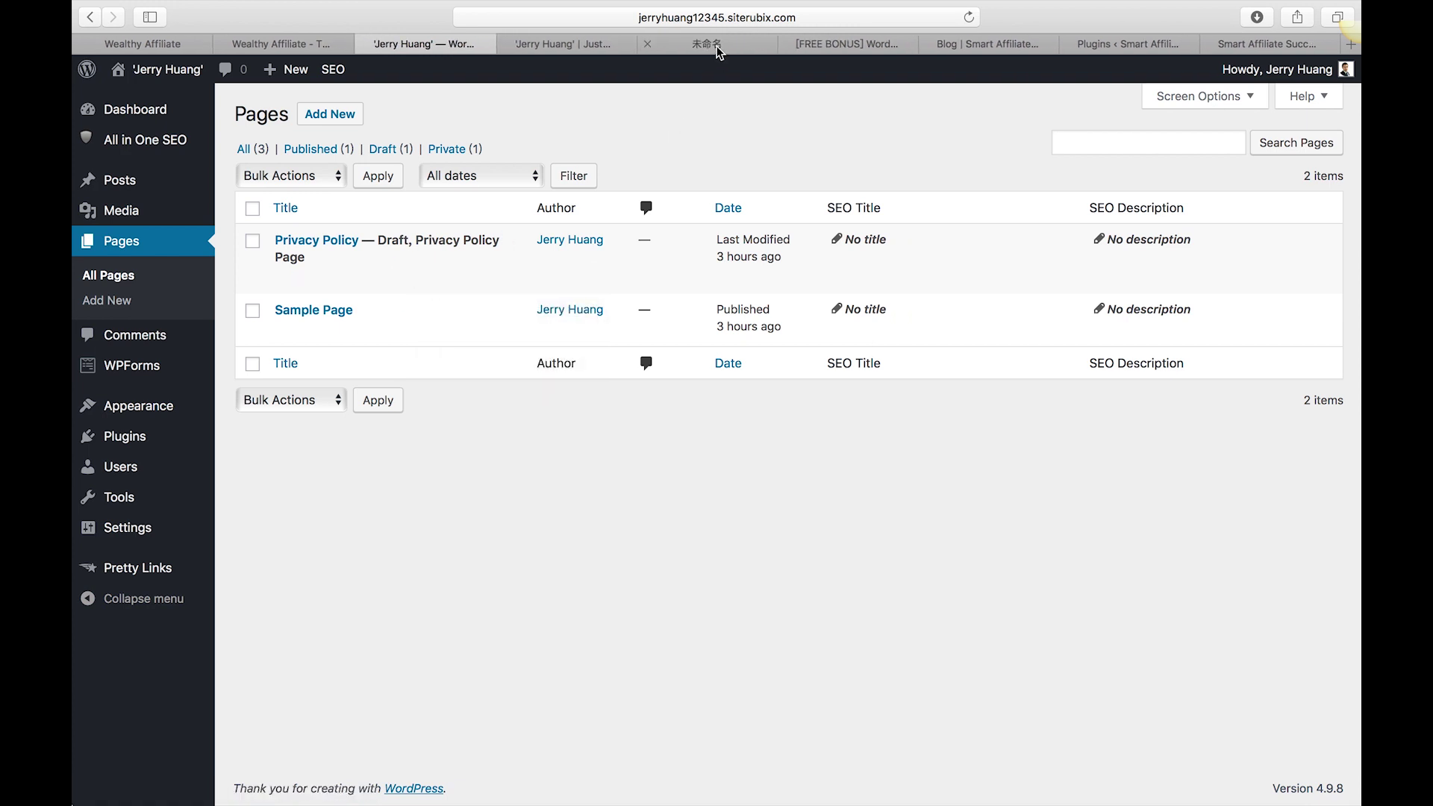
click(719, 50)
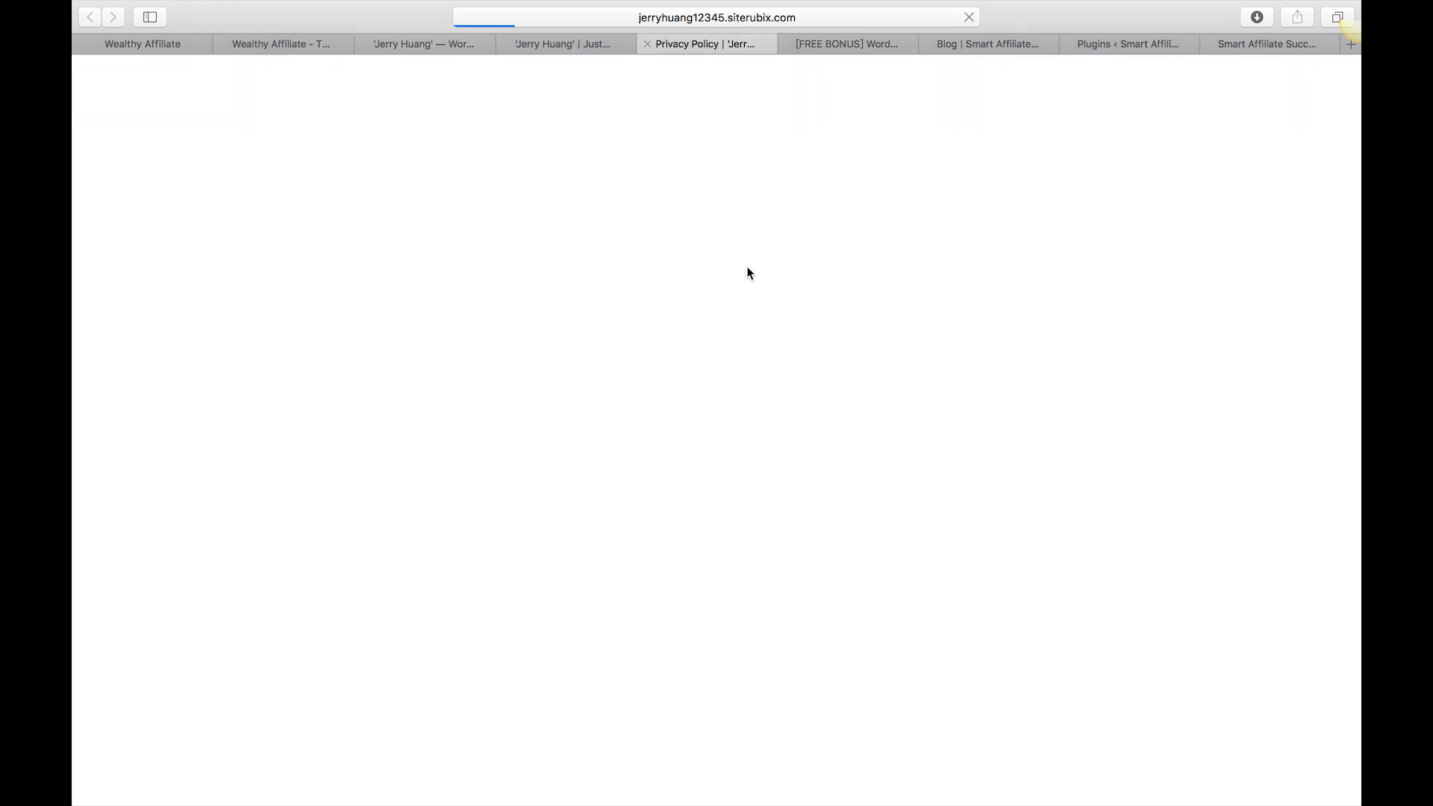
scroll(750, 337, down, 3)
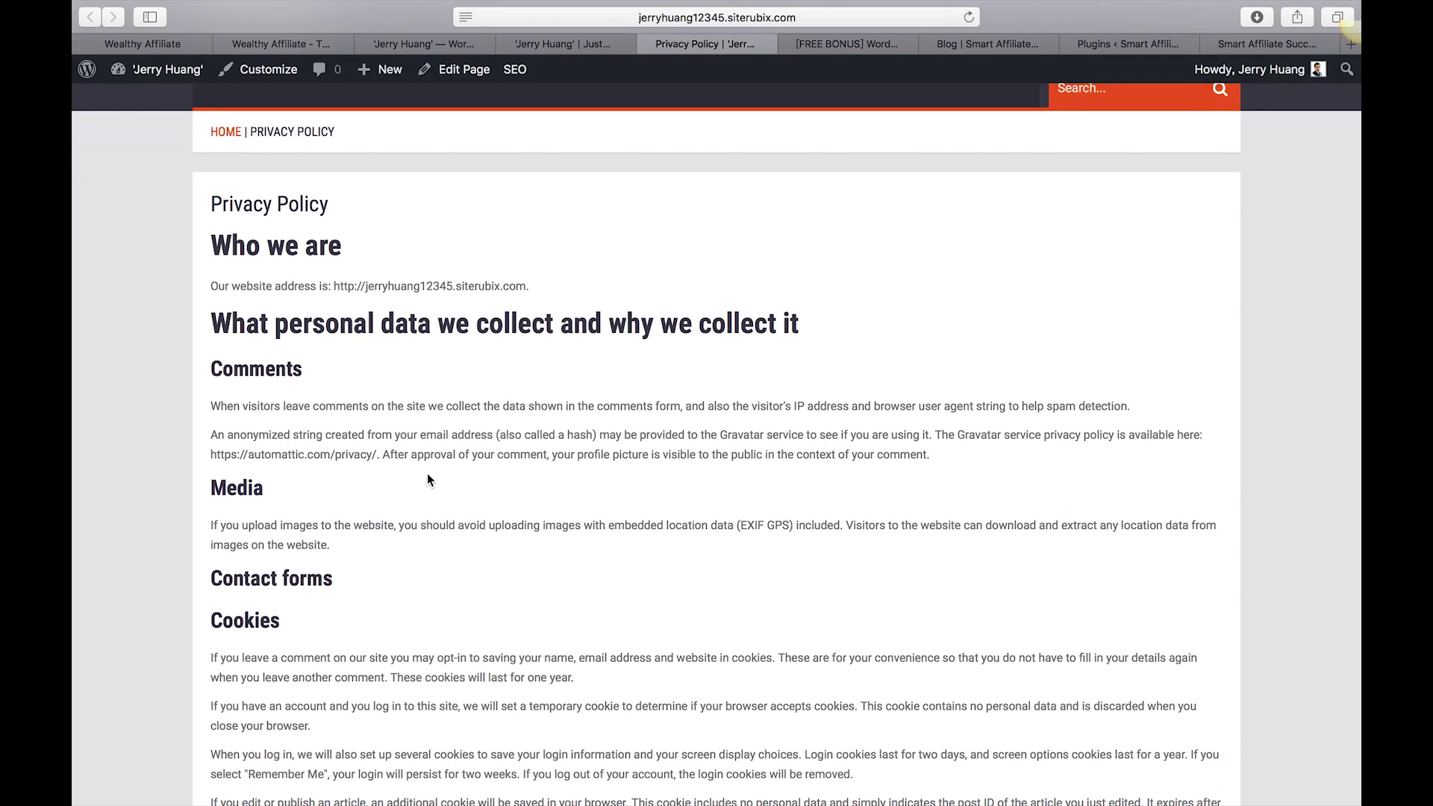
scroll(429, 478, down, 5)
scroll(427, 474, down, 7)
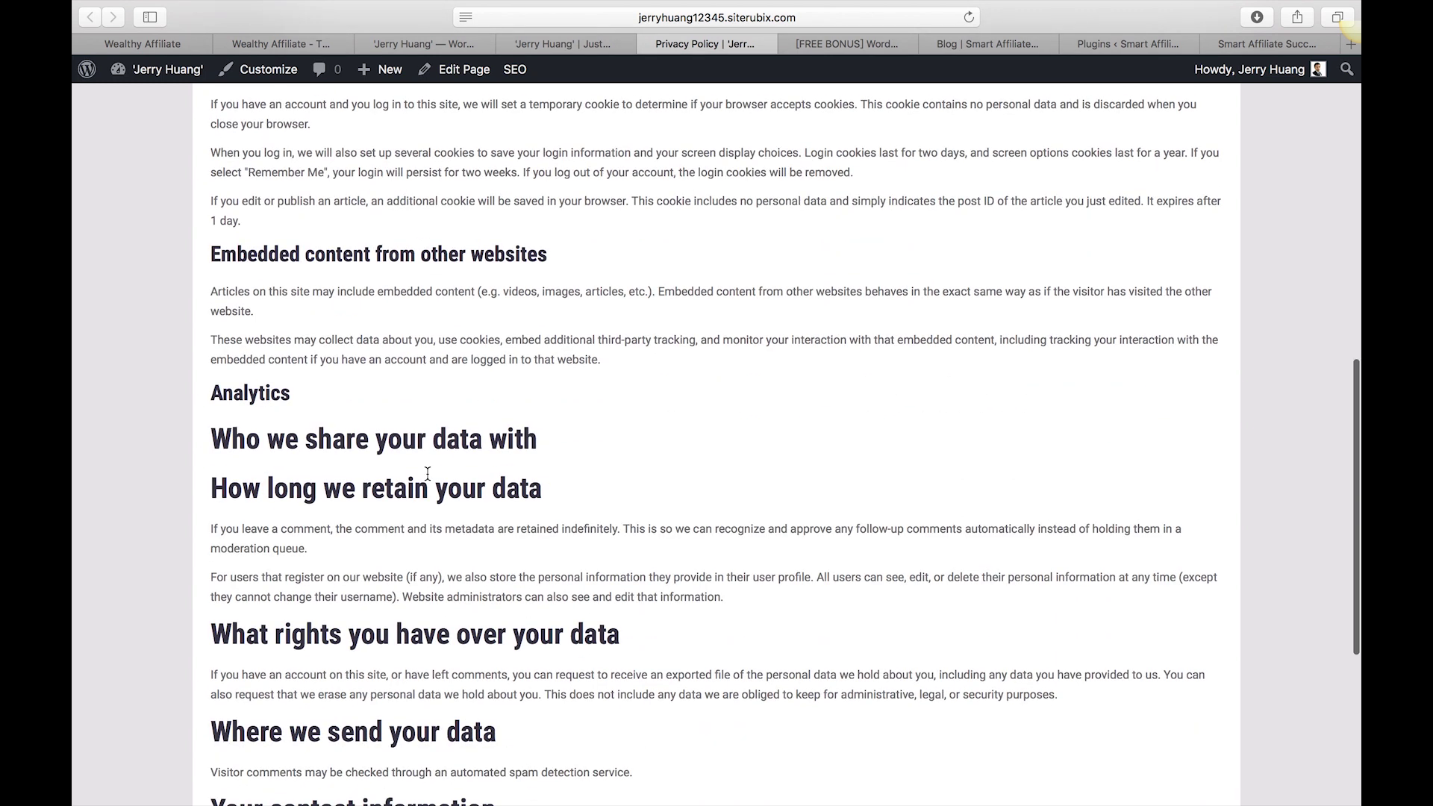
scroll(427, 473, up, 10)
scroll(427, 474, up, 5)
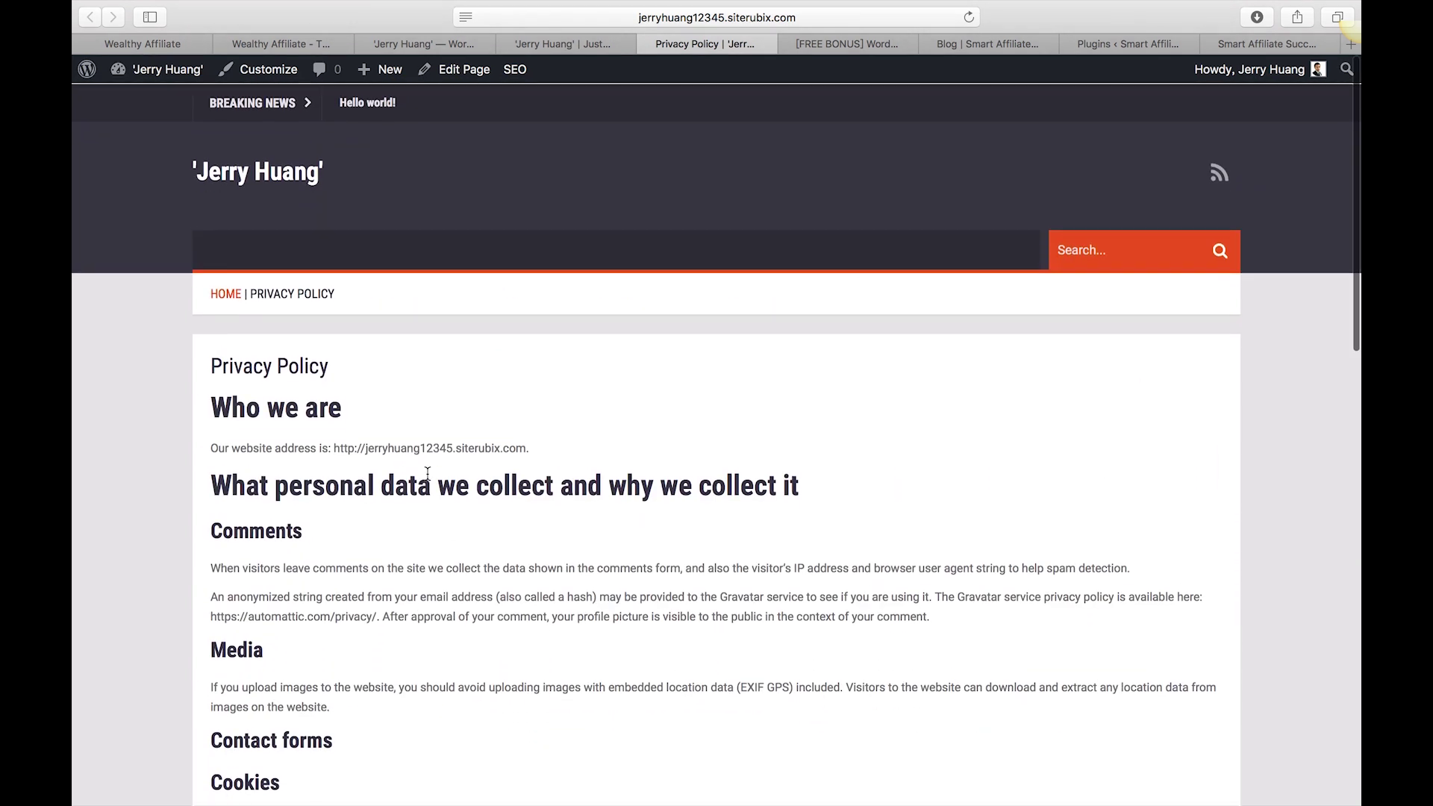
click(648, 44)
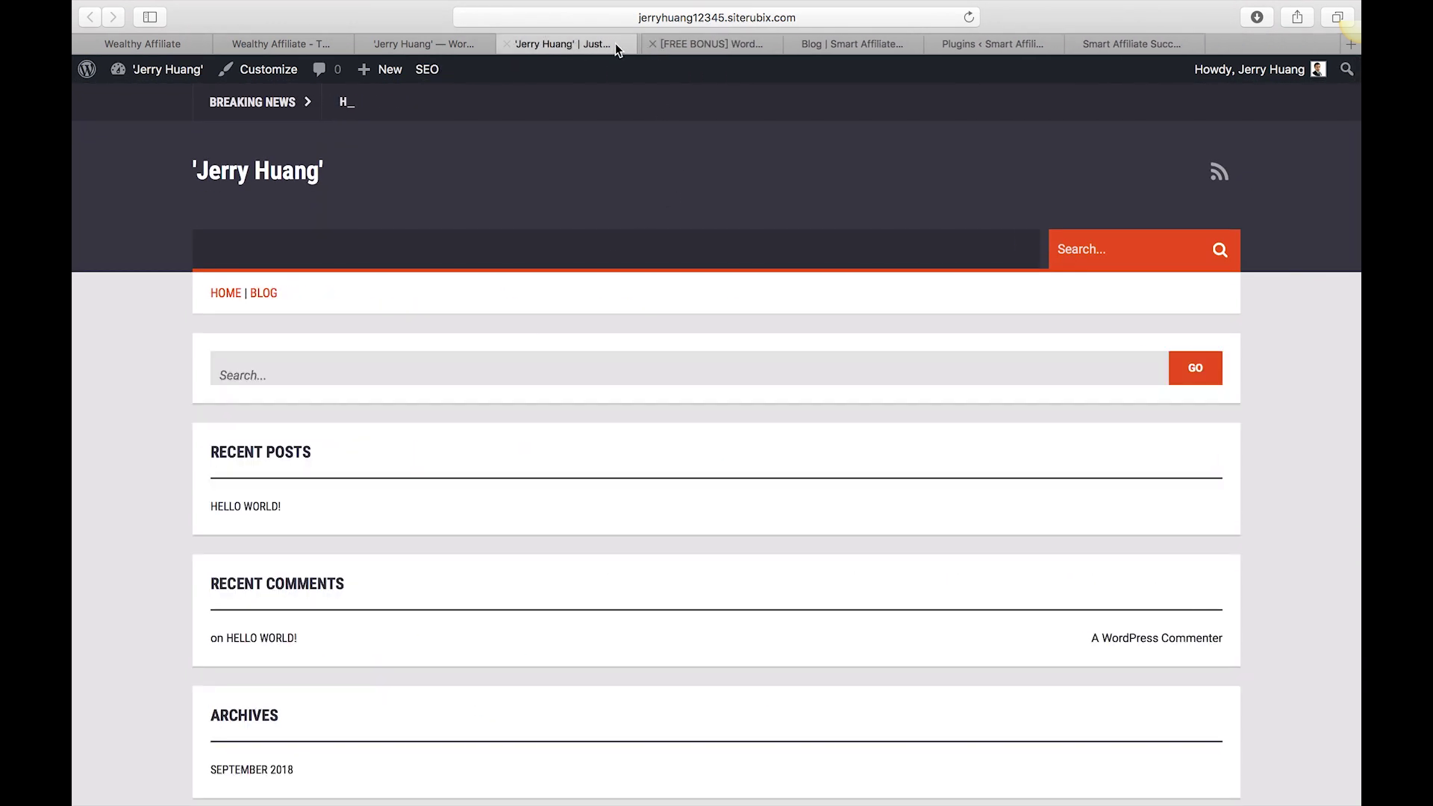
Step: Start a new page from the site's page list and title it "Contact"
click(429, 43)
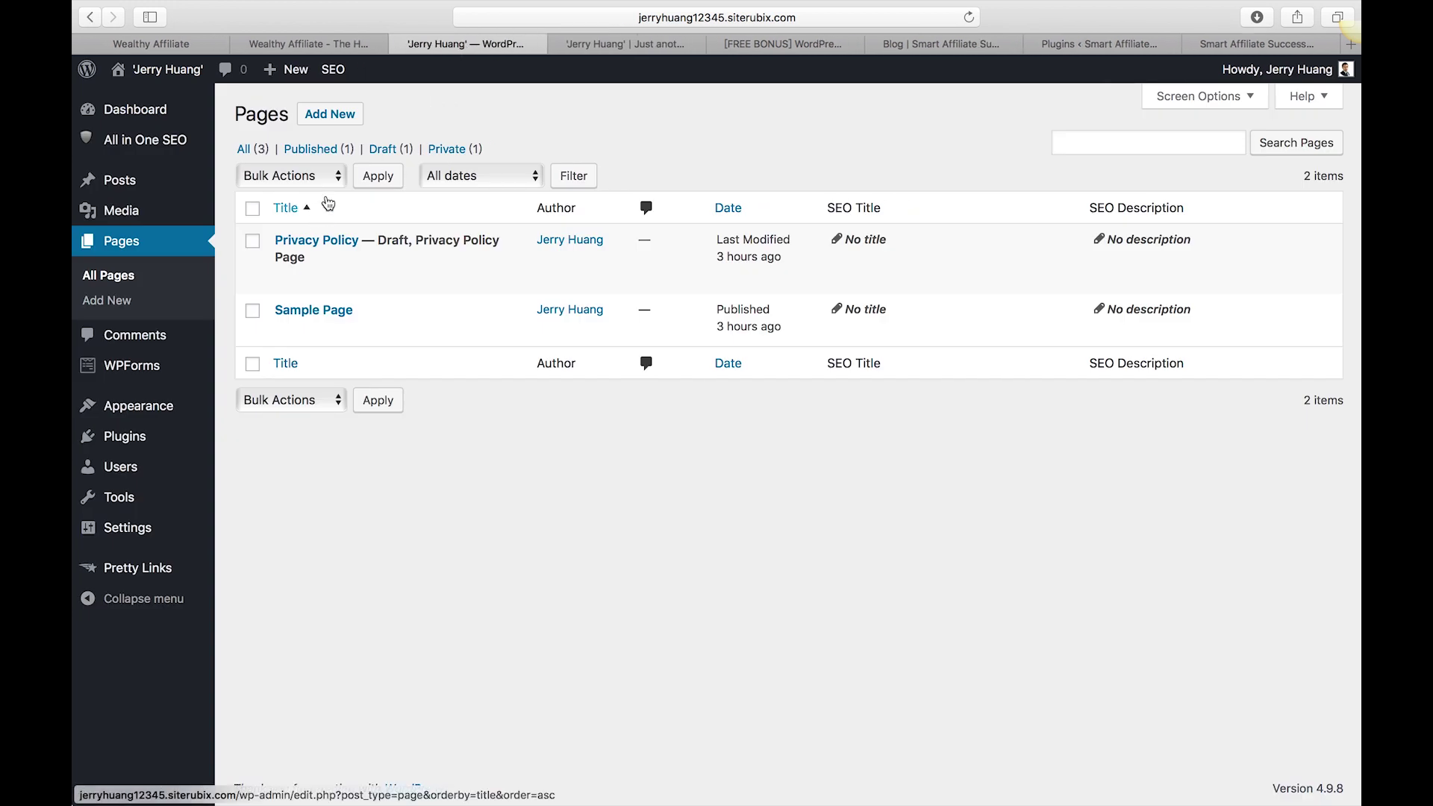
click(347, 115)
click(369, 145)
text(Contact Page)
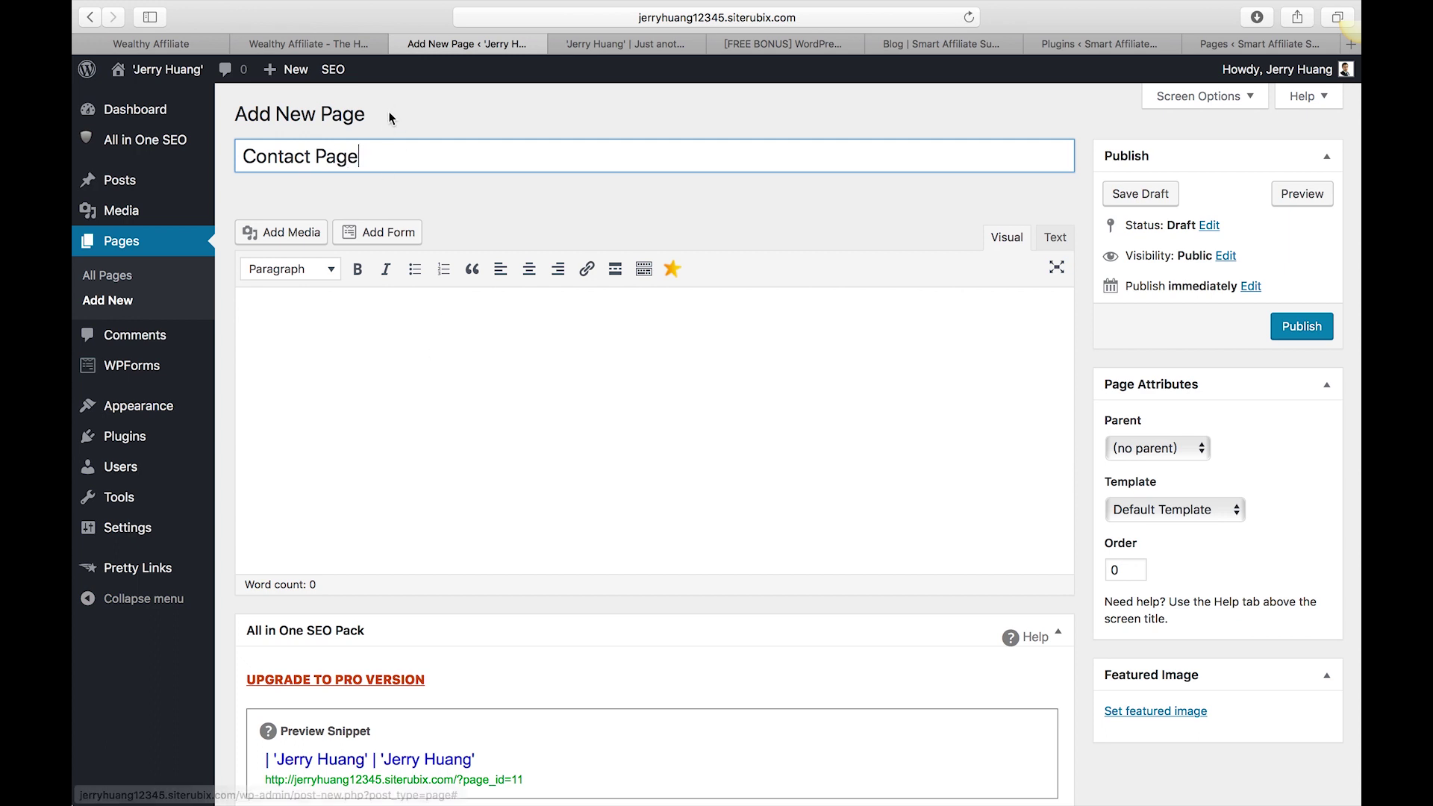
drag(375, 146, 310, 148)
key(BackSpace)
click(394, 336)
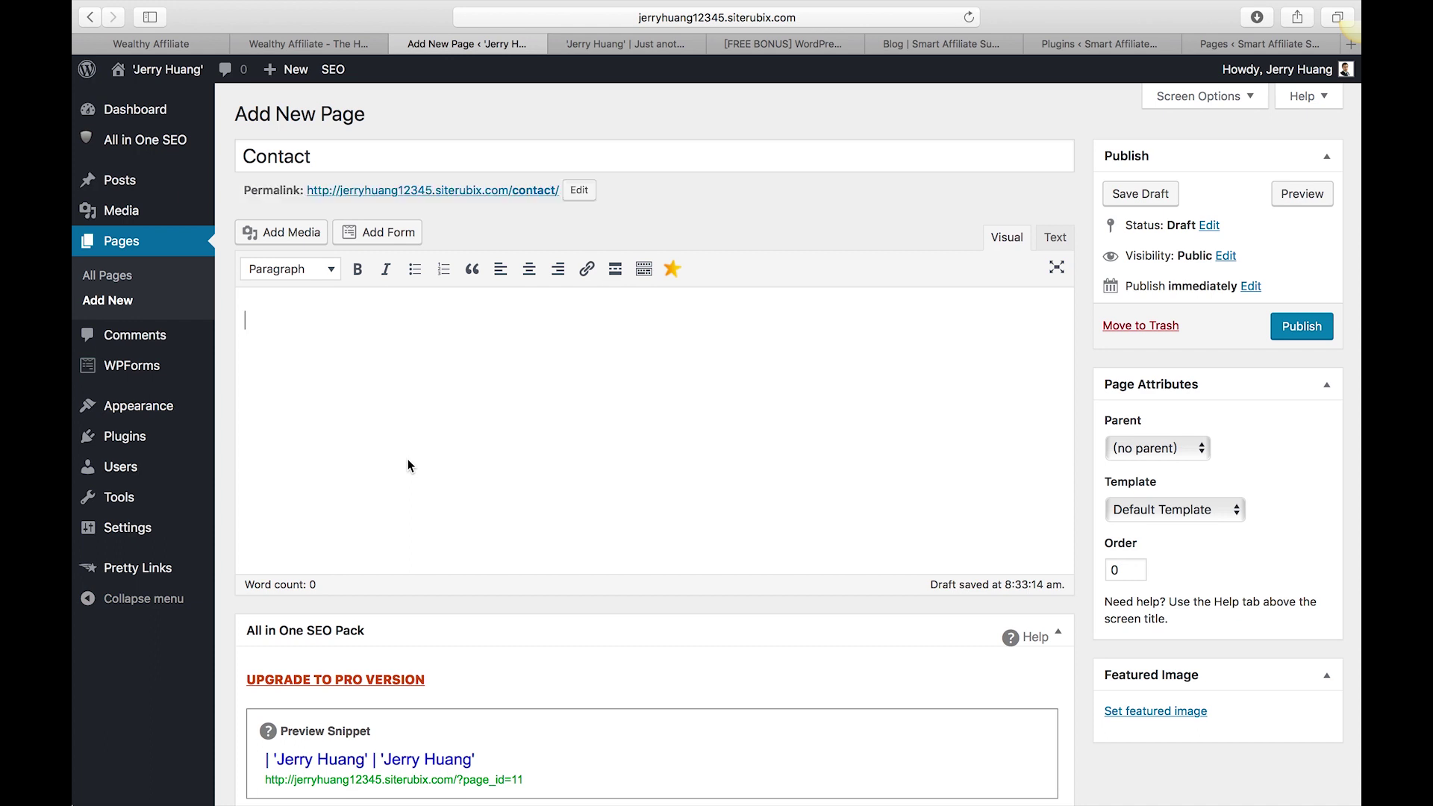
Step: Enter "Email:" as the Contact page's body text and publish the page
text(Email:)
mouse_move(190, 367)
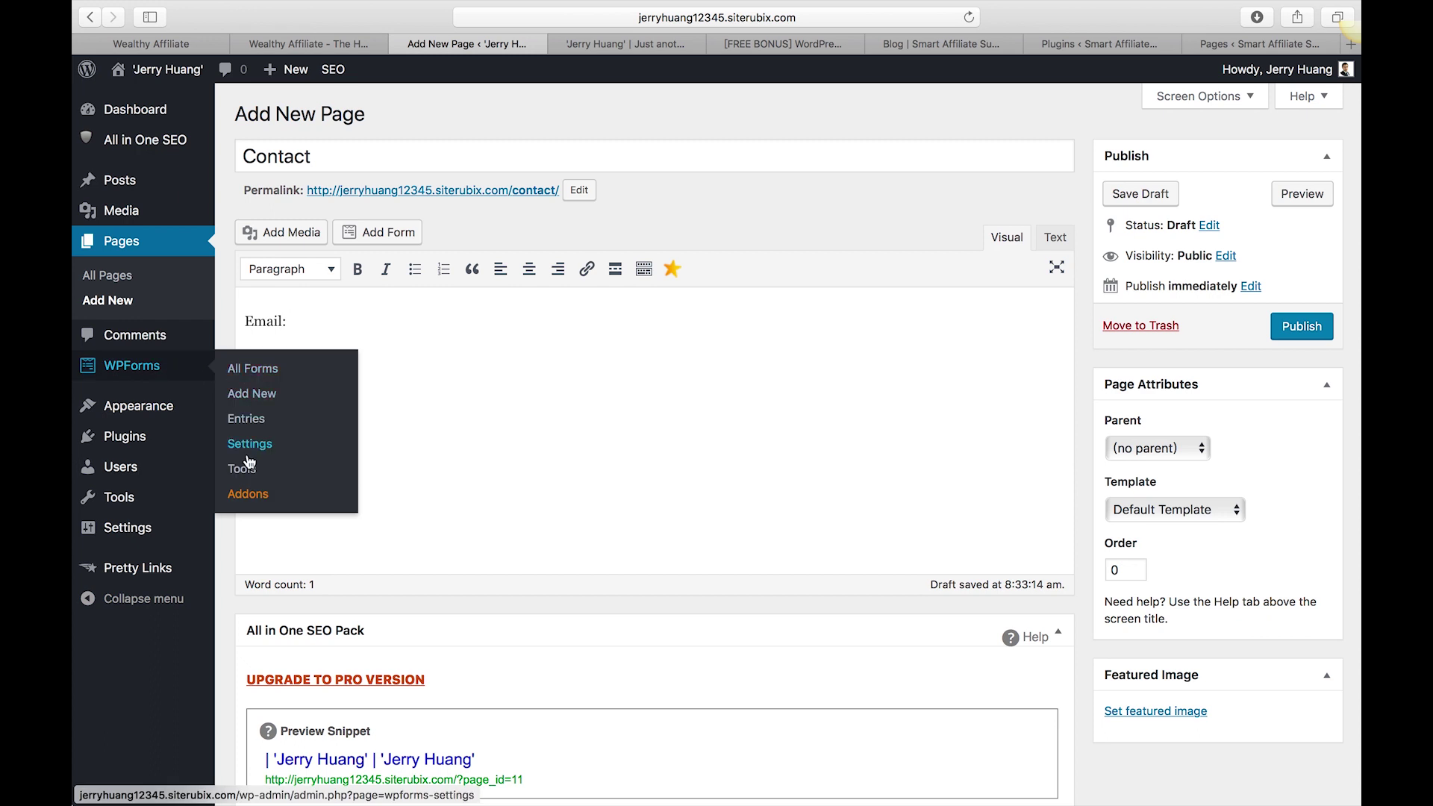
click(268, 359)
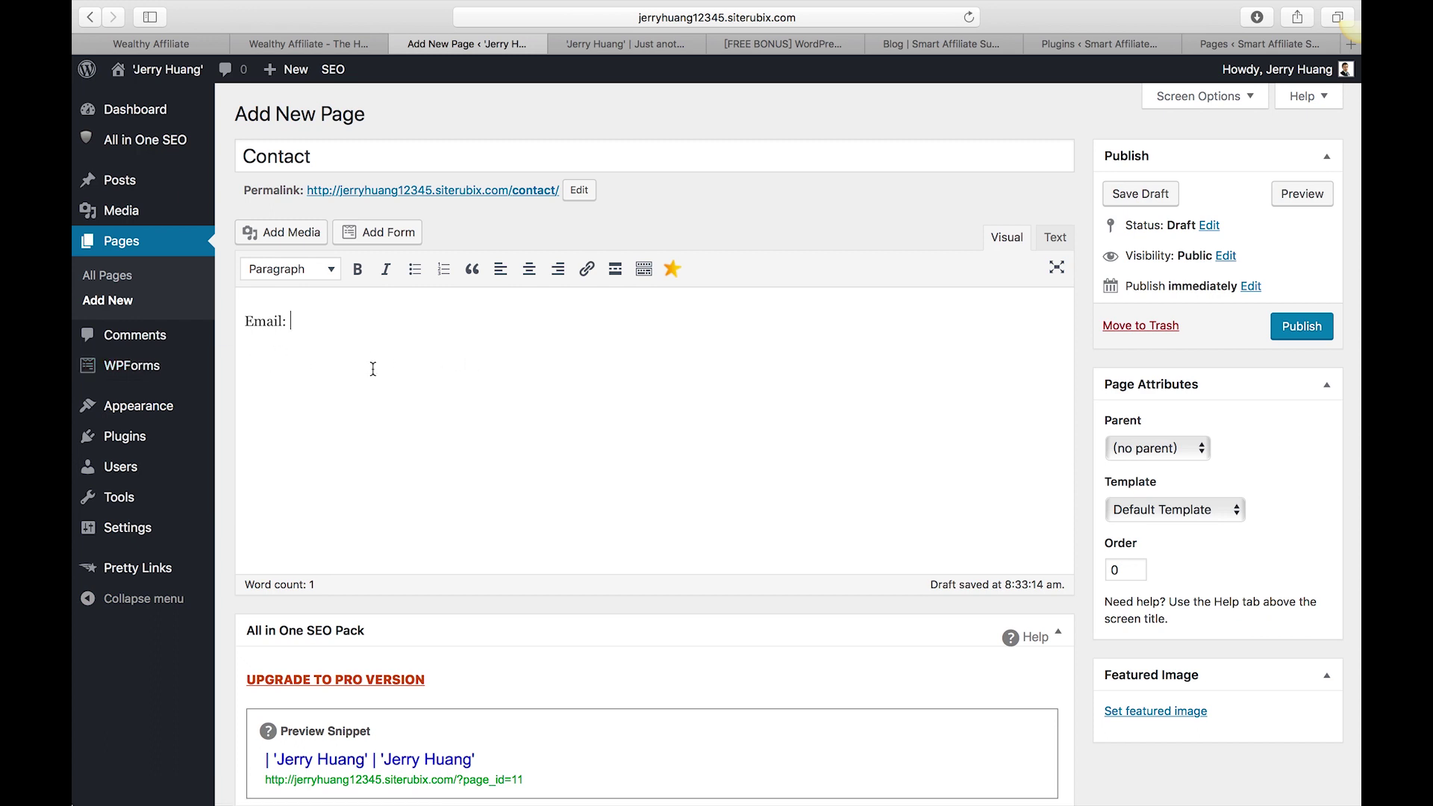
click(1304, 327)
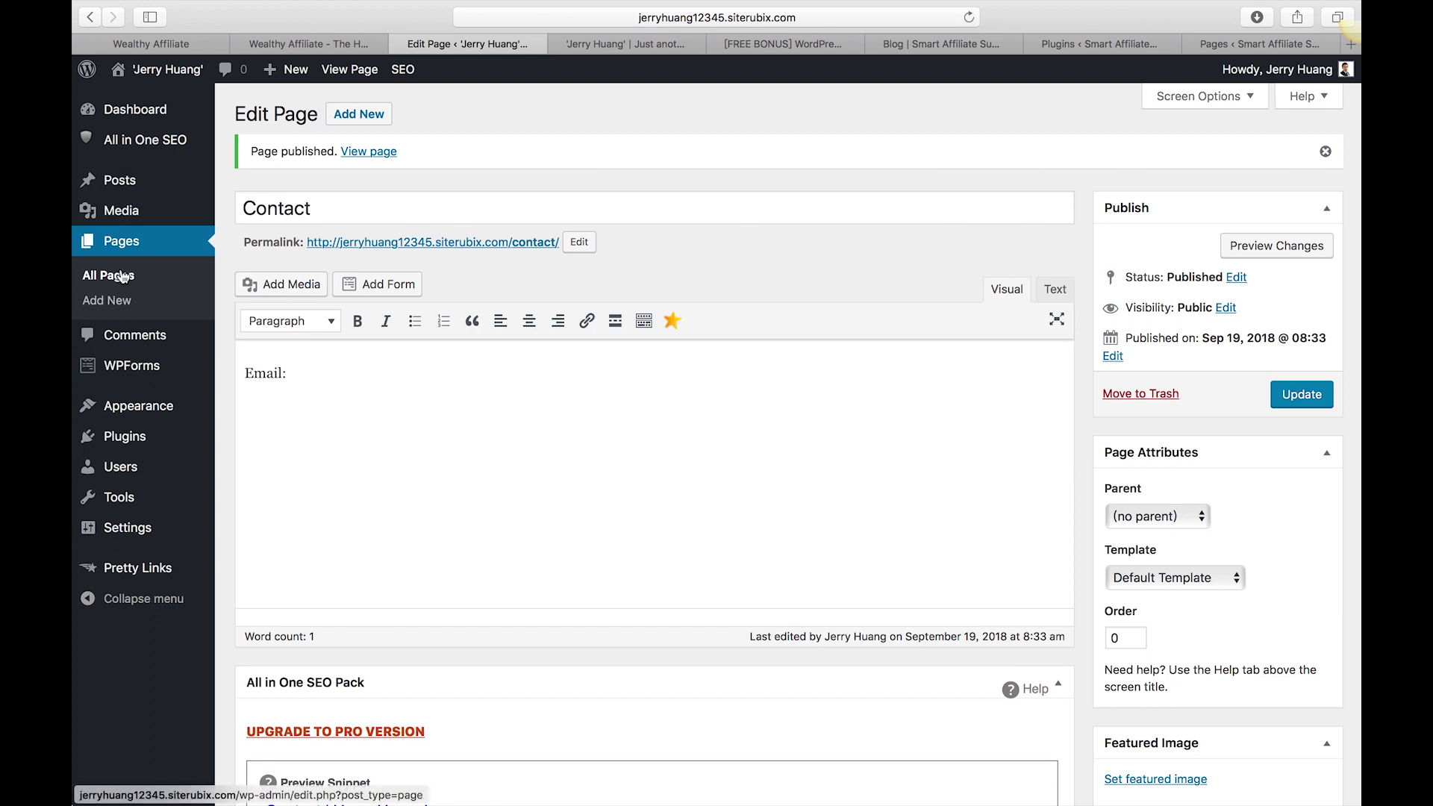
Step: Create and publish a new page titled "About" with the body text "Introduce"
click(382, 118)
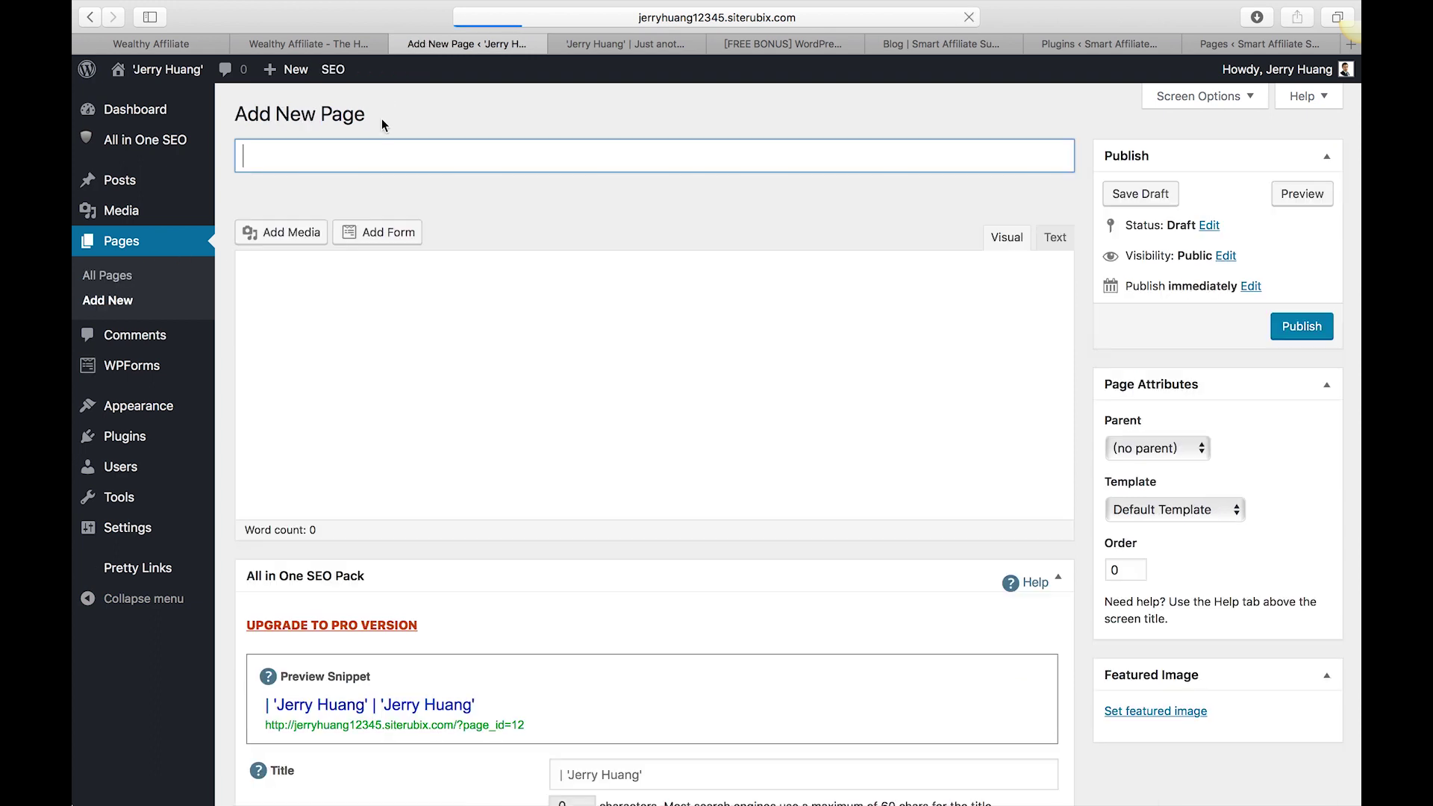
click(409, 154)
text(About)
click(413, 354)
text(Introduce)
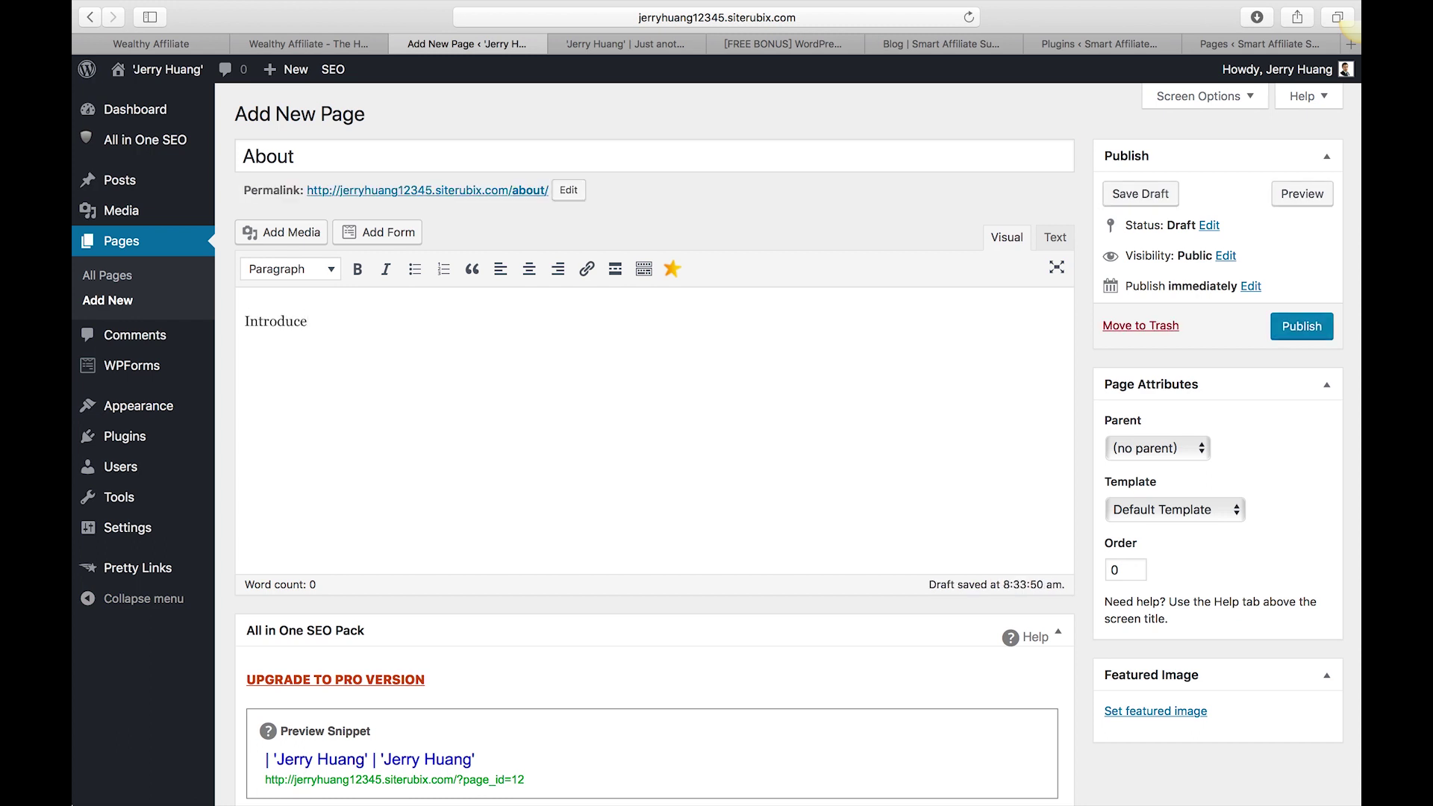
click(1299, 336)
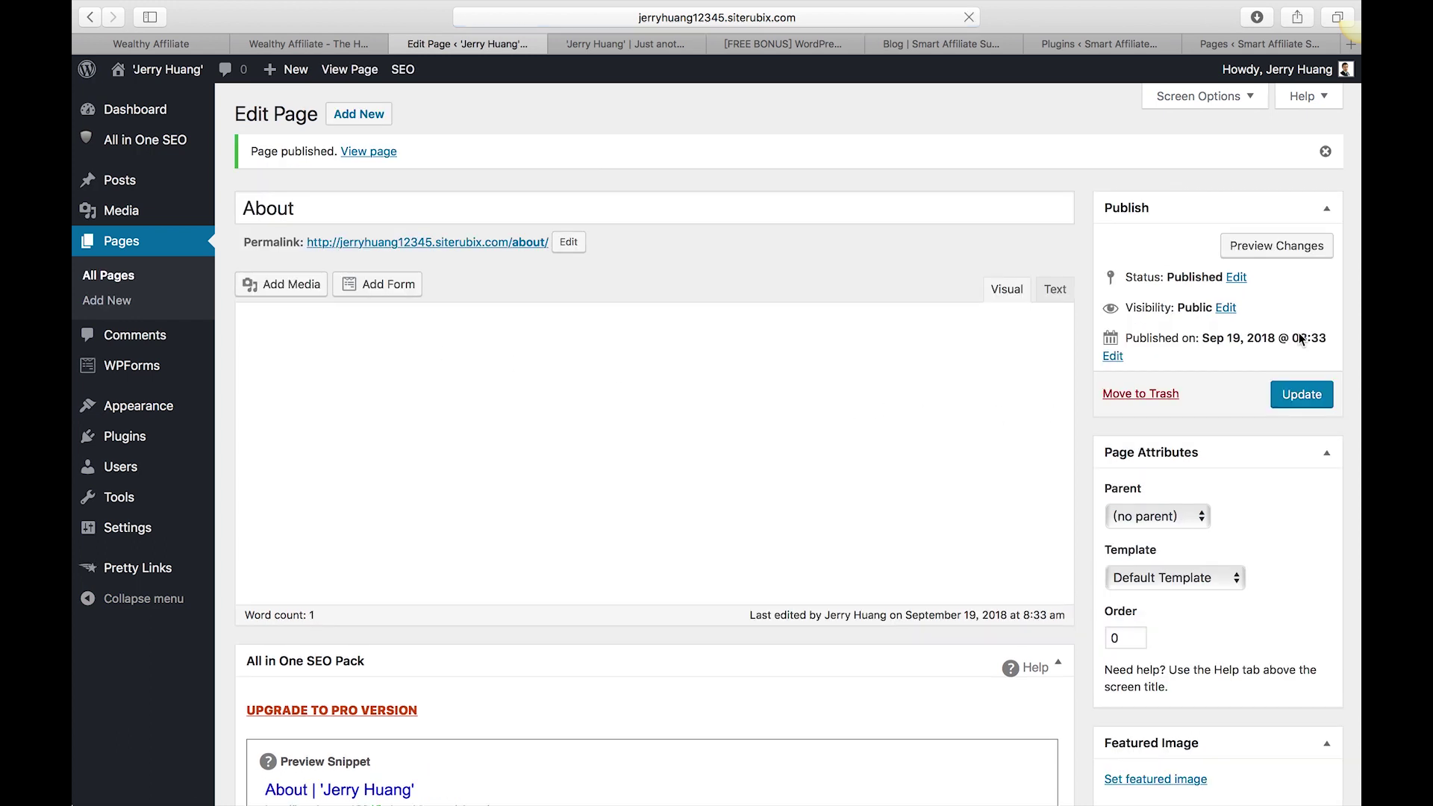
Step: Start another new page and title it "Affiliate Disclaimer"
click(358, 113)
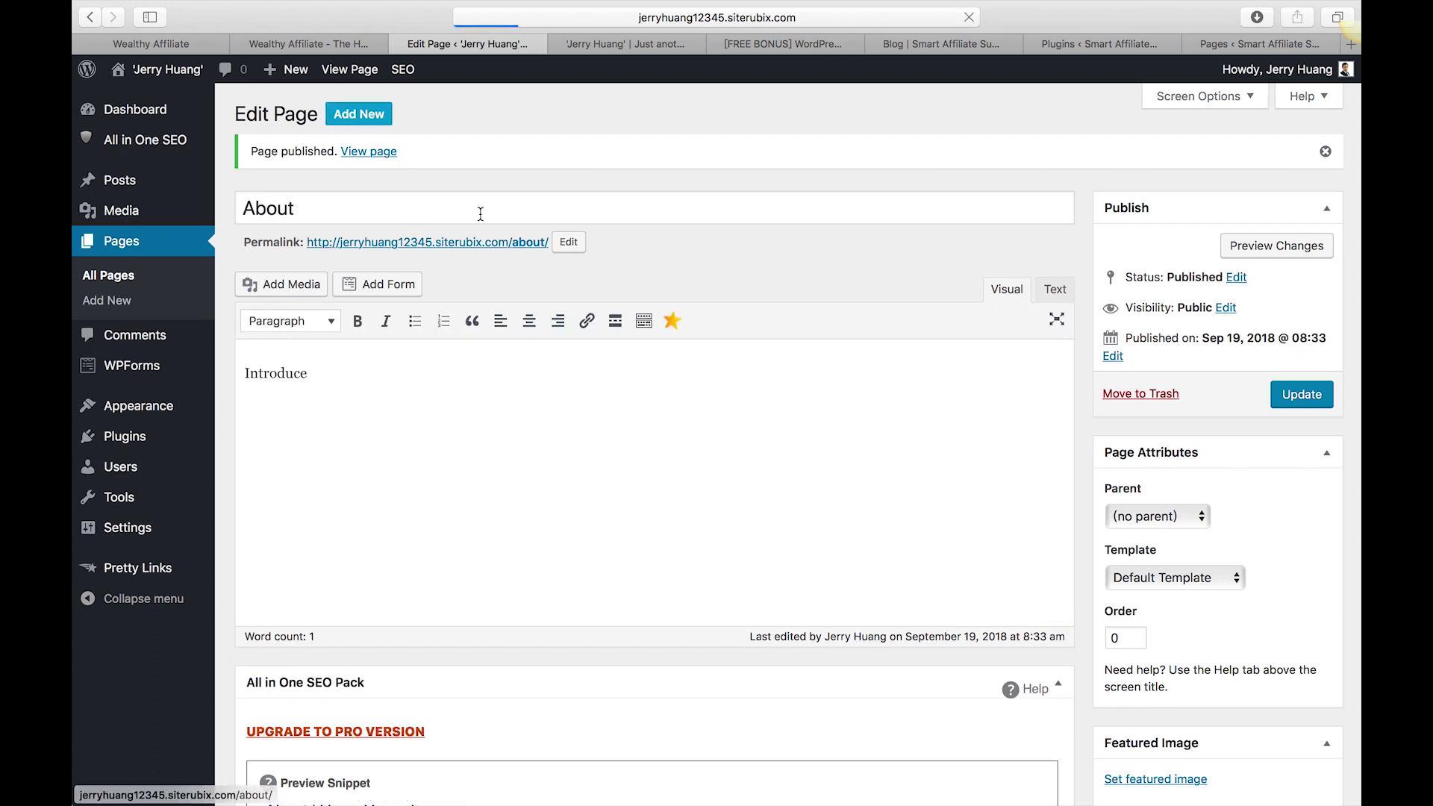
text(Affiliate Disclaimer)
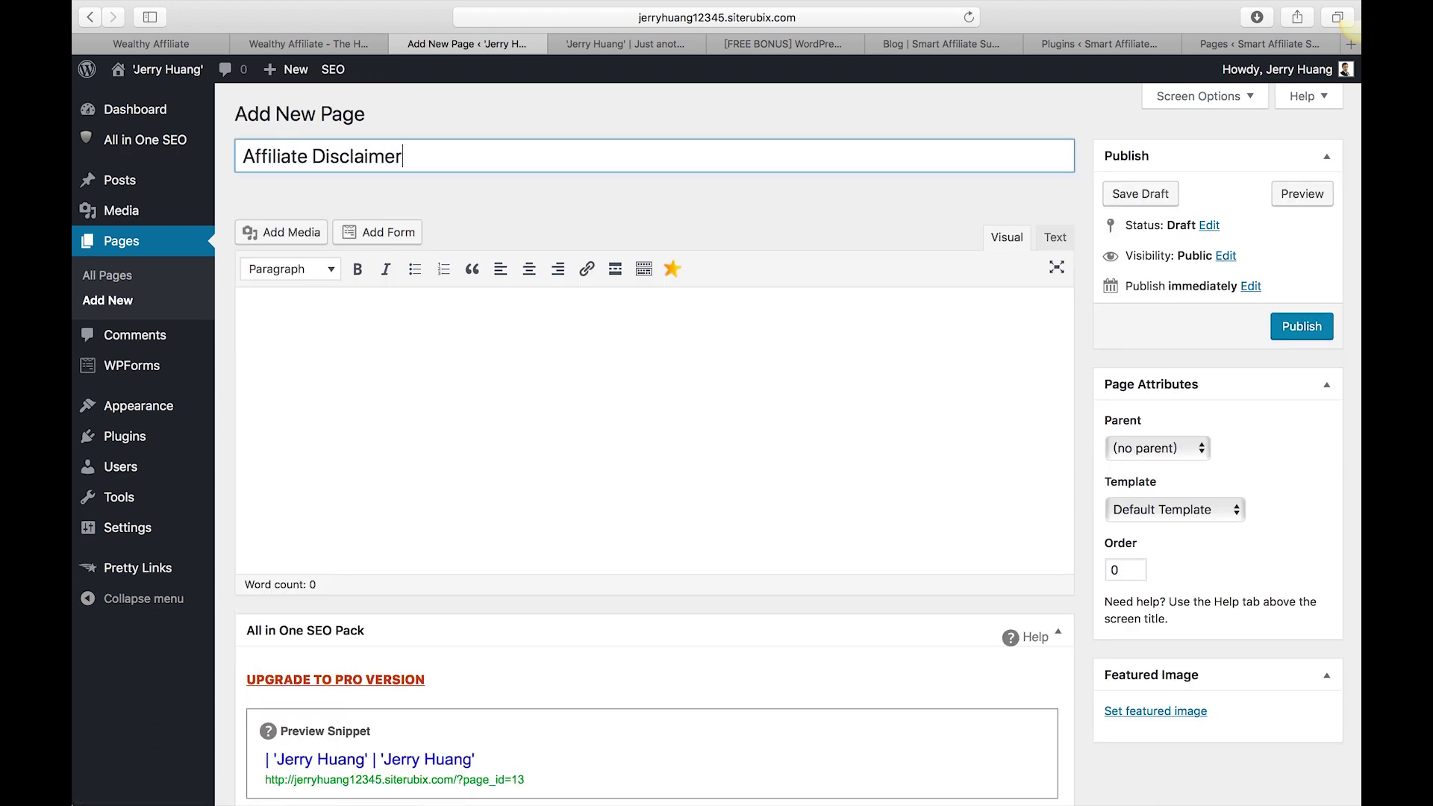
click(249, 306)
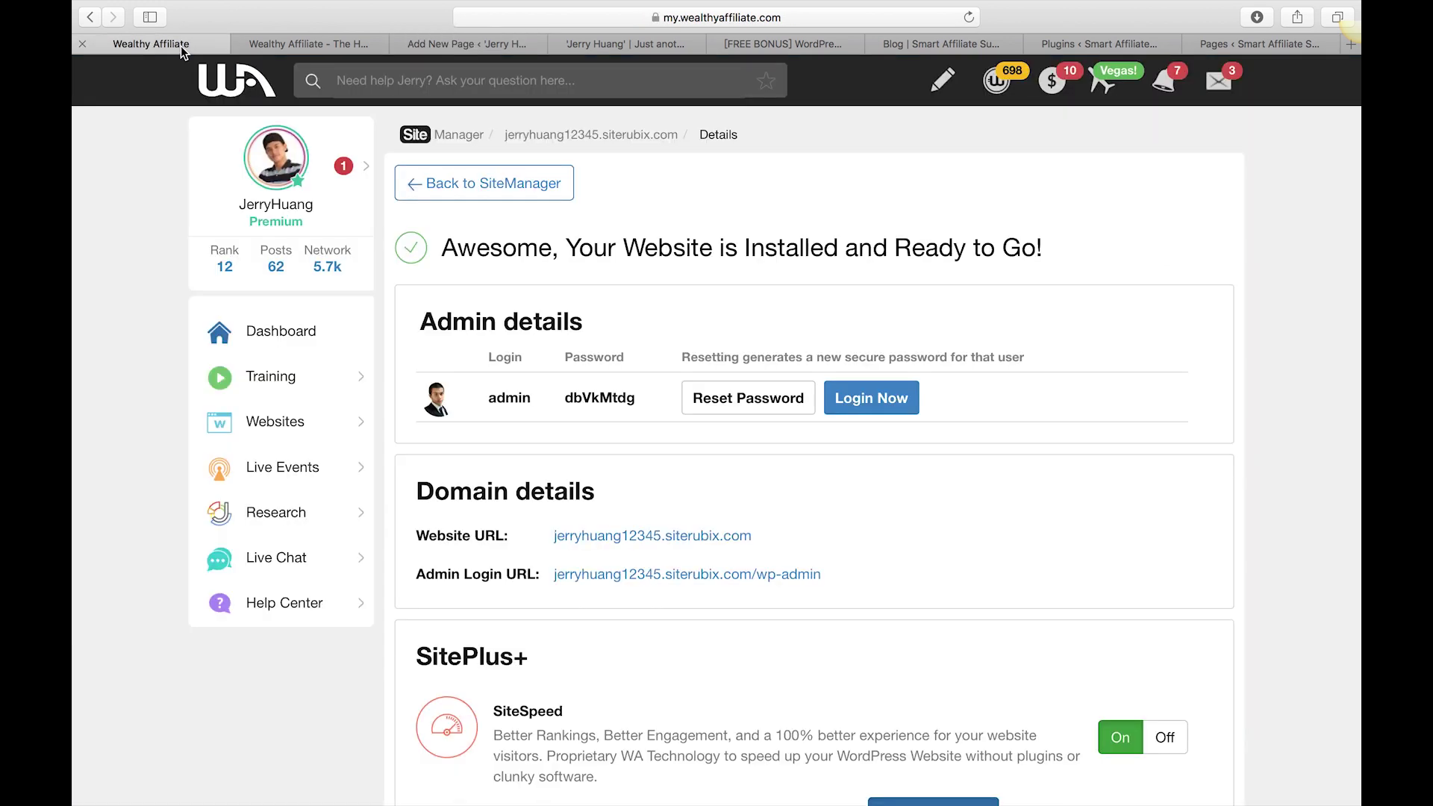
Step: Switch to Wealthy Affiliate, open the Affiliate Disclosure writing template in SiteContent, and examine its text
click(151, 43)
click(297, 440)
click(507, 426)
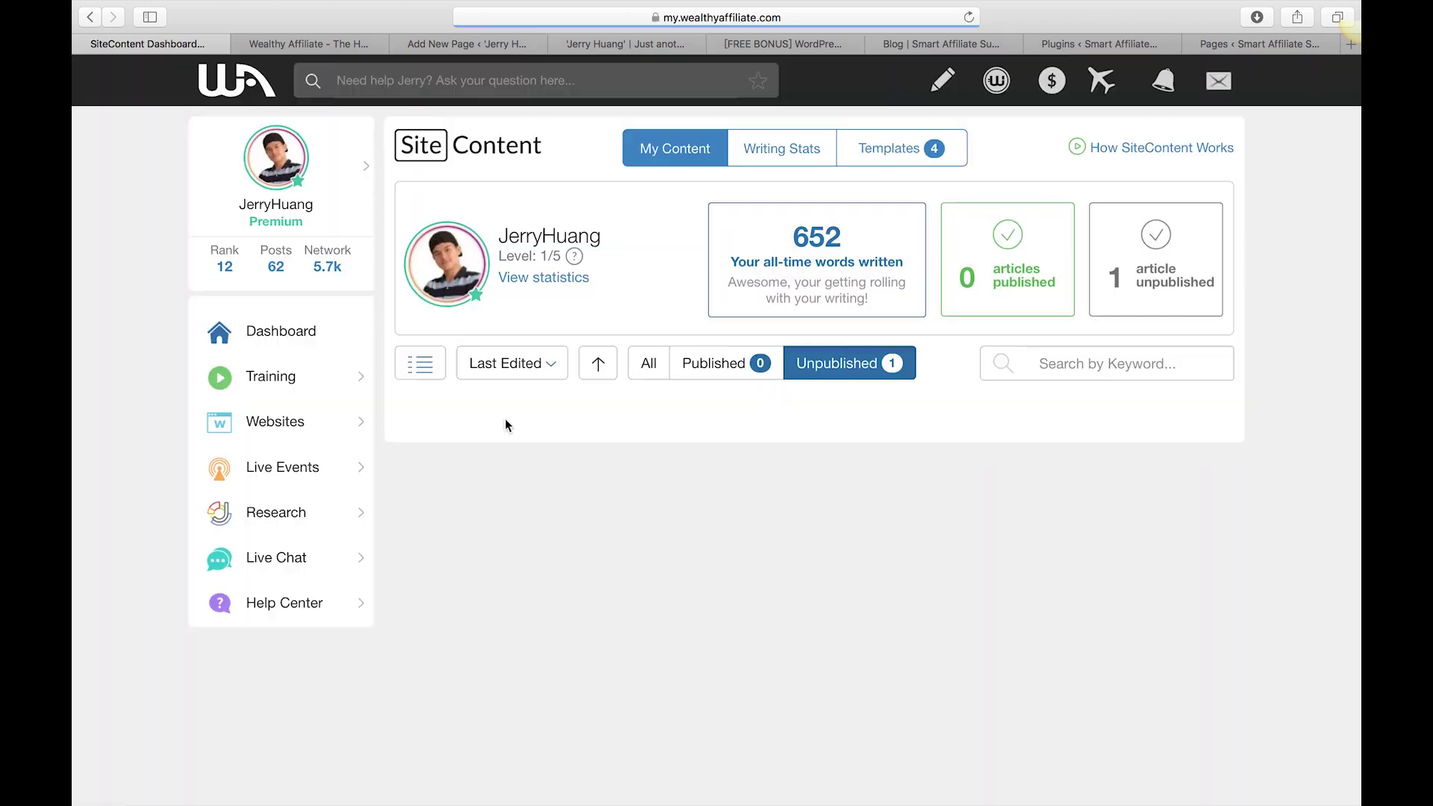
click(928, 153)
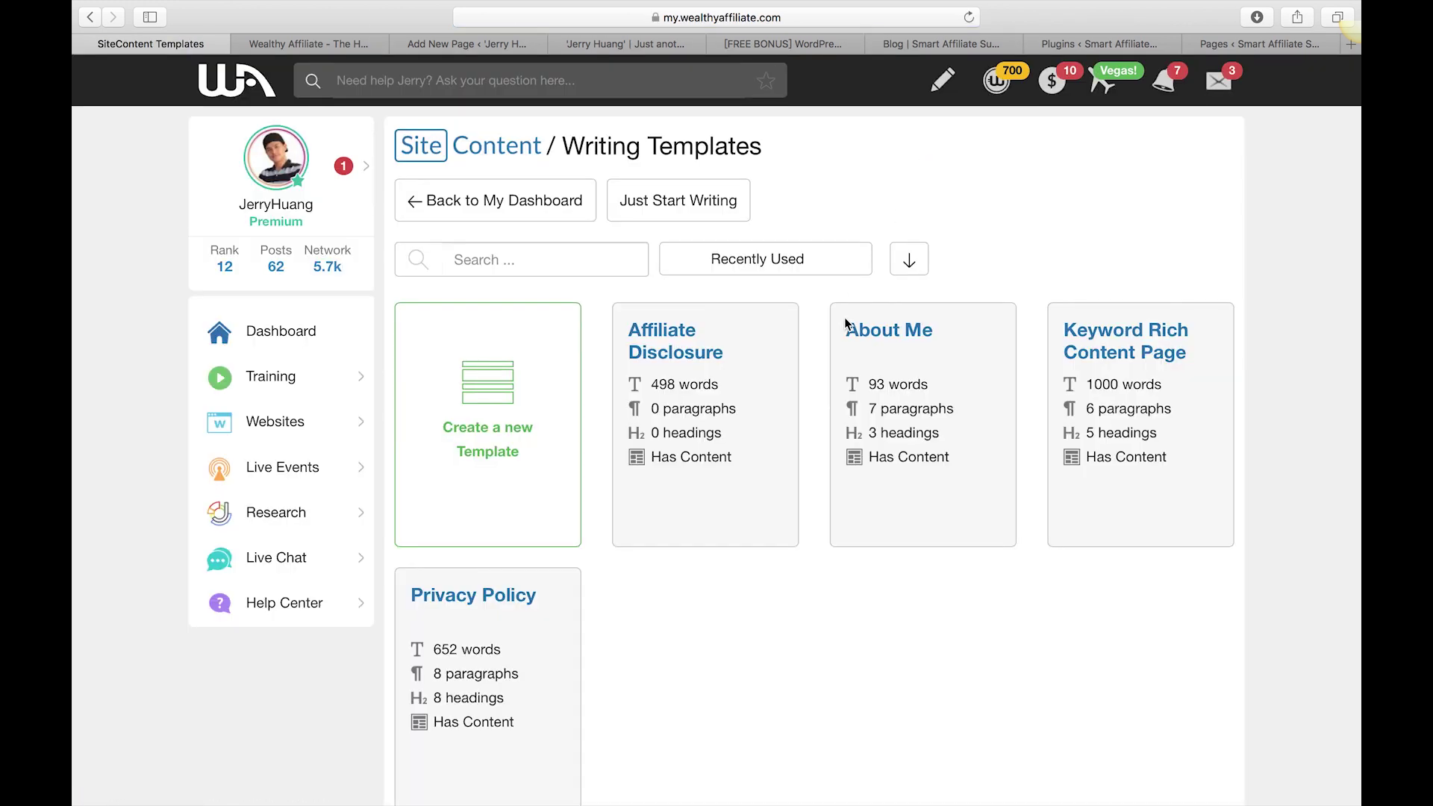
click(721, 409)
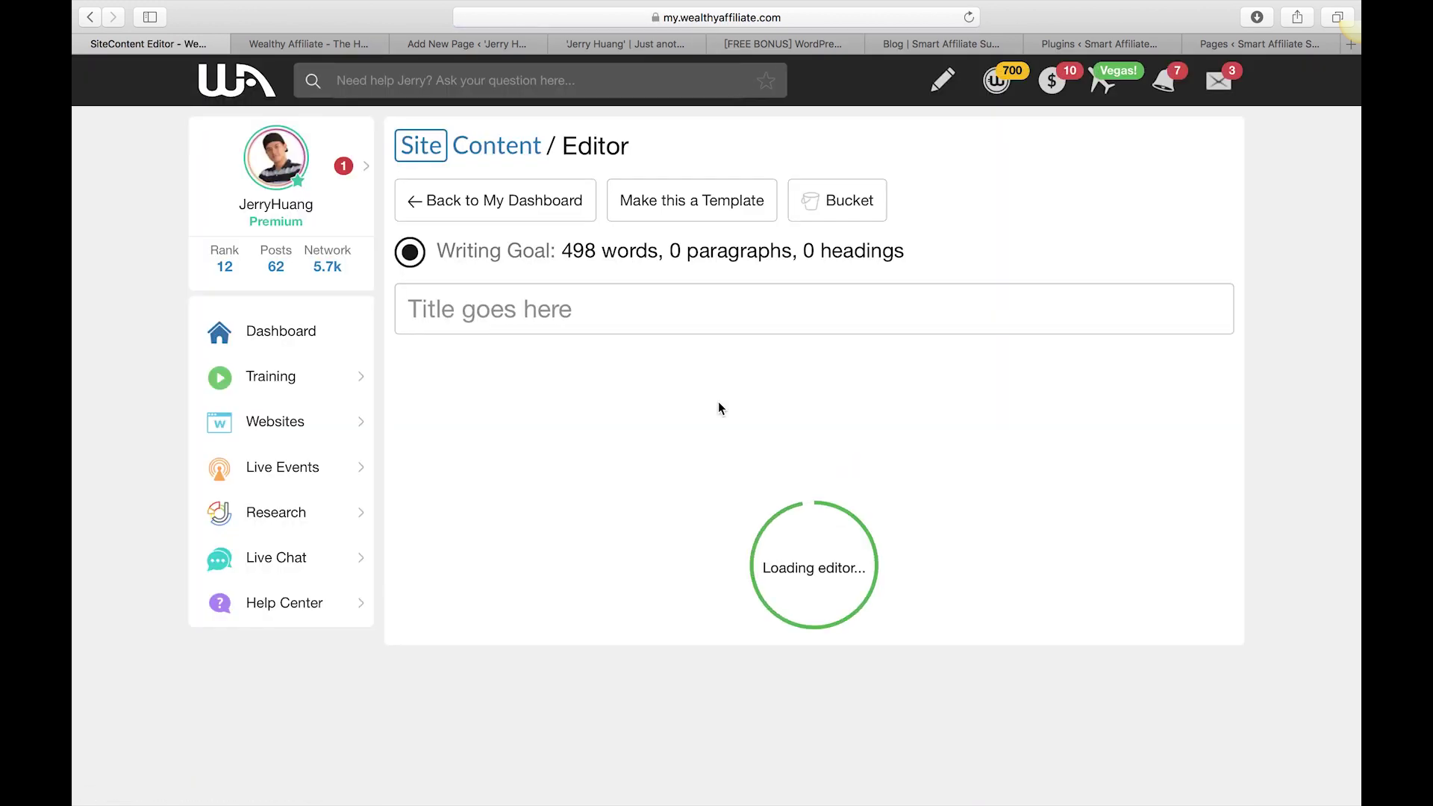
scroll(719, 402, down, 3)
scroll(718, 402, down, 10)
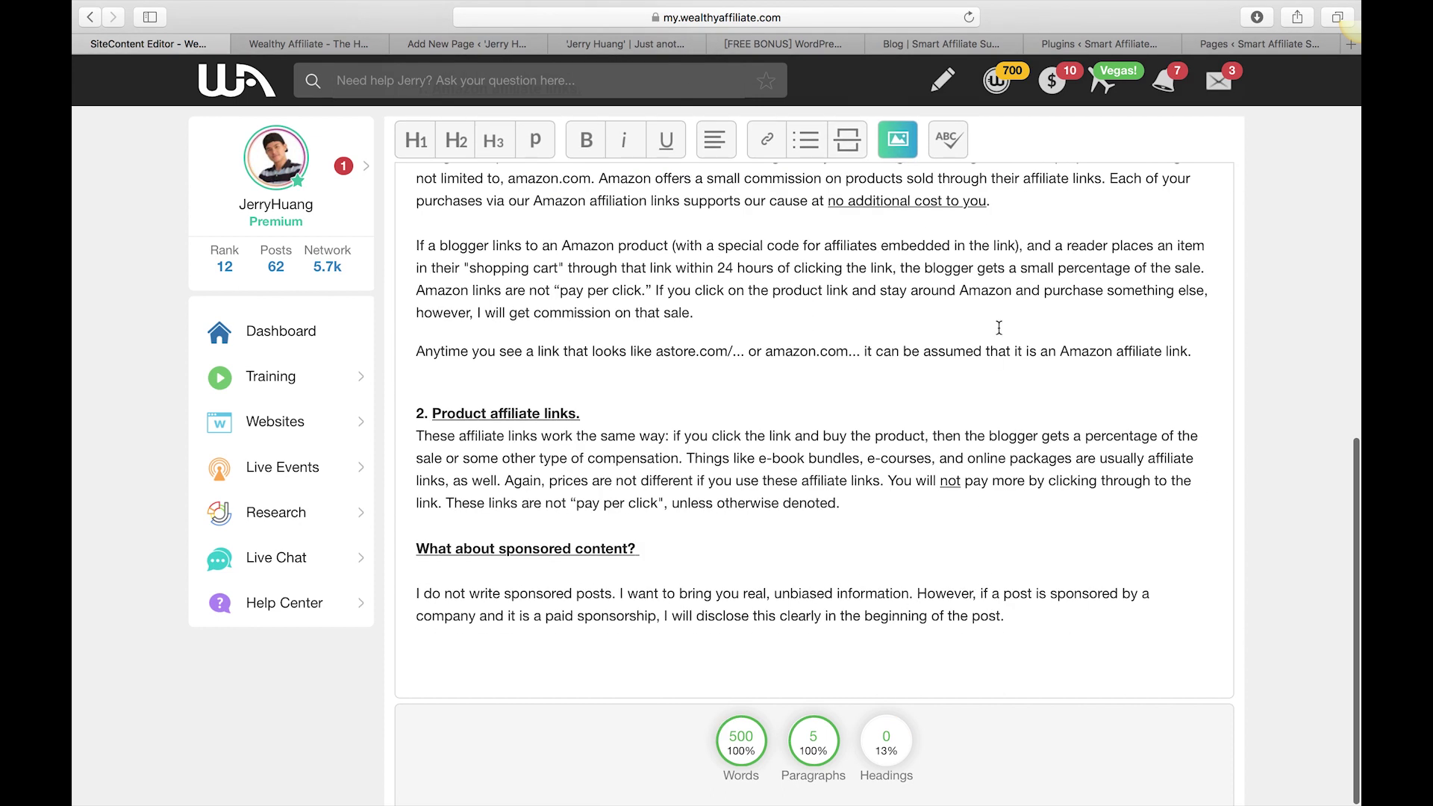
Step: Return to the new site, leave the Affiliate Disclaimer page unpublished, and add the About and Contact pages to the Main Menu
click(1260, 44)
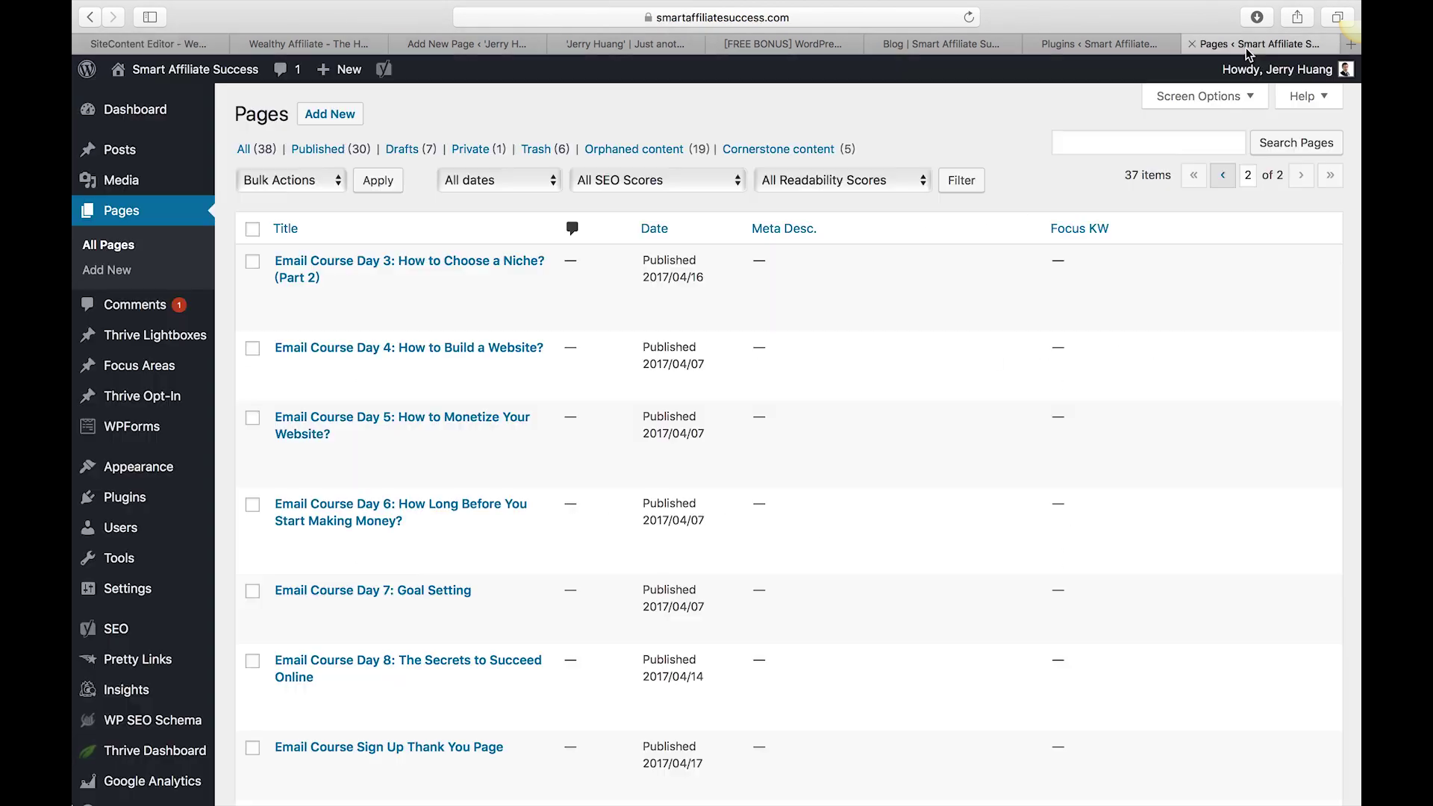
click(687, 43)
click(454, 43)
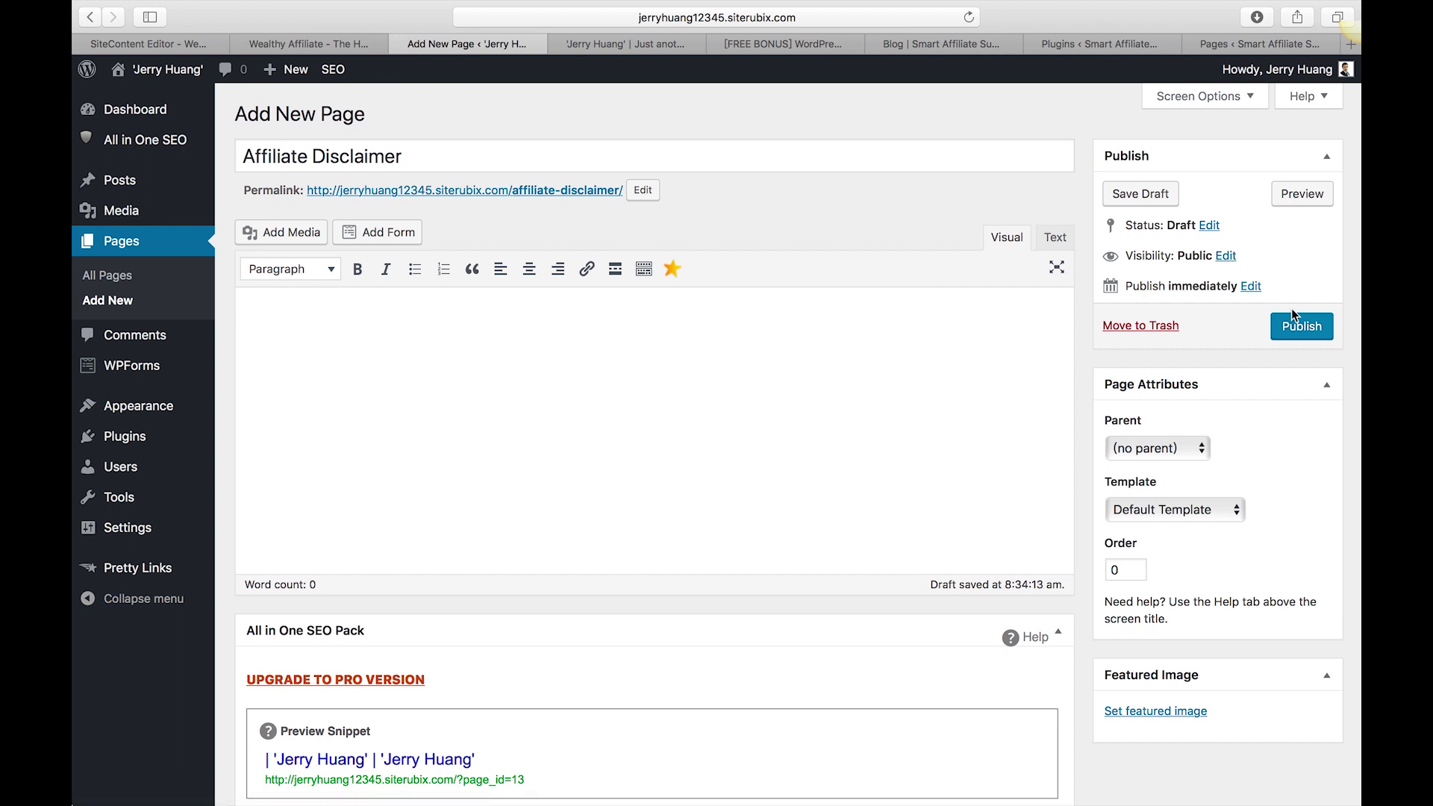
mouse_move(159, 415)
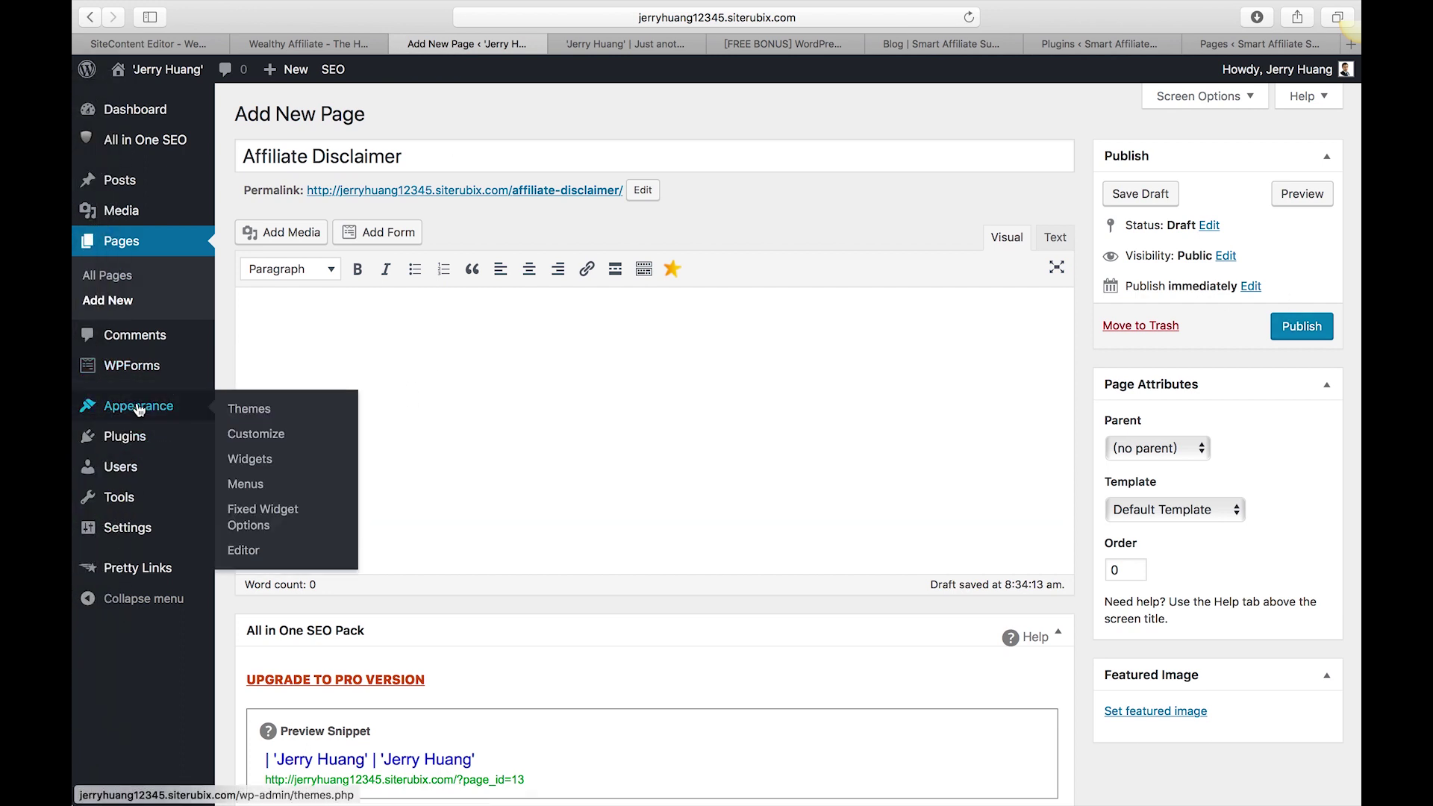
click(252, 486)
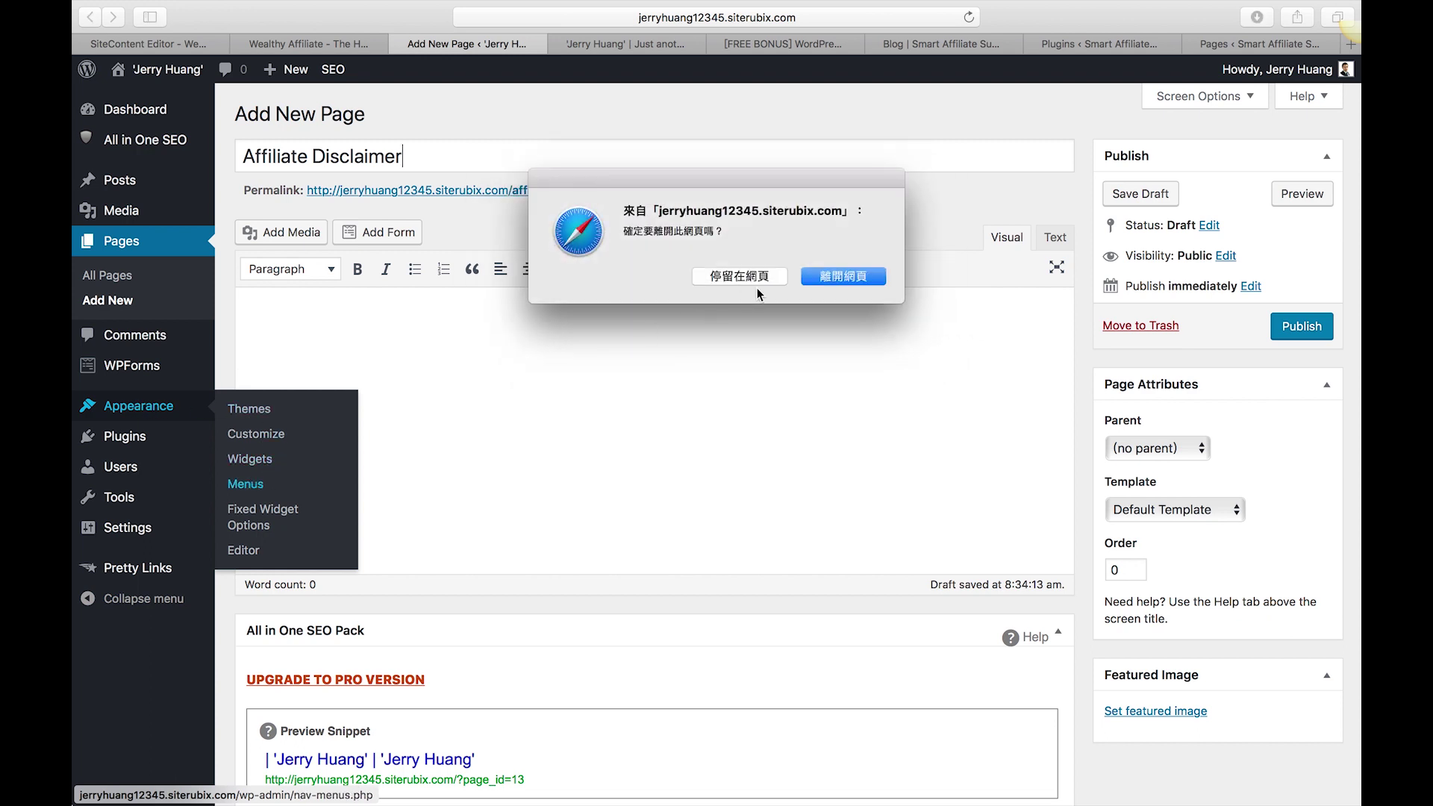
click(818, 281)
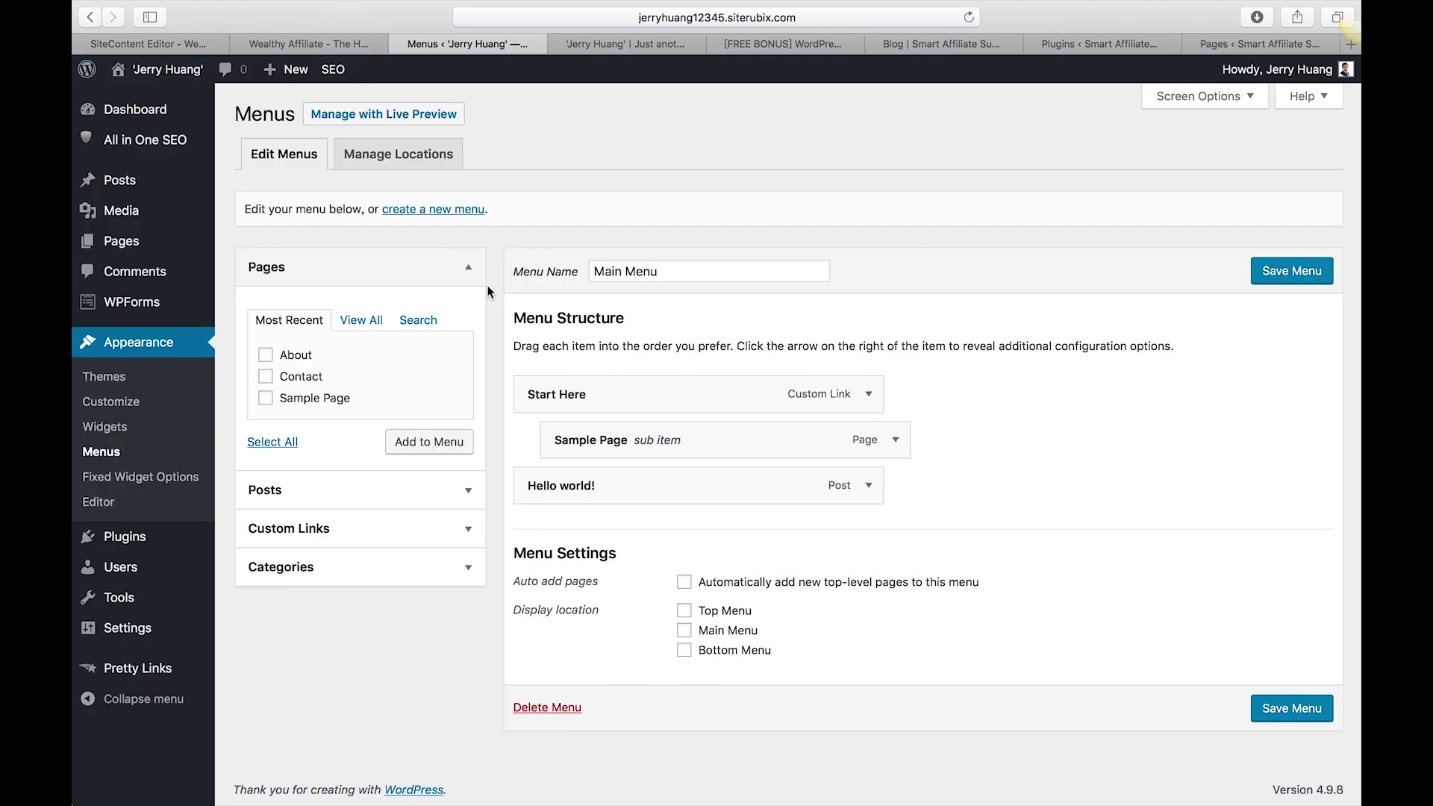
click(266, 376)
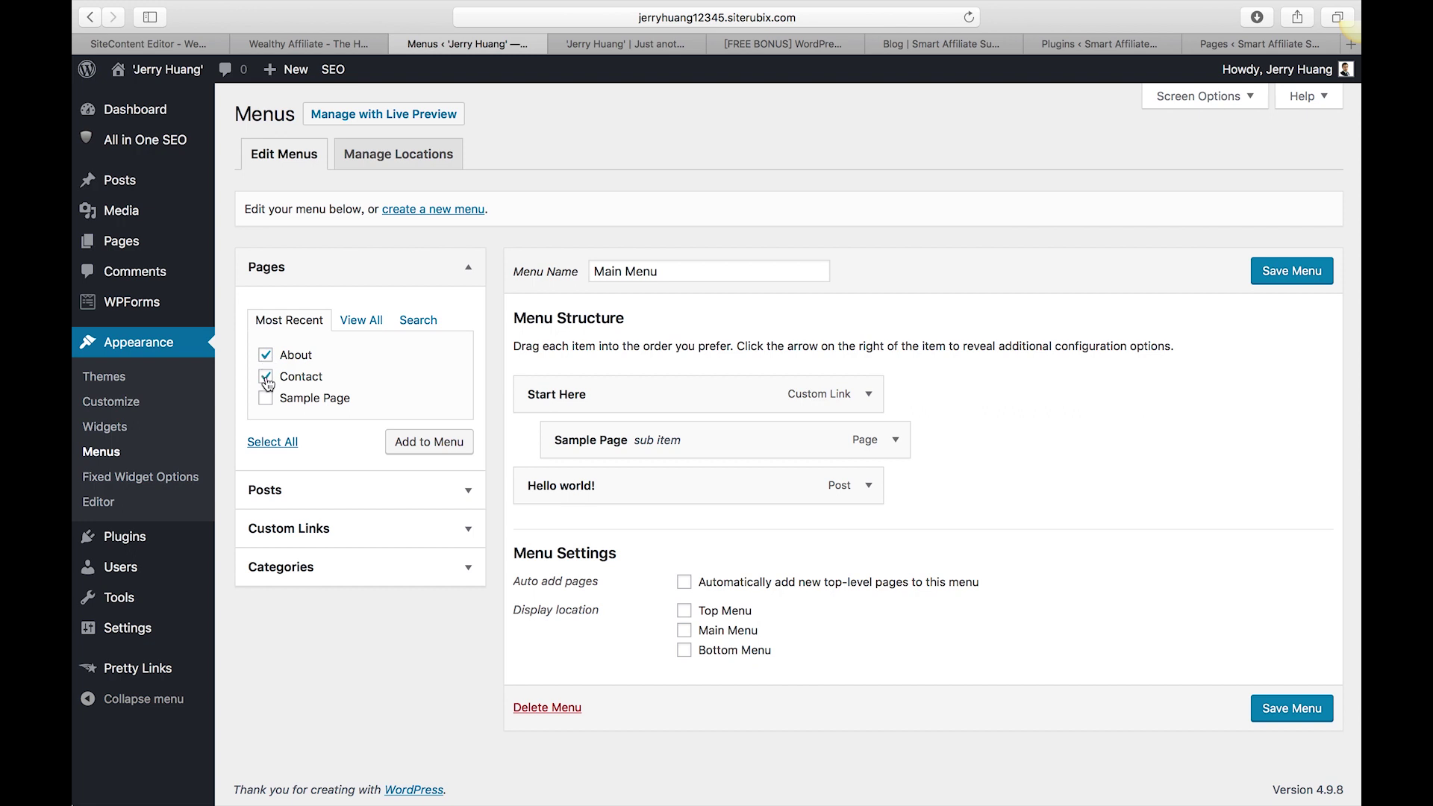
click(429, 444)
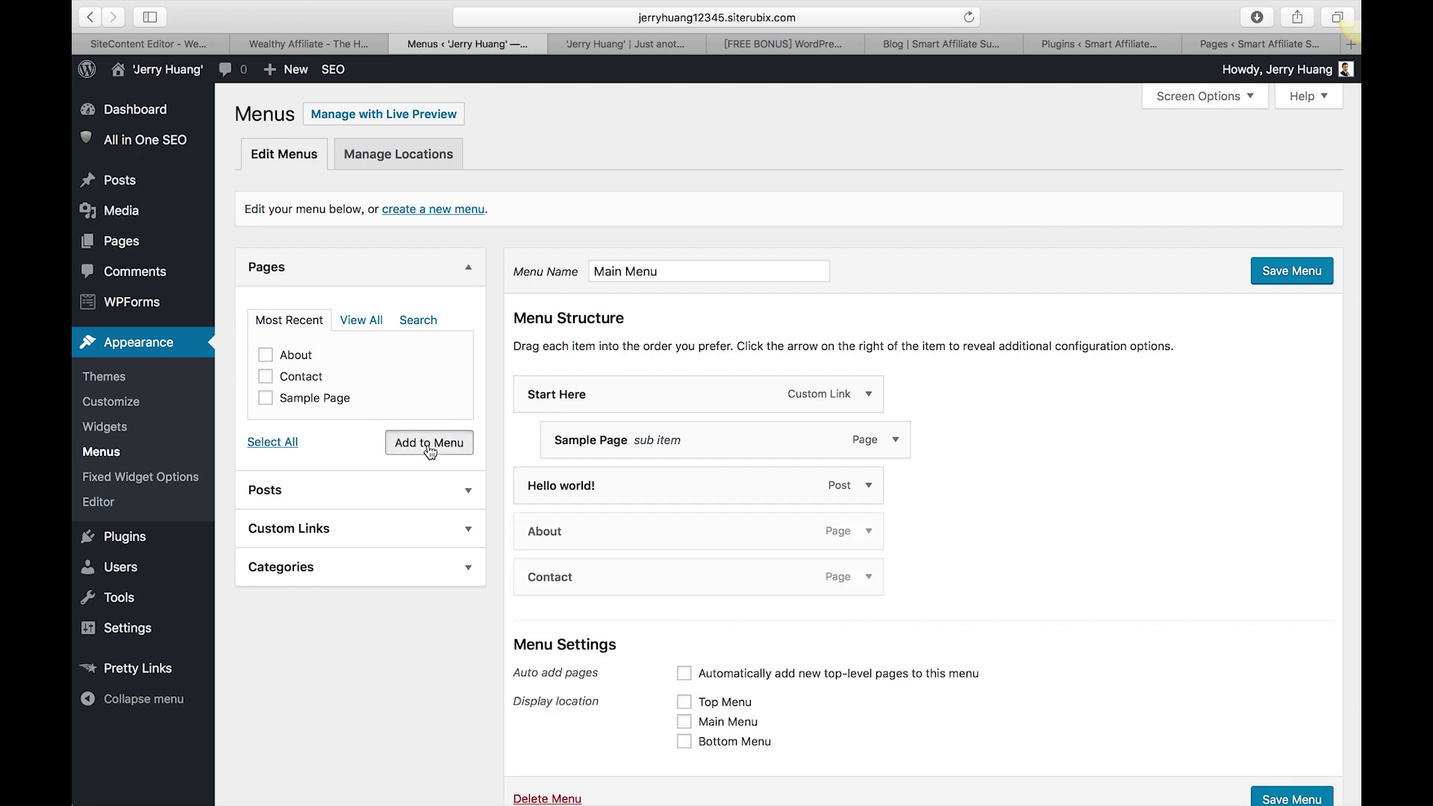
Step: Save the updated Main Menu and open it for editing in the theme customizer
click(1280, 271)
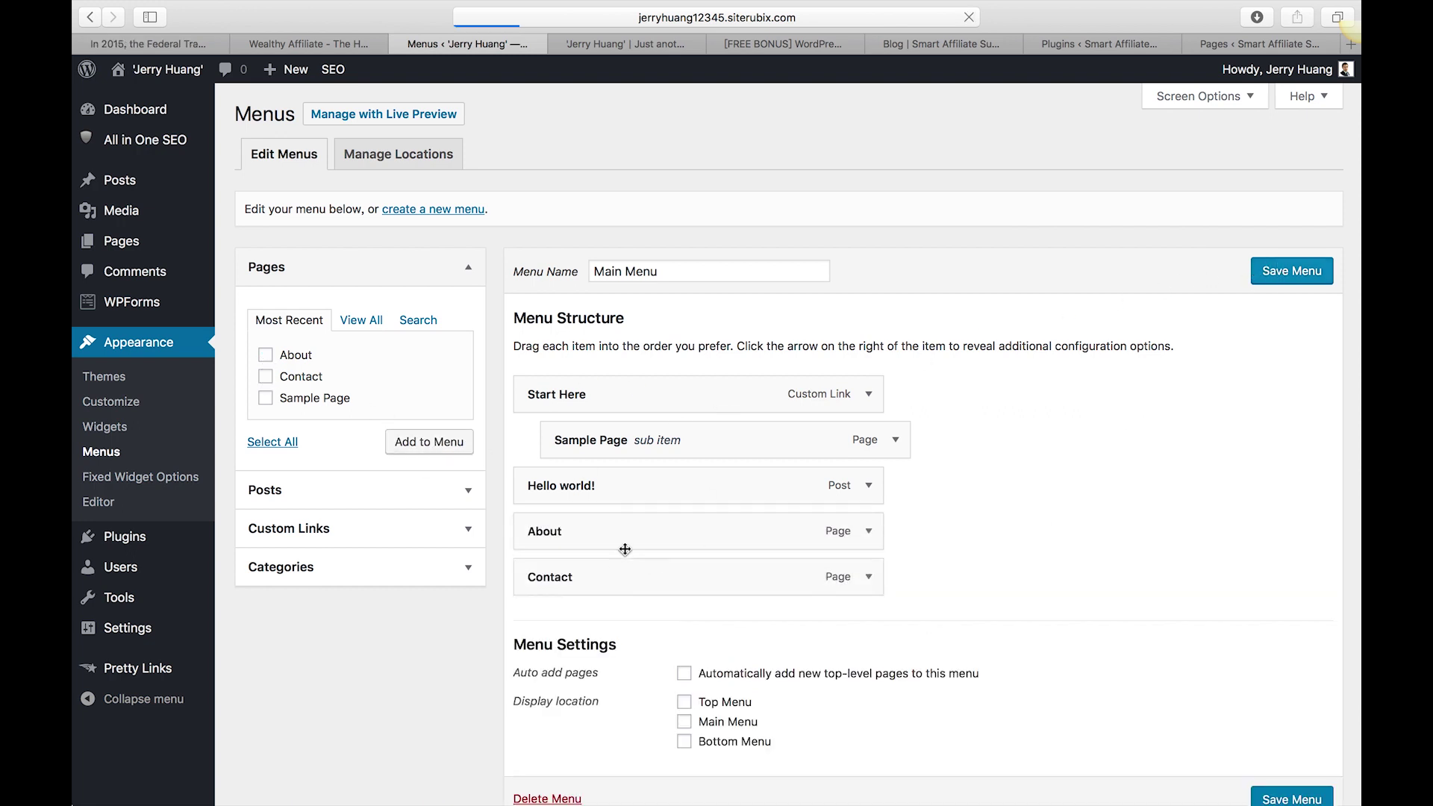
click(127, 404)
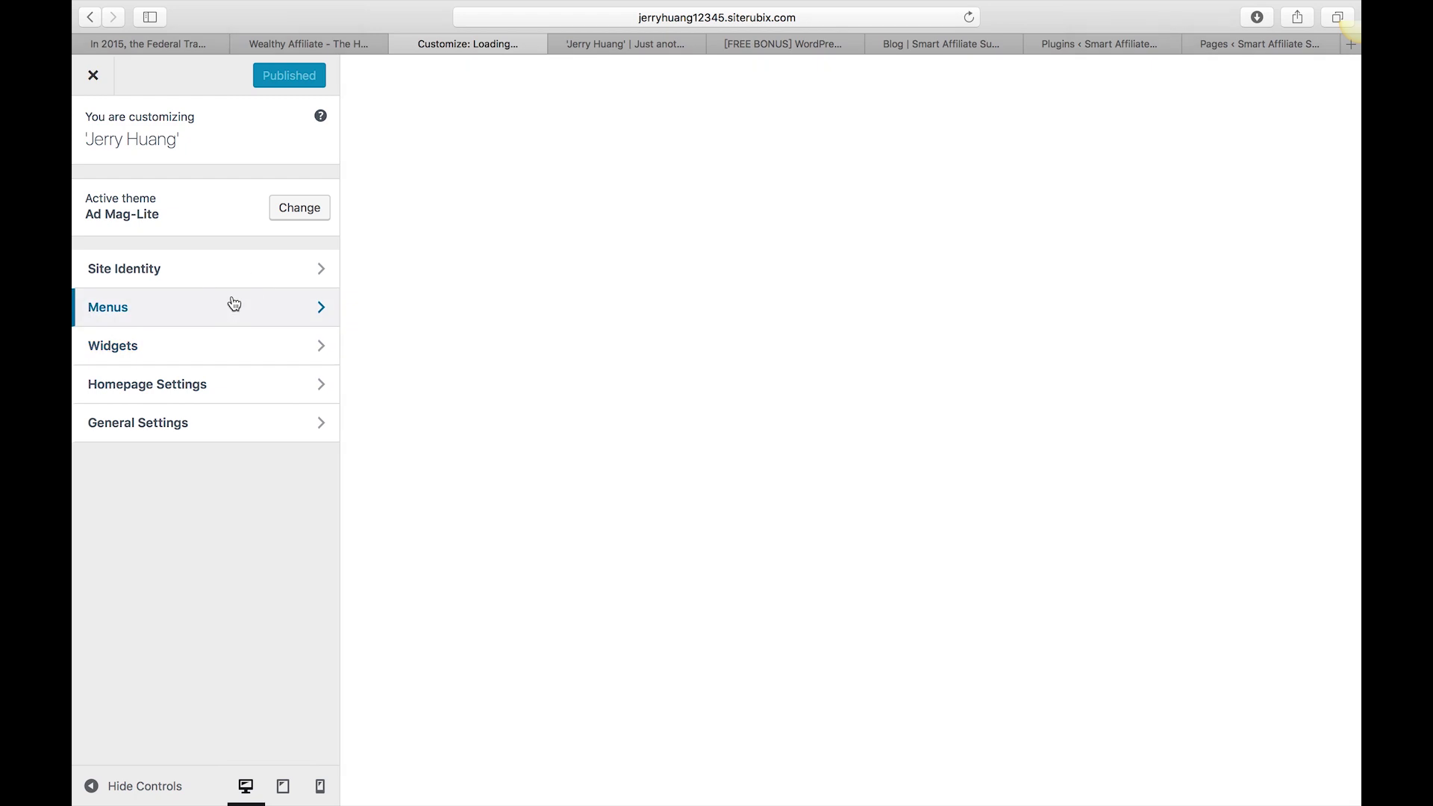
click(234, 304)
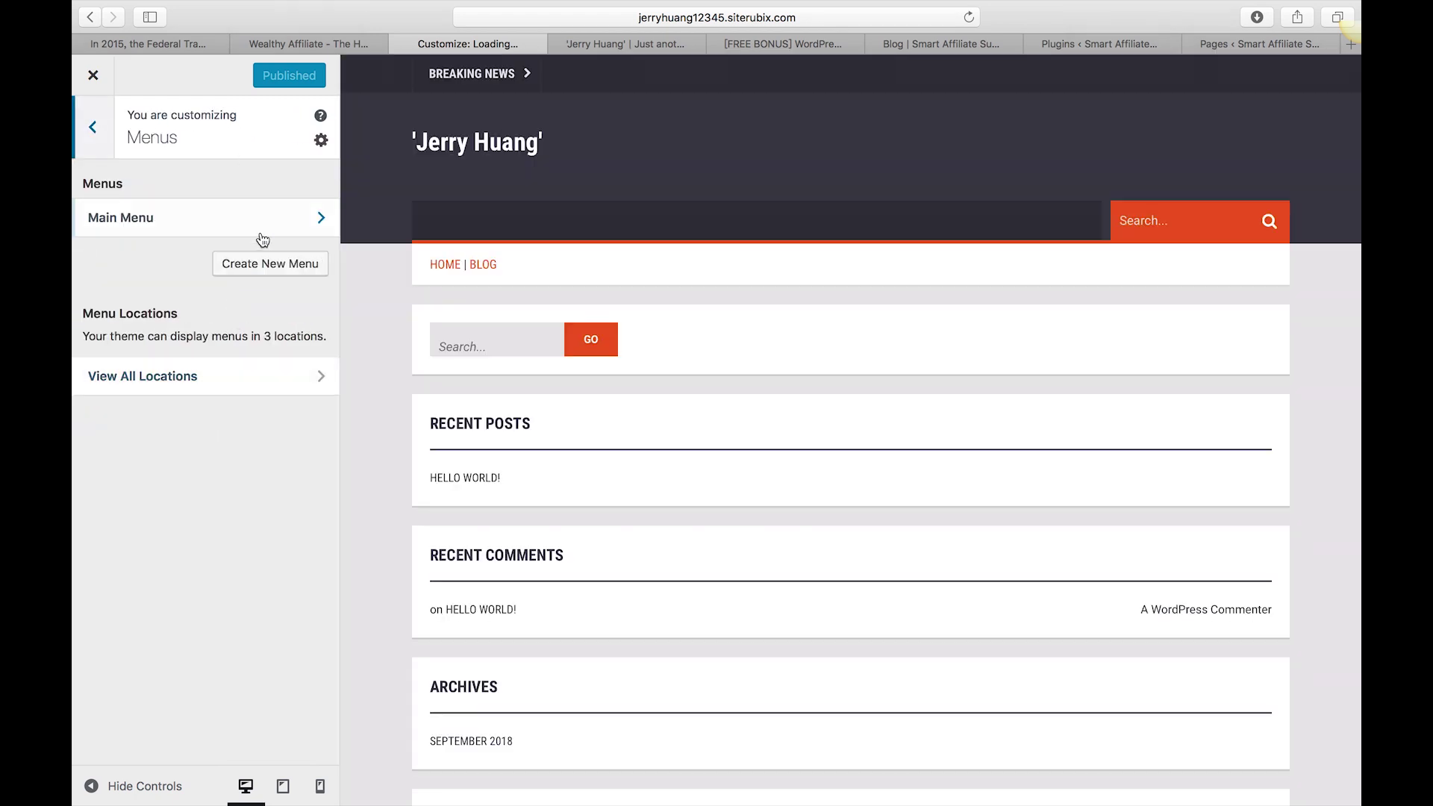
click(271, 218)
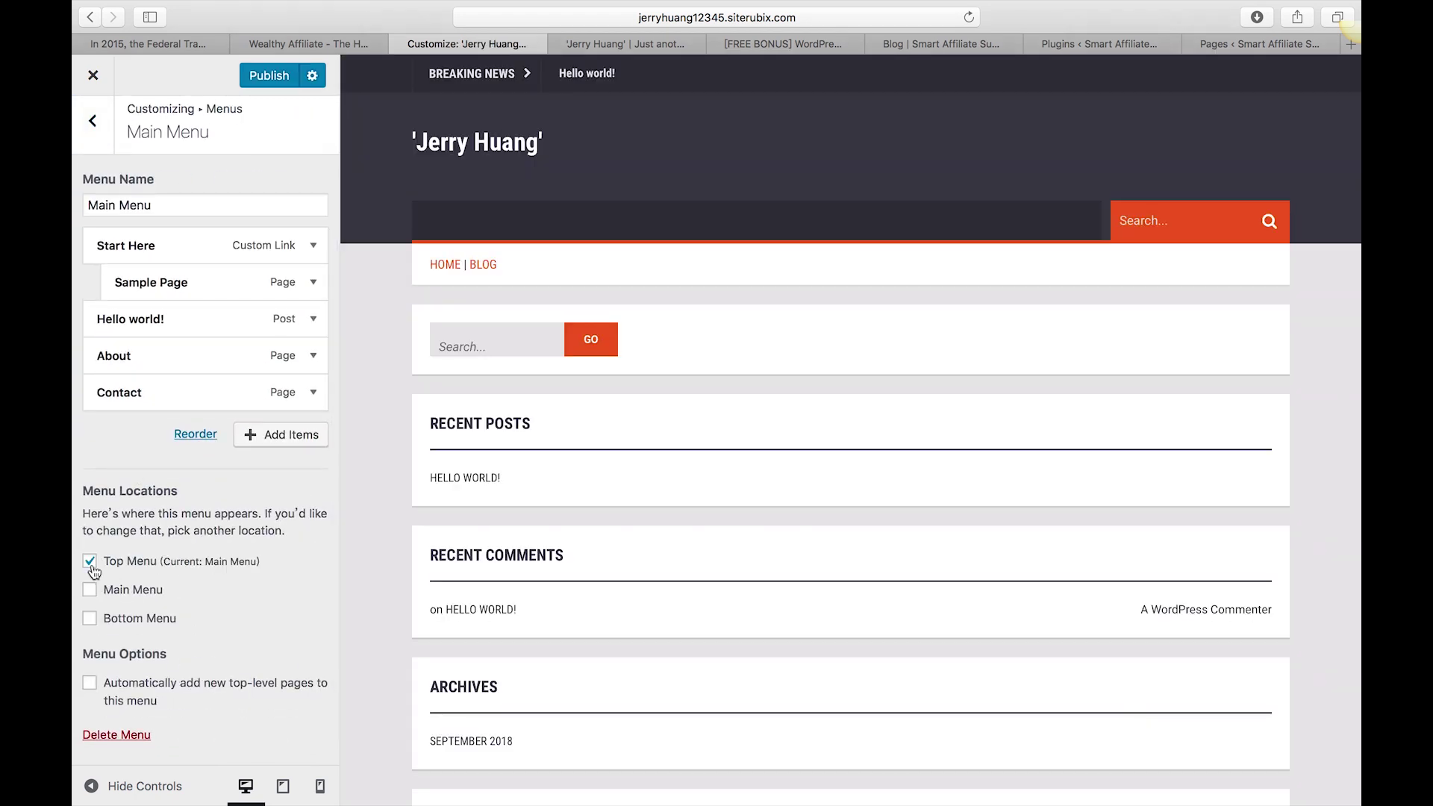
Step: Assign the Main Menu to the Top Menu location, publish the change and leave the customizer
click(91, 561)
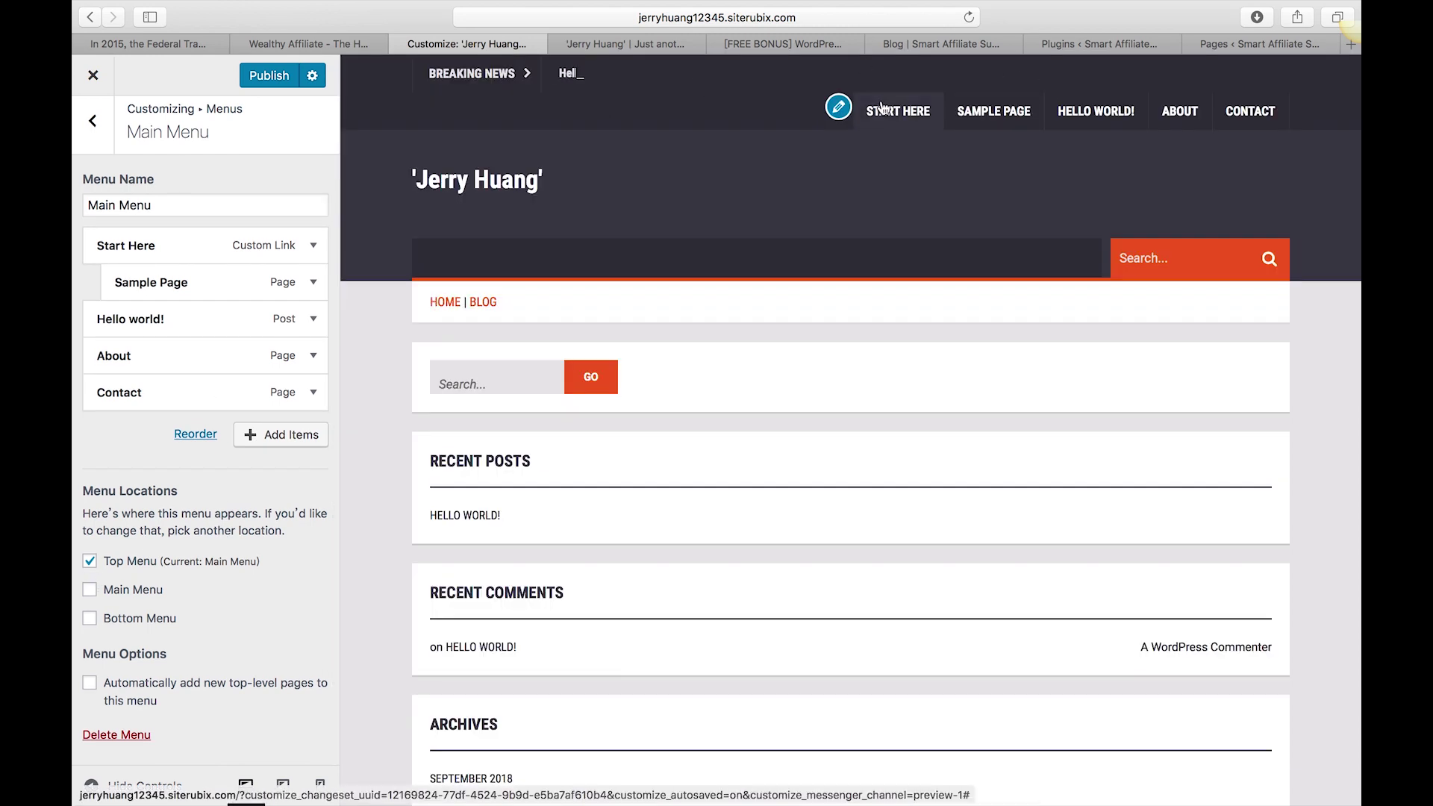
click(260, 71)
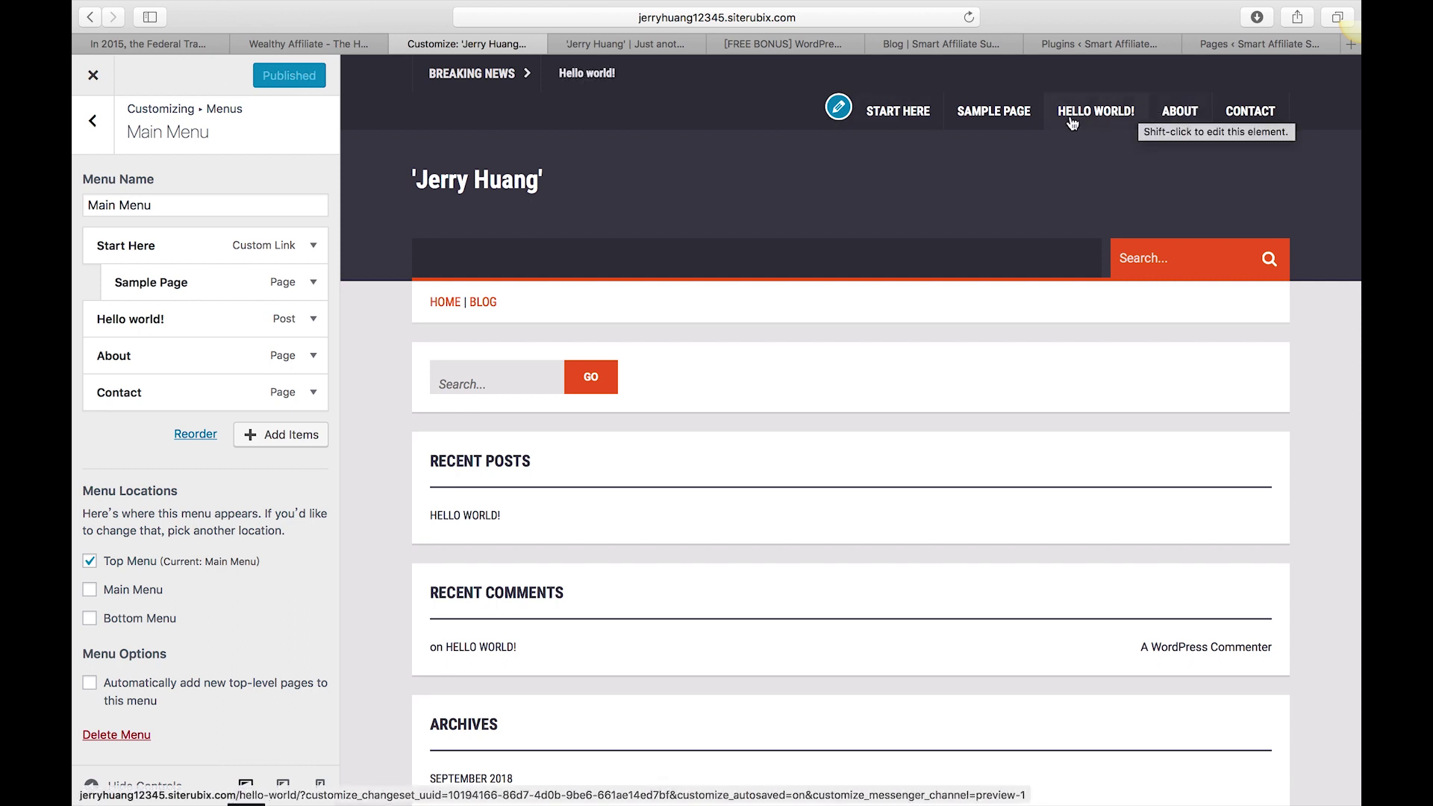
click(92, 74)
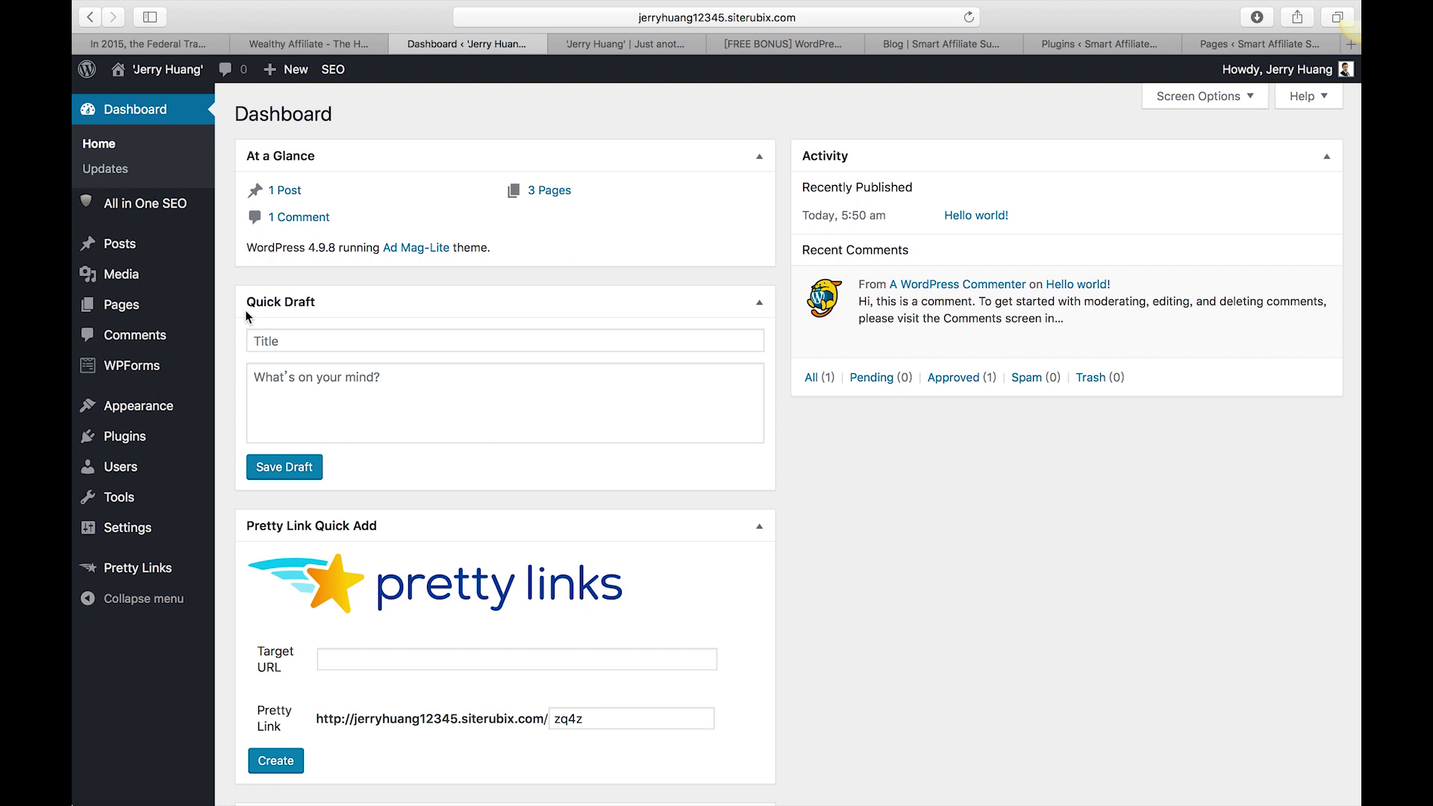
Step: Switch to the WordPress Website Setup Checklist in Google Docs, review its setup sections through the essential pages, and return to the cover
click(810, 45)
scroll(834, 271, up, 15)
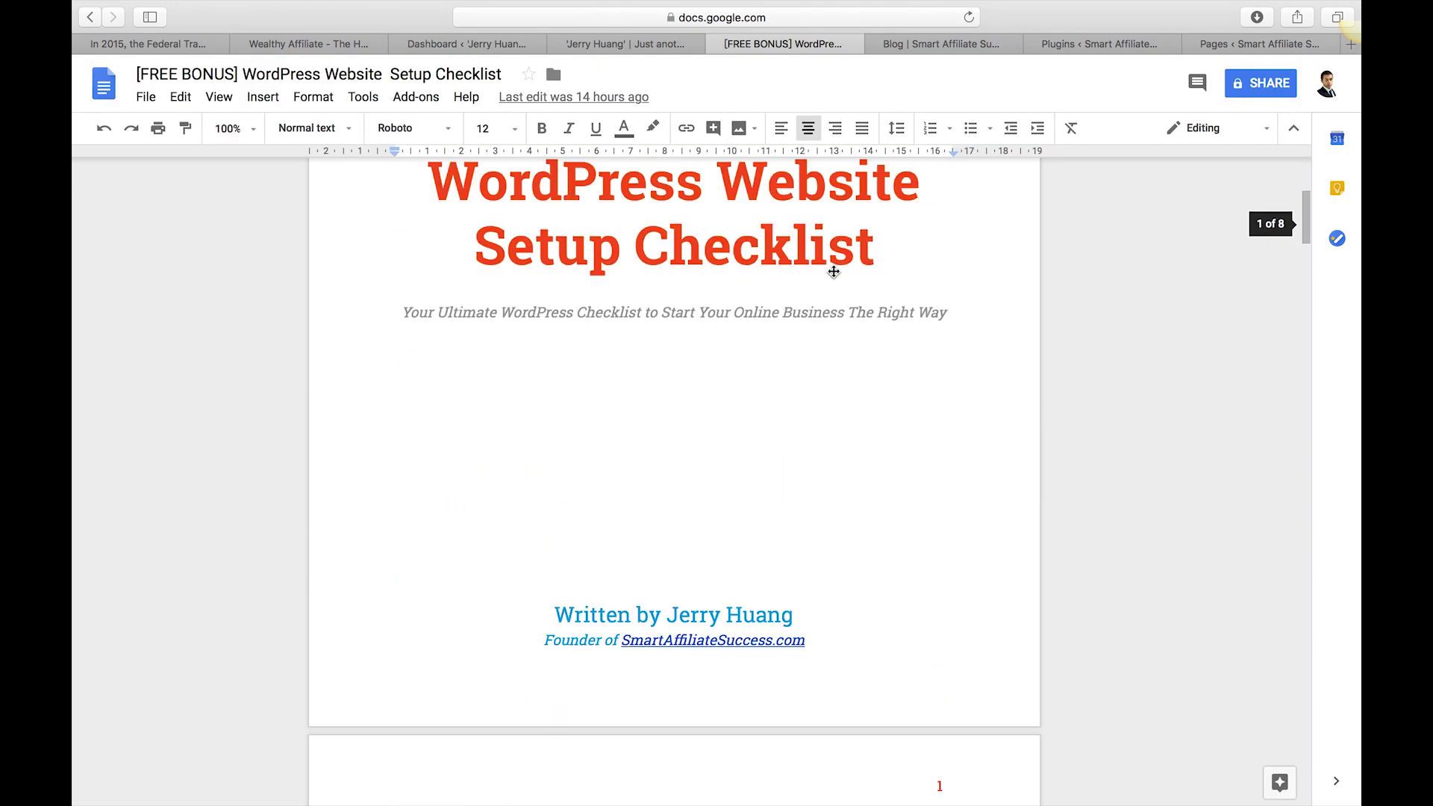
scroll(834, 271, up, 5)
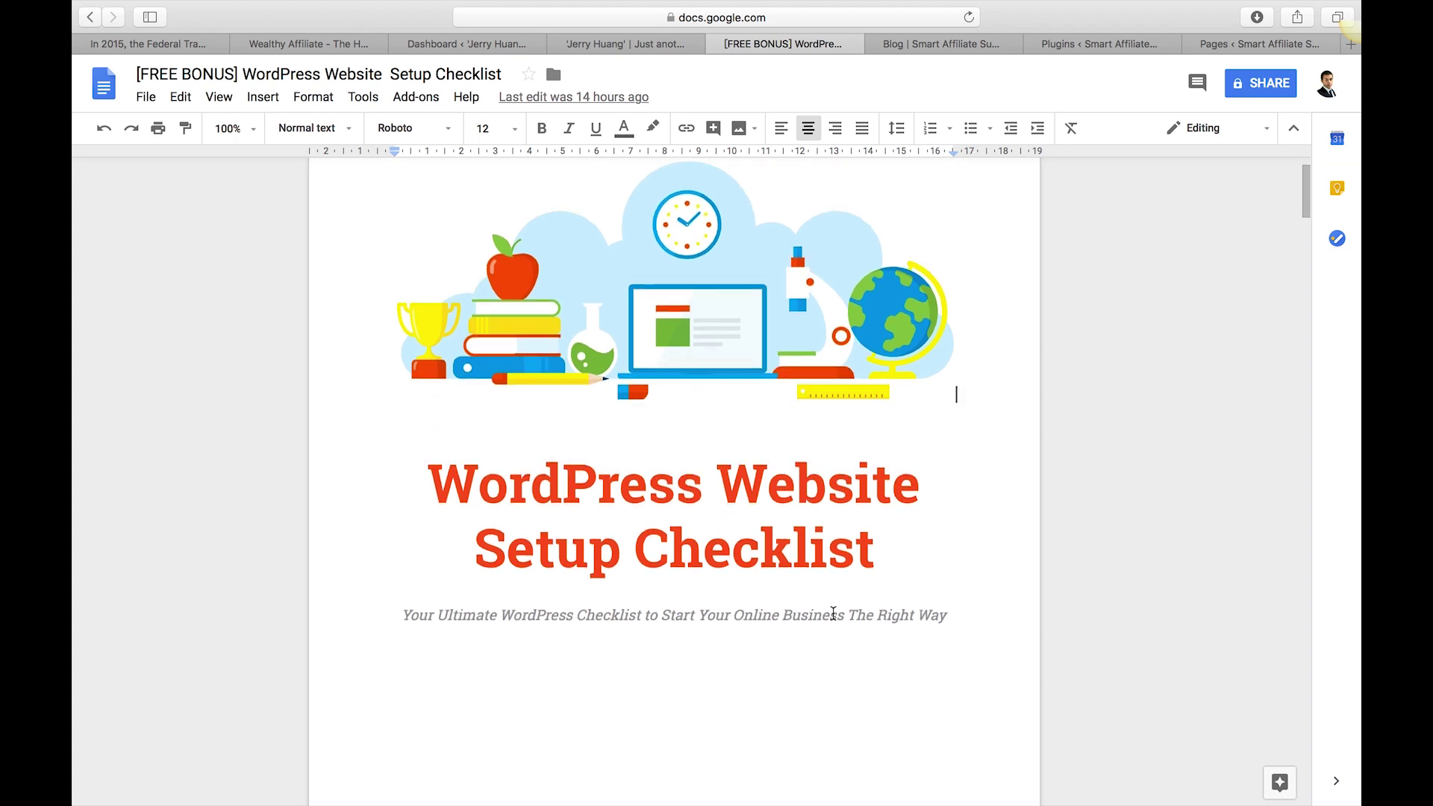
scroll(834, 614, down, 1)
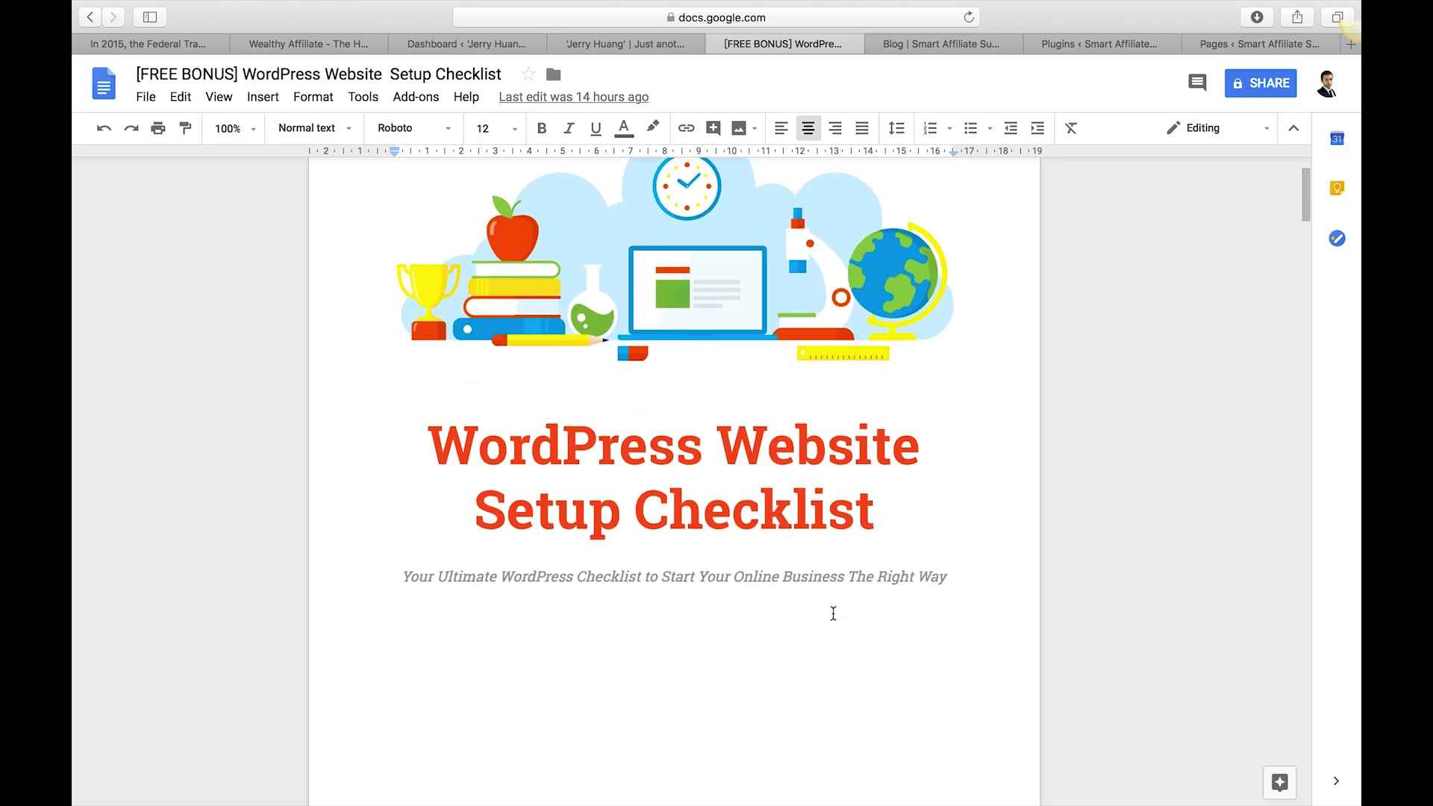
scroll(834, 614, down, 20)
scroll(834, 614, down, 12)
scroll(742, 371, up, 9)
scroll(508, 451, down, 20)
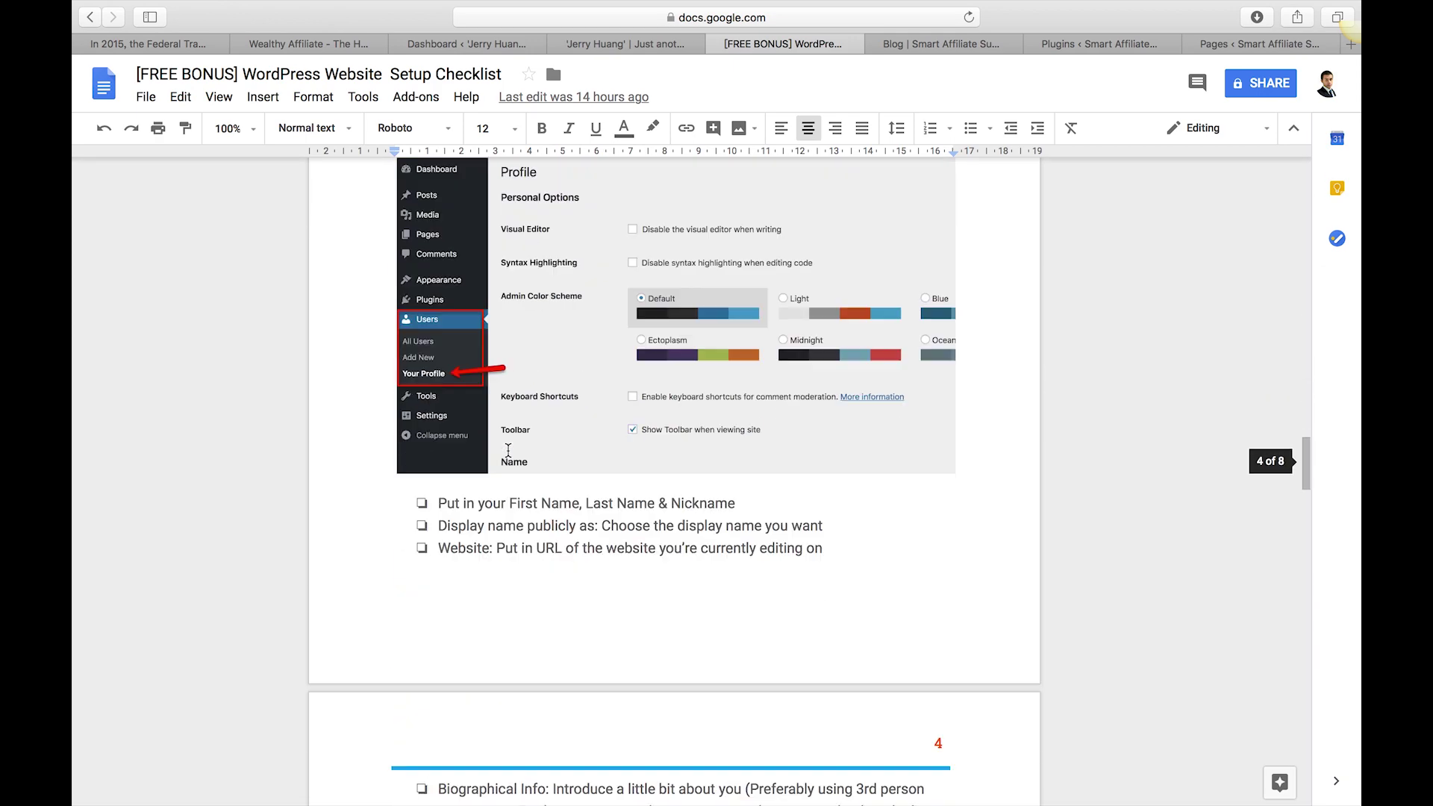
scroll(507, 450, down, 20)
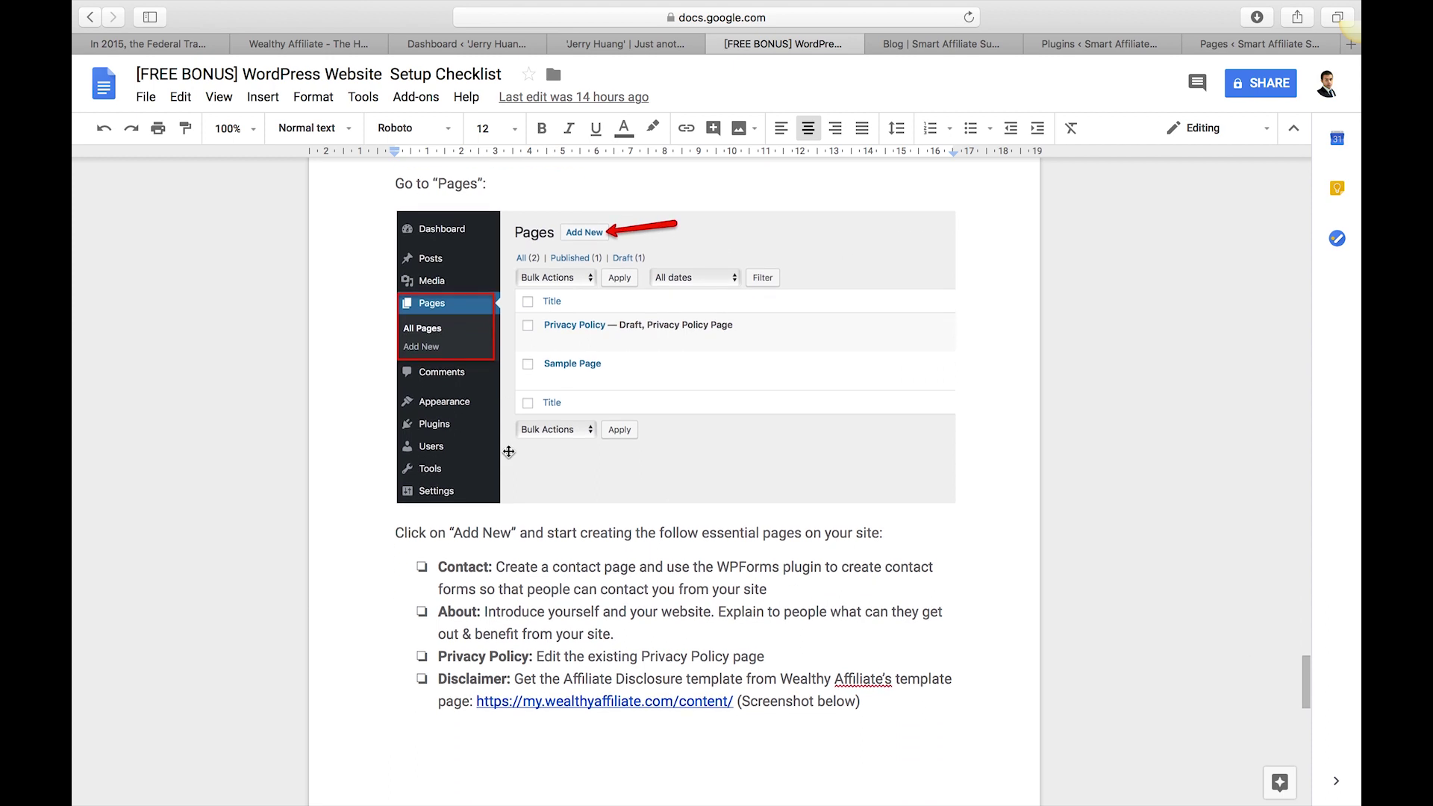
scroll(508, 451, down, 10)
key(super+Up)
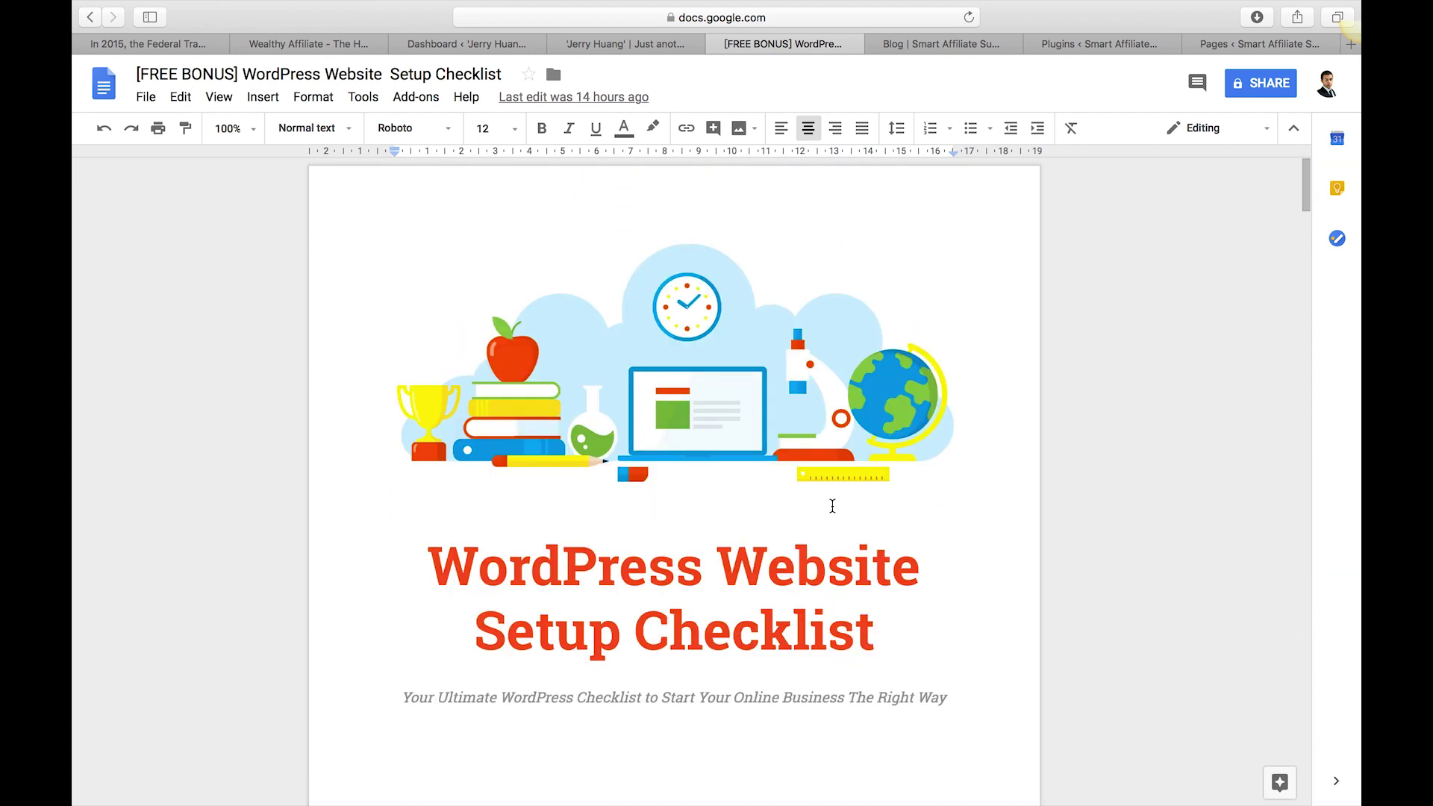